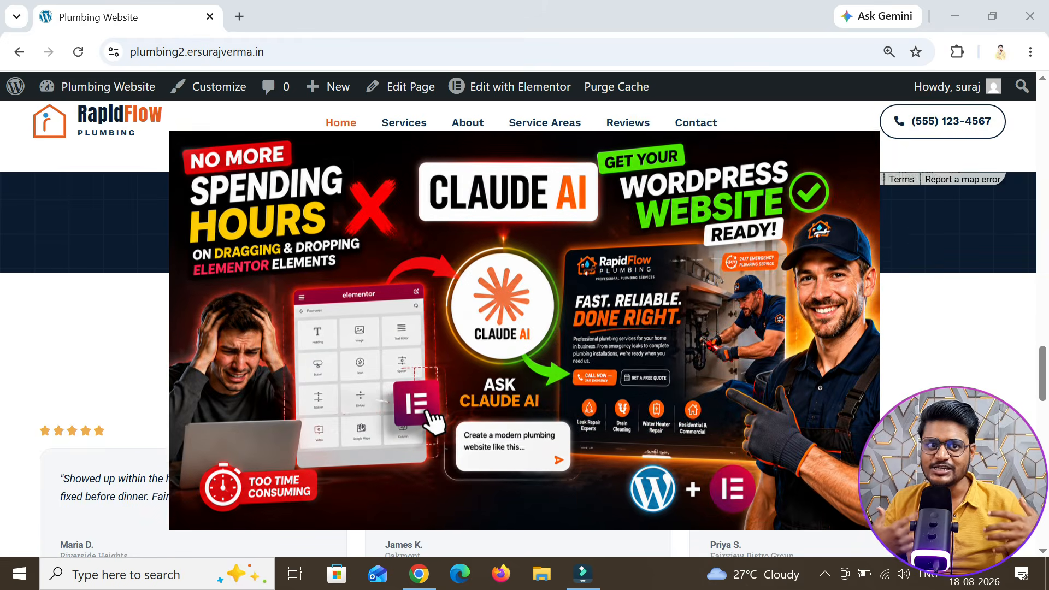
Step: Preview the Contact and About sections and the footer of the RapidFlow Plumbing website
{"action": "left_click", "coordinate": [695, 122]}
{"action": "scroll", "coordinate": [524, 328], "scroll_direction": "down", "scroll_amount": 10}
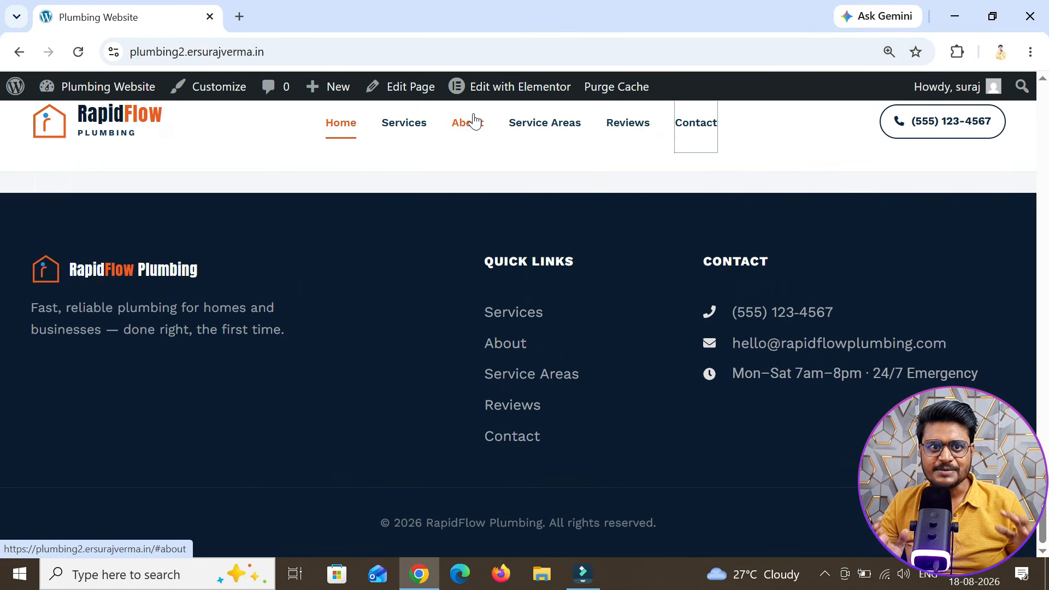
{"action": "left_click", "coordinate": [471, 121]}
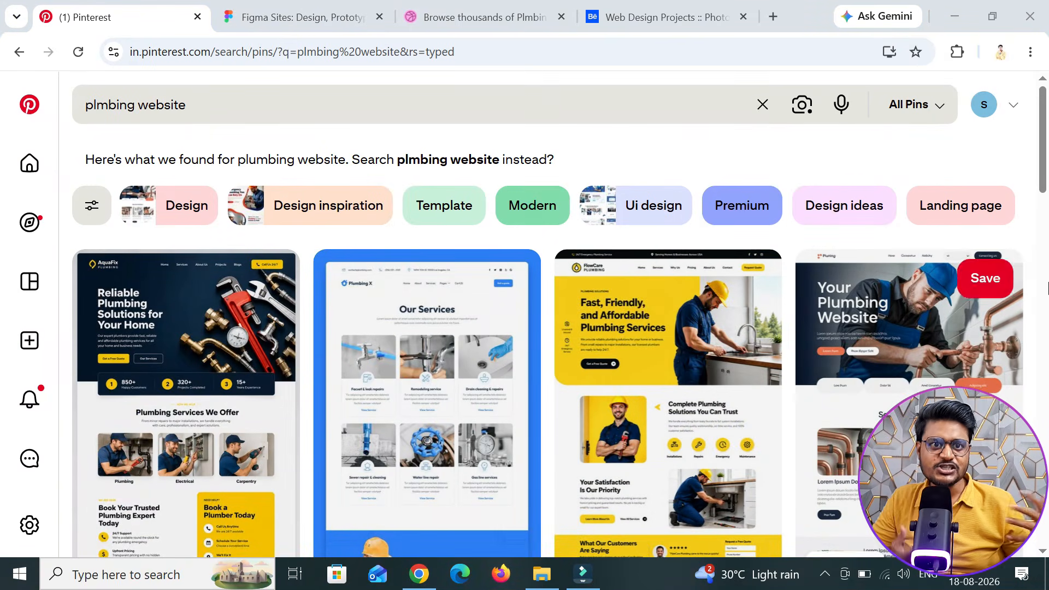
Step: Browse plumbing website design inspiration on Pinterest, Figma, Dribbble and Behance
{"action": "scroll", "coordinate": [1044, 364], "scroll_direction": "down", "scroll_amount": 5}
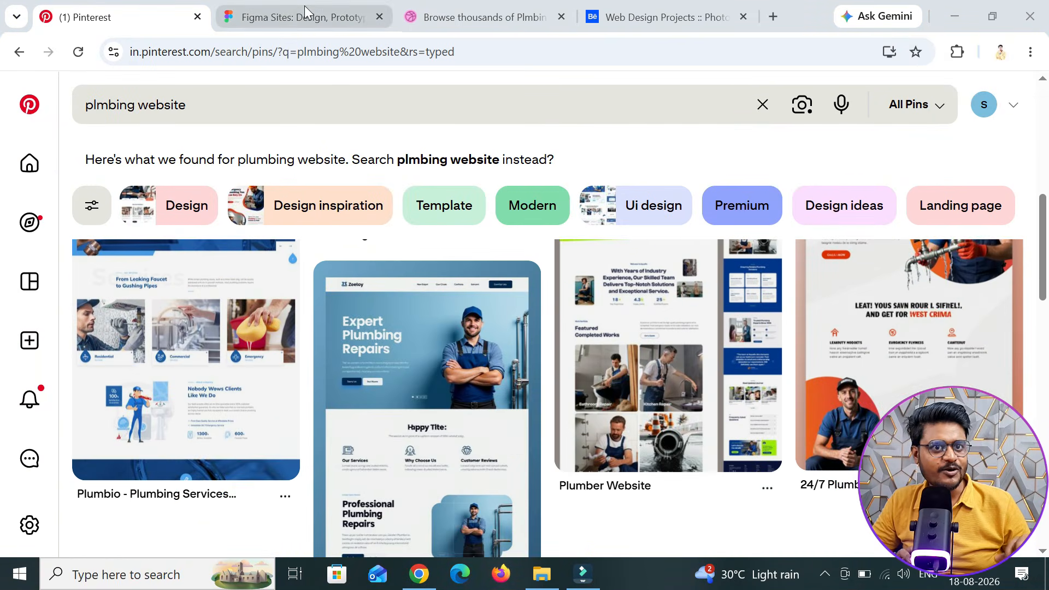
{"action": "left_click", "coordinate": [304, 12]}
{"action": "scroll", "coordinate": [819, 358], "scroll_direction": "down", "scroll_amount": 3}
{"action": "left_click", "coordinate": [519, 17]}
{"action": "scroll", "coordinate": [518, 328], "scroll_direction": "down", "scroll_amount": 10}
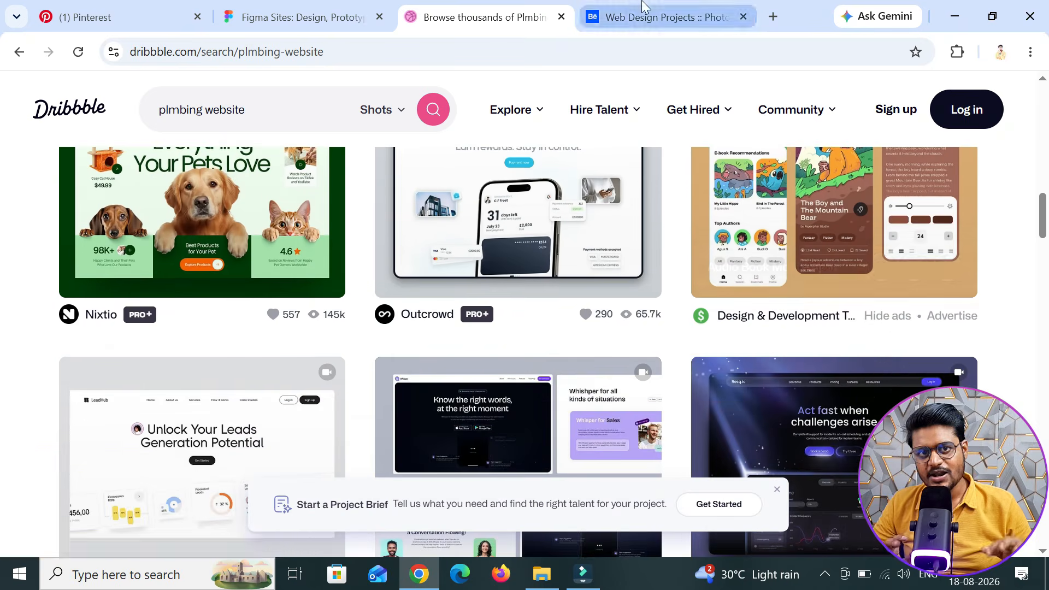
{"action": "left_click", "coordinate": [661, 17]}
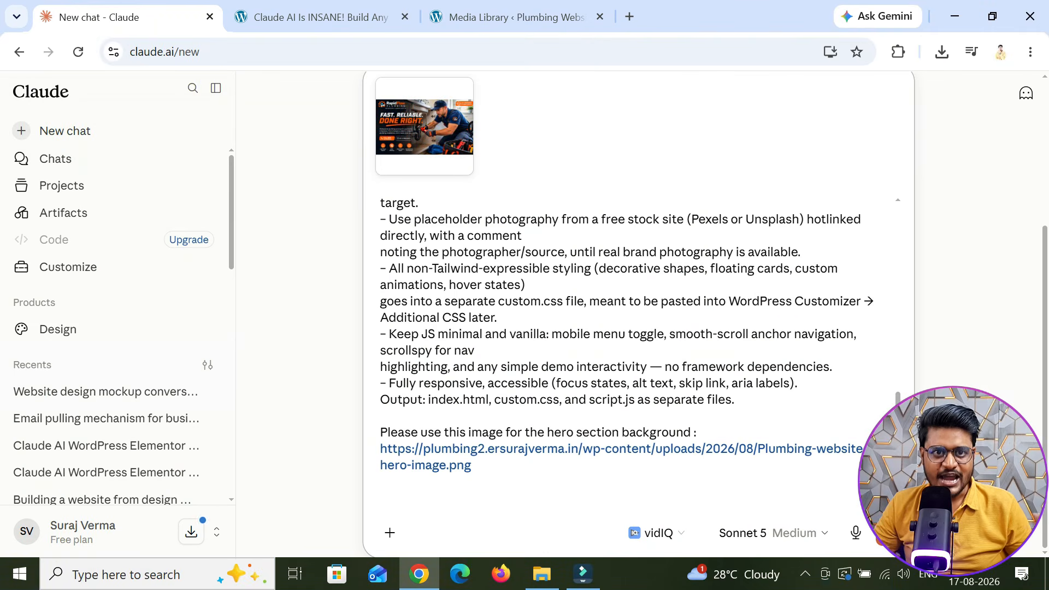
Step: Finish the Claude message about the hero blank space and broken About image with "Please fix these issues." and send it
{"action": "type", "text": "Please"}
{"action": "type", "text": "fix these"}
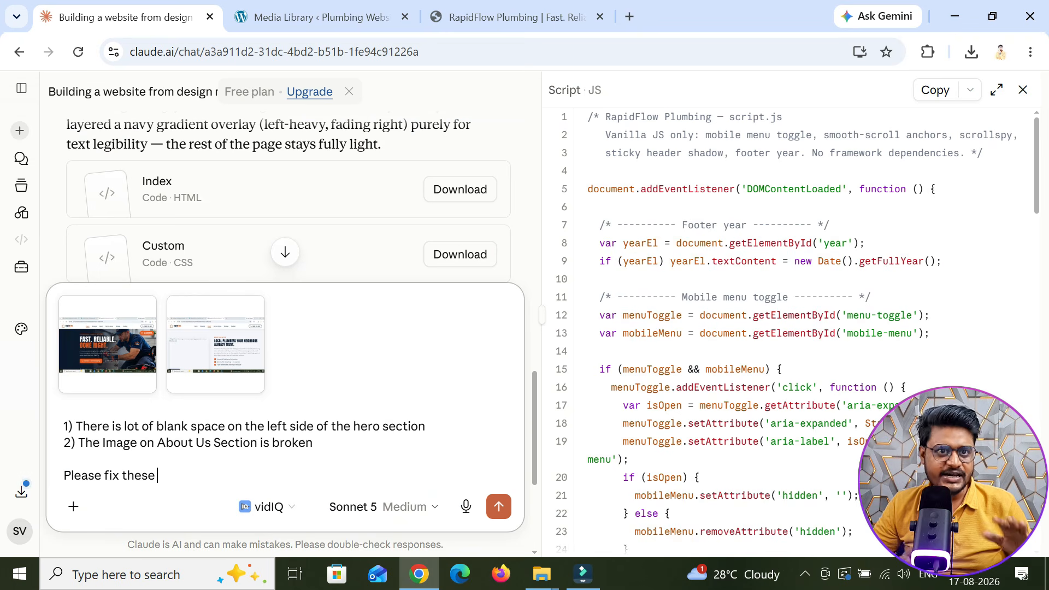
{"action": "type", "text": " issues."}
{"action": "key", "text": "Return"}
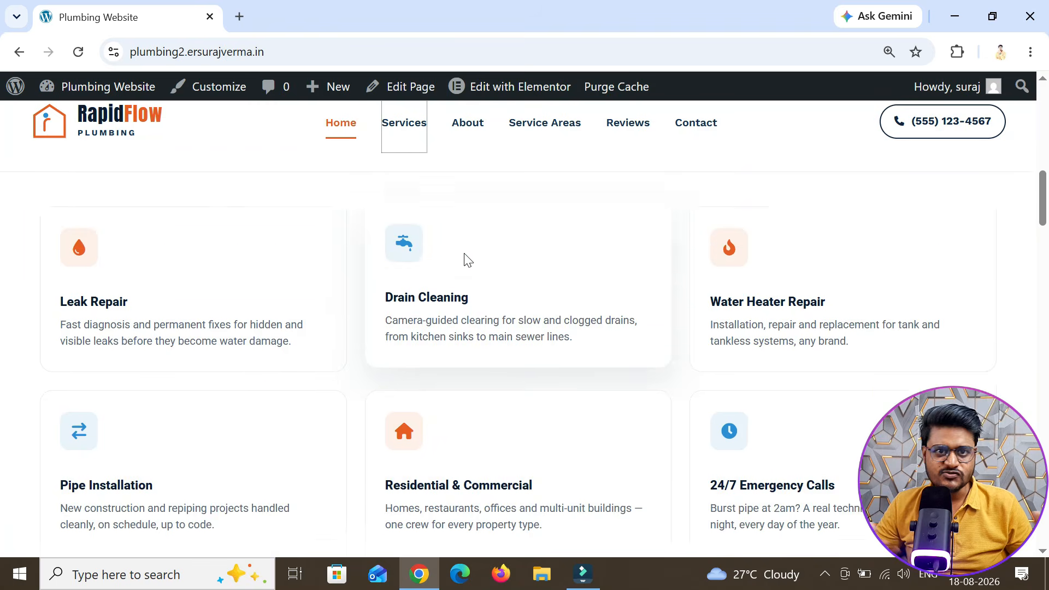
Step: Review the services, statistics and service area sections of the RapidFlow Plumbing website
{"action": "scroll", "coordinate": [468, 260], "scroll_direction": "up", "scroll_amount": 2}
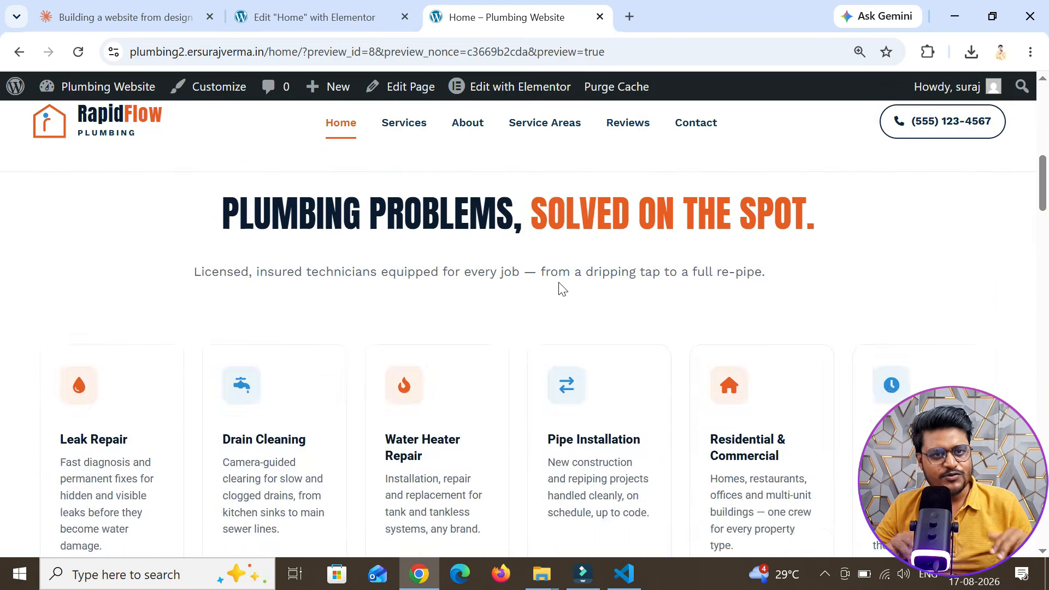
{"action": "scroll", "coordinate": [525, 328], "scroll_direction": "down", "scroll_amount": 3}
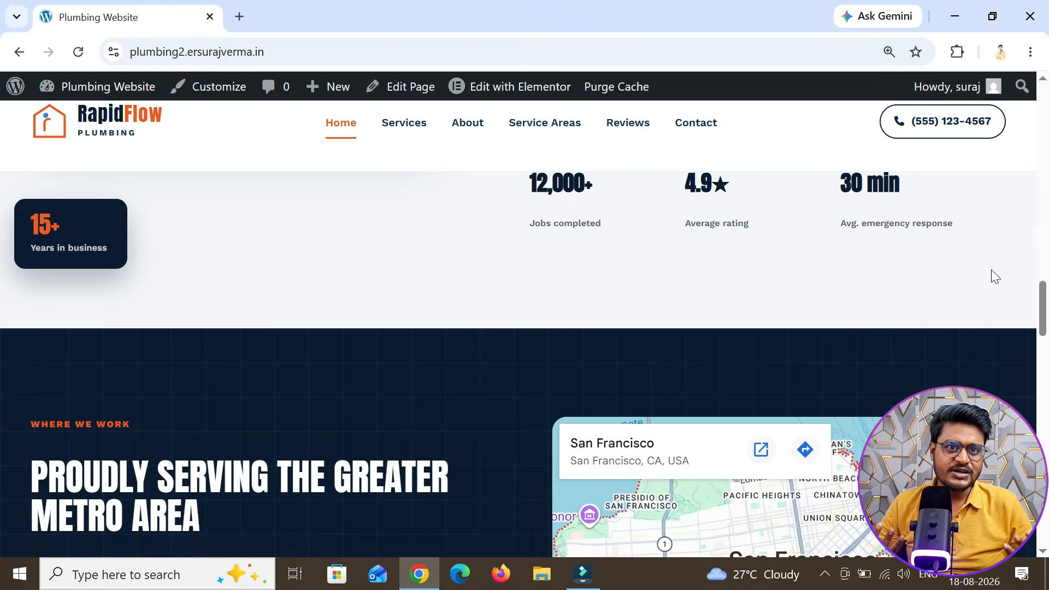
{"action": "scroll", "coordinate": [992, 270], "scroll_direction": "down", "scroll_amount": 15}
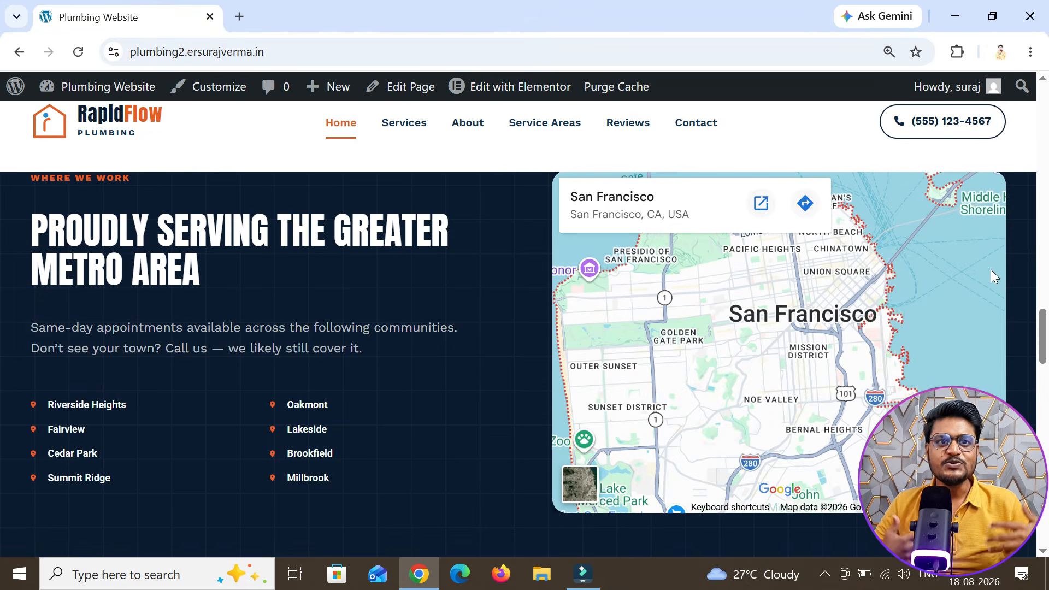
{"action": "scroll", "coordinate": [955, 328], "scroll_direction": "down", "scroll_amount": 6}
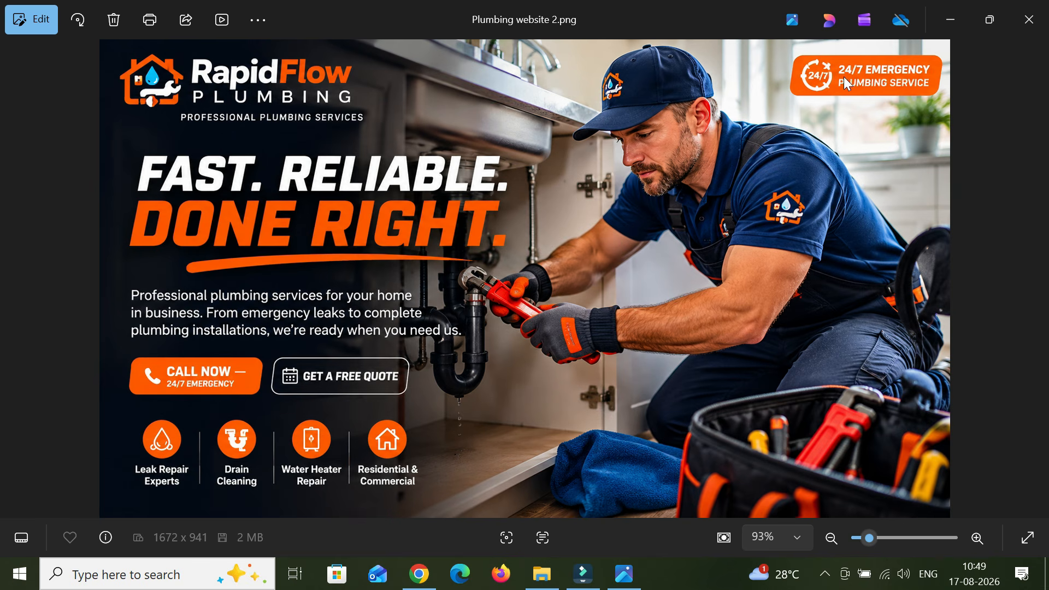
Step: Close the mockup and view the Plumbing website hero image from Downloads, along with the same image in the ChatGPT conversation
{"action": "left_click", "coordinate": [1029, 19]}
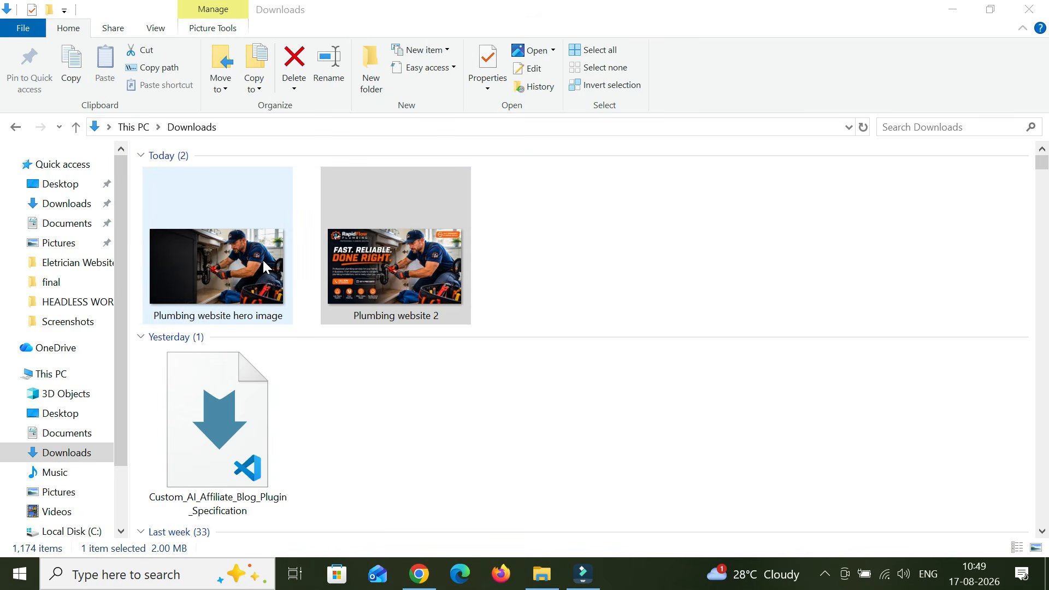
{"action": "double_click", "coordinate": [263, 262]}
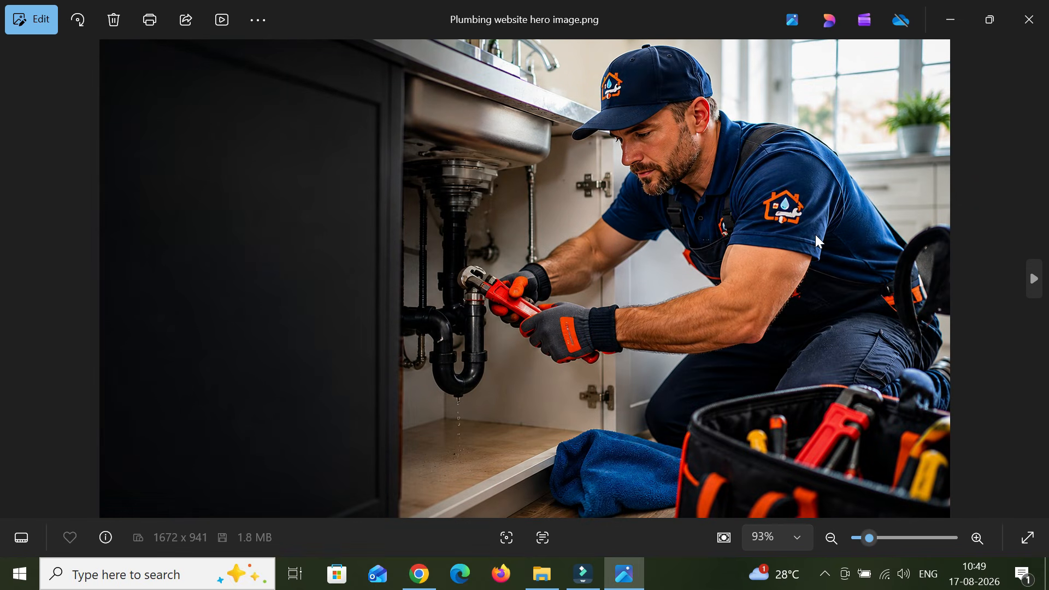
{"action": "left_click", "coordinate": [429, 582]}
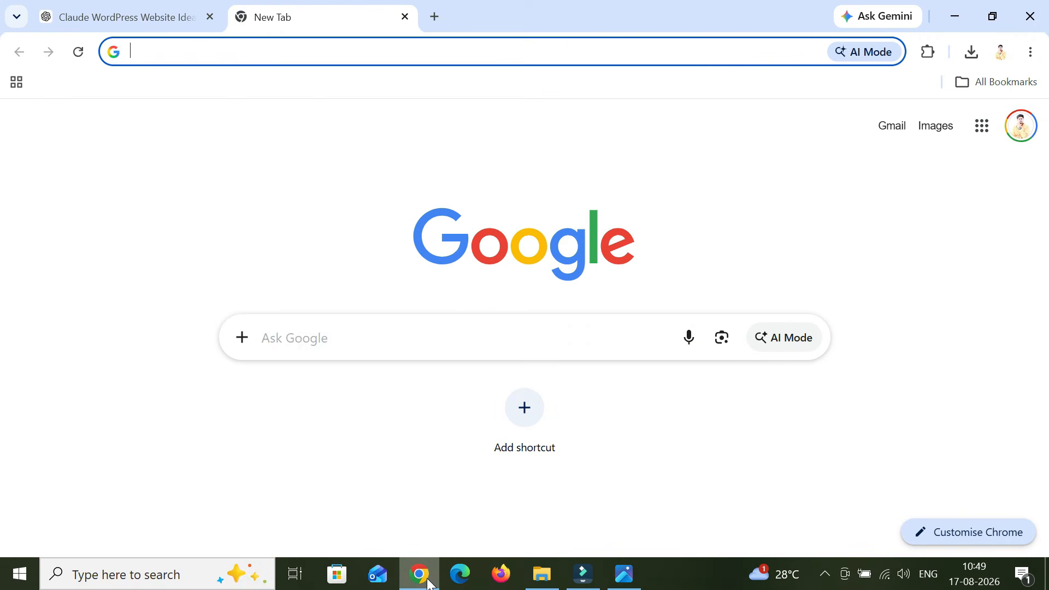
{"action": "left_click", "coordinate": [430, 584]}
{"action": "left_click", "coordinate": [430, 583]}
{"action": "left_click", "coordinate": [119, 12]}
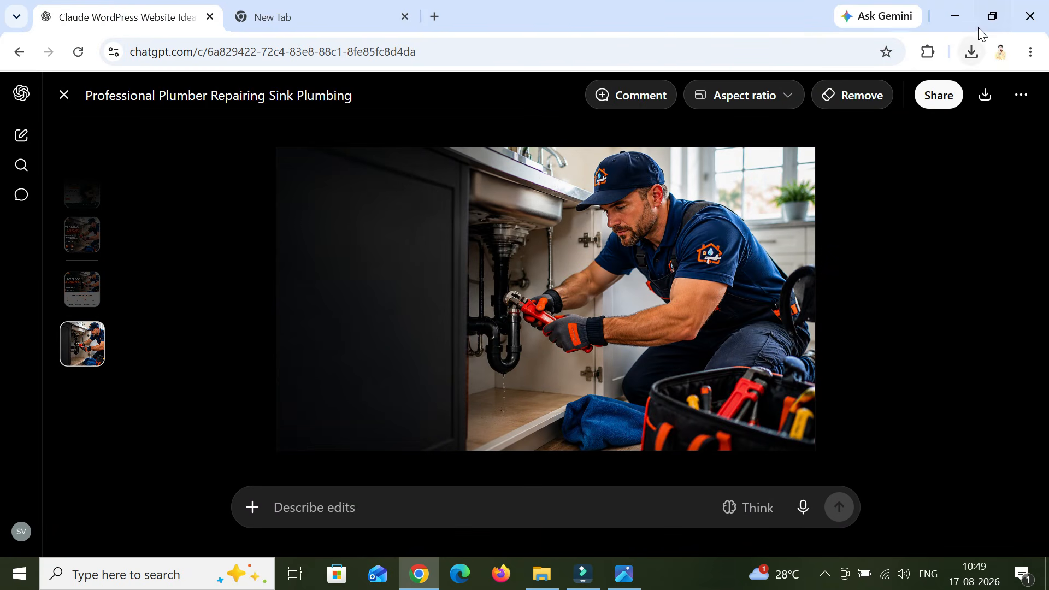
{"action": "left_click", "coordinate": [960, 12]}
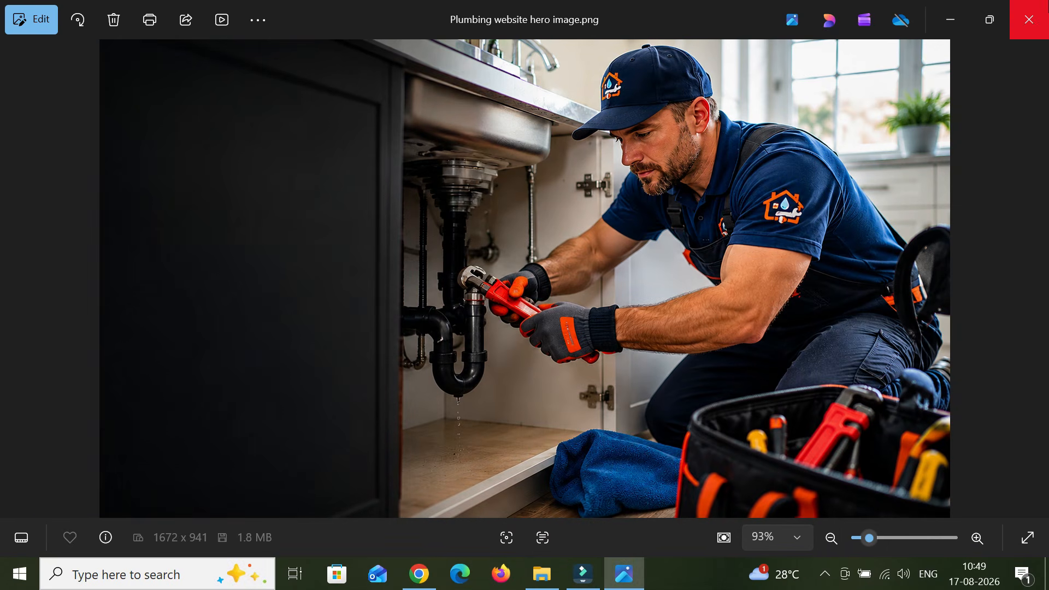
{"action": "left_click", "coordinate": [1029, 19]}
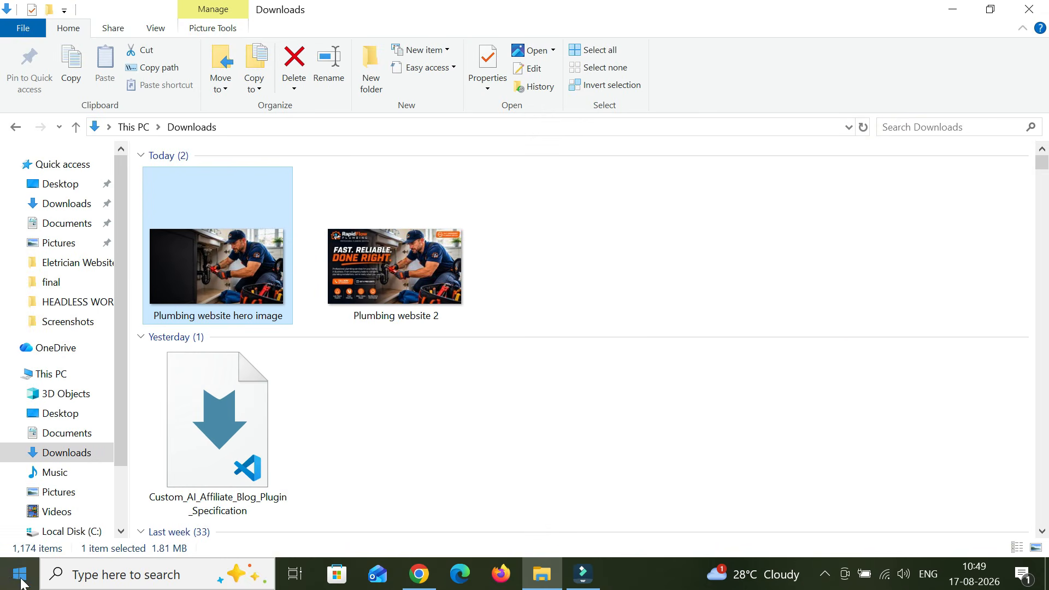
Step: Switch to a new Claude chat in Chrome and attach the "Plumbing website 2" mockup image from Downloads
{"action": "left_click", "coordinate": [419, 574]}
{"action": "left_click", "coordinate": [390, 356]}
{"action": "left_click", "coordinate": [527, 133]}
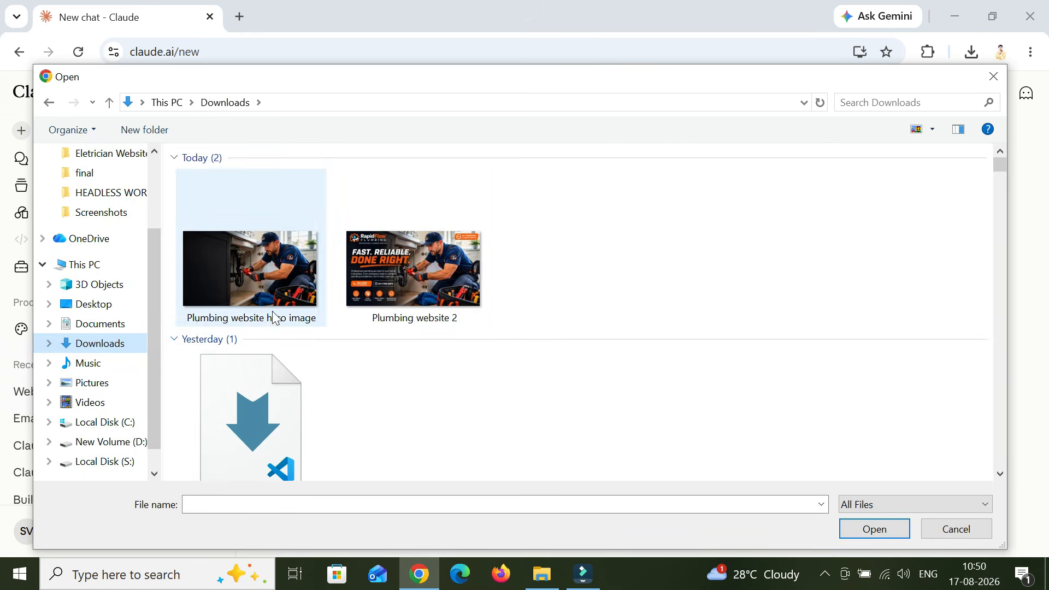
{"action": "left_click", "coordinate": [364, 284]}
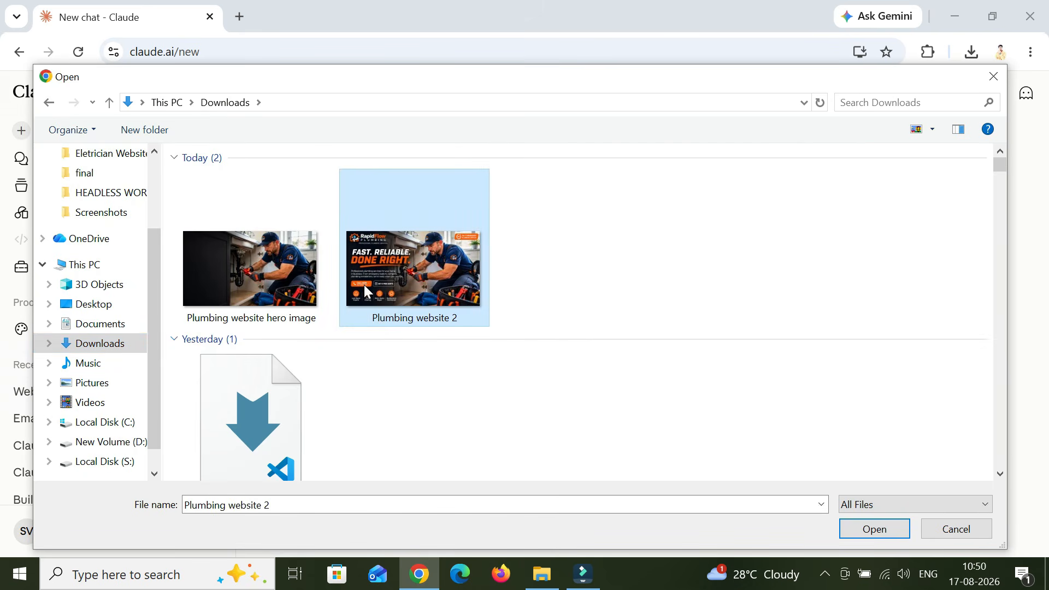
{"action": "left_click", "coordinate": [874, 529]}
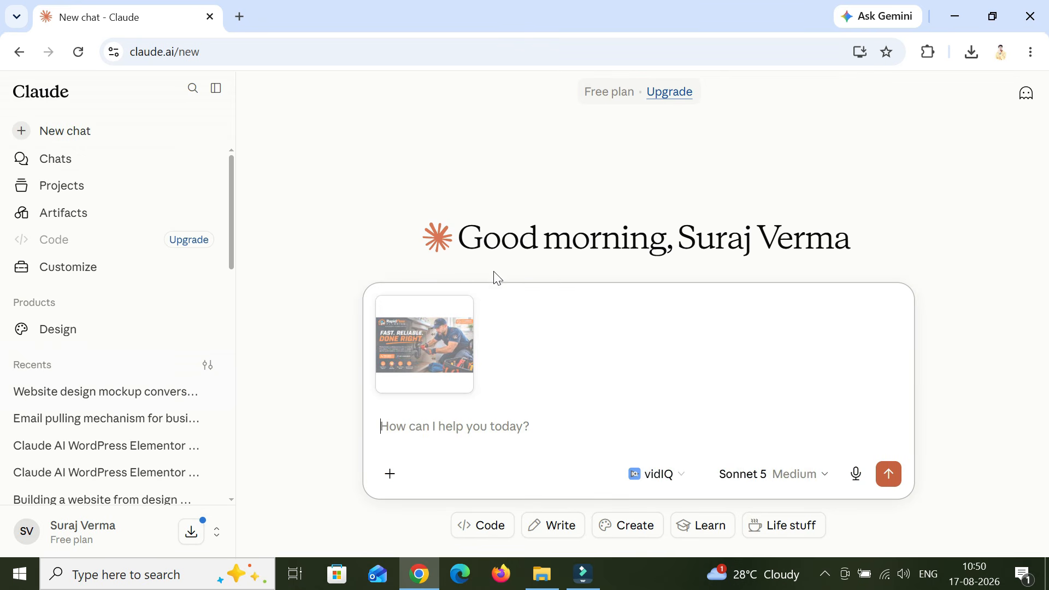
Step: Copy the full Prompt 1 text, from "Analyze the attached website design" through the Output line, from the prompt template blog post
{"action": "left_click", "coordinate": [235, 18]}
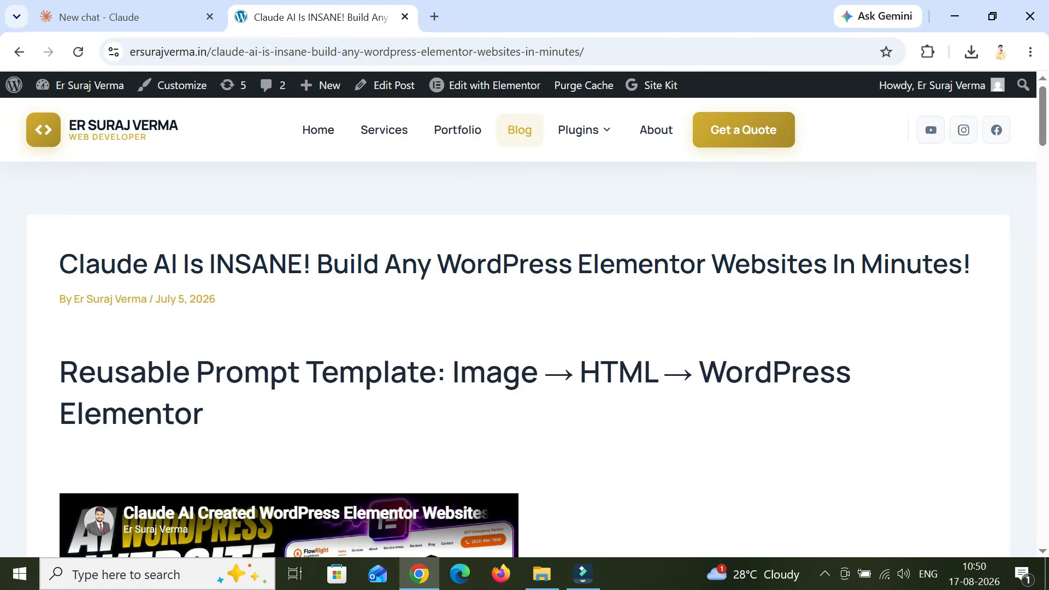
{"action": "scroll", "coordinate": [678, 271], "scroll_direction": "down", "scroll_amount": 6}
{"action": "scroll", "coordinate": [524, 328], "scroll_direction": "down", "scroll_amount": 3}
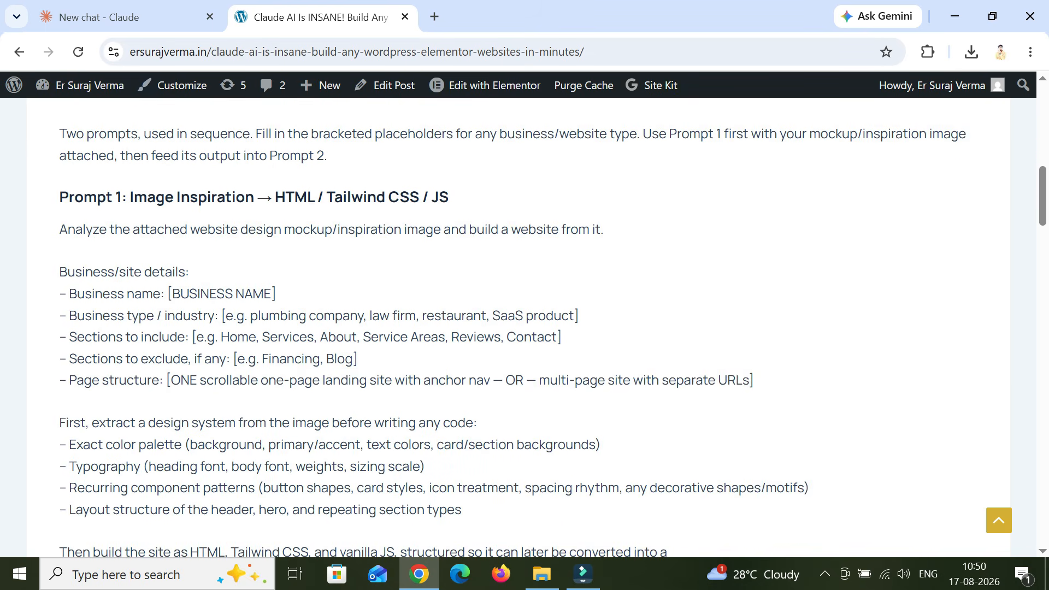
{"action": "left_click_drag", "start_coordinate": [59, 230], "coordinate": [358, 207]}
{"action": "scroll", "coordinate": [133, 274], "scroll_direction": "down", "scroll_amount": 8}
{"action": "scroll", "coordinate": [152, 280], "scroll_direction": "down", "scroll_amount": 2}
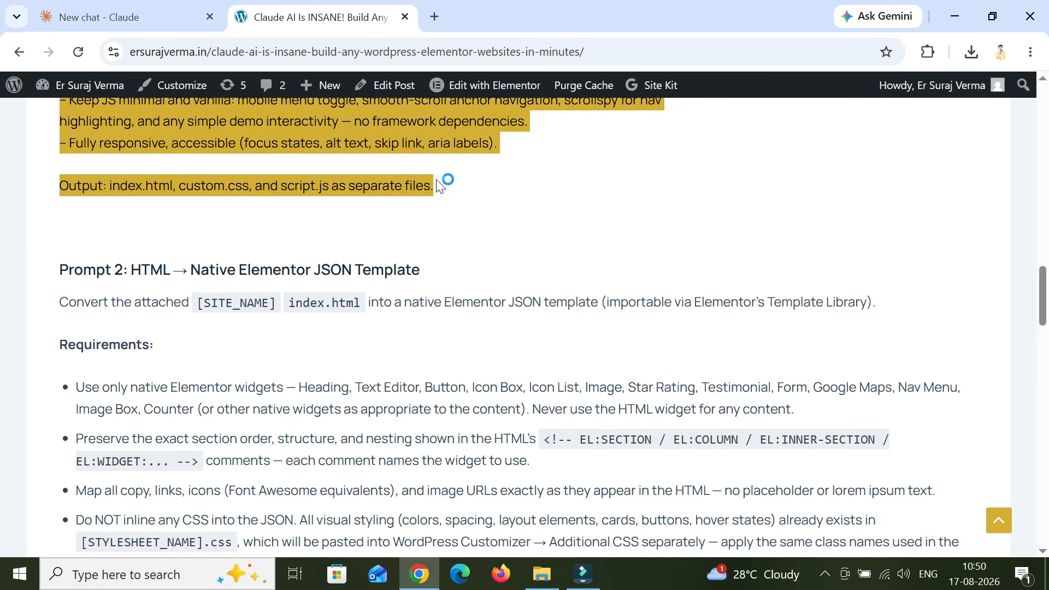
Step: Paste Prompt 1 into the Claude chat, review it, and append "Please use this image for the hero section background"
{"action": "left_click", "coordinate": [112, 16]}
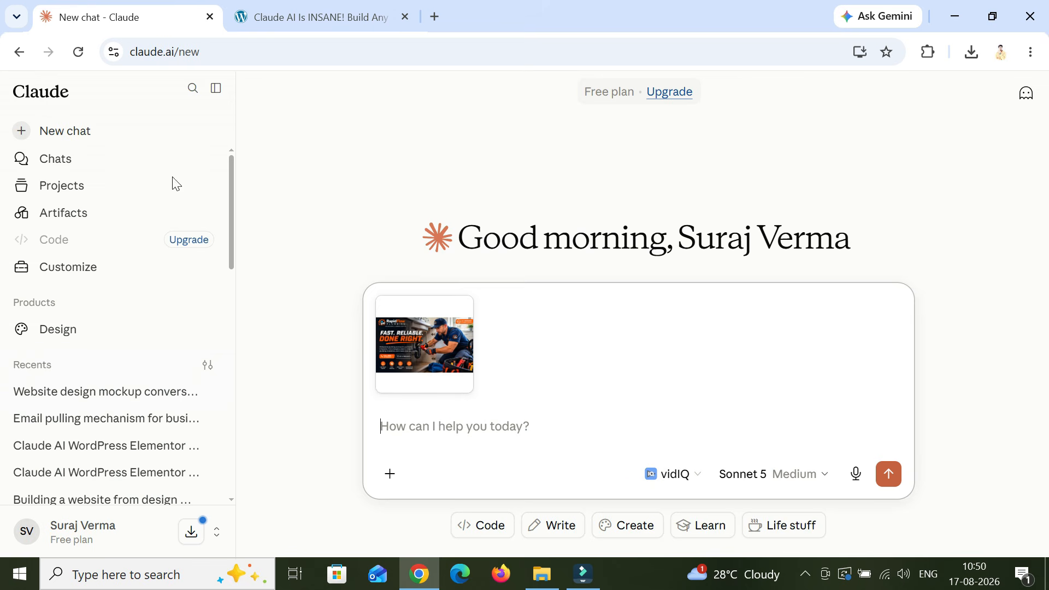
{"action": "key", "text": "ctrl+v"}
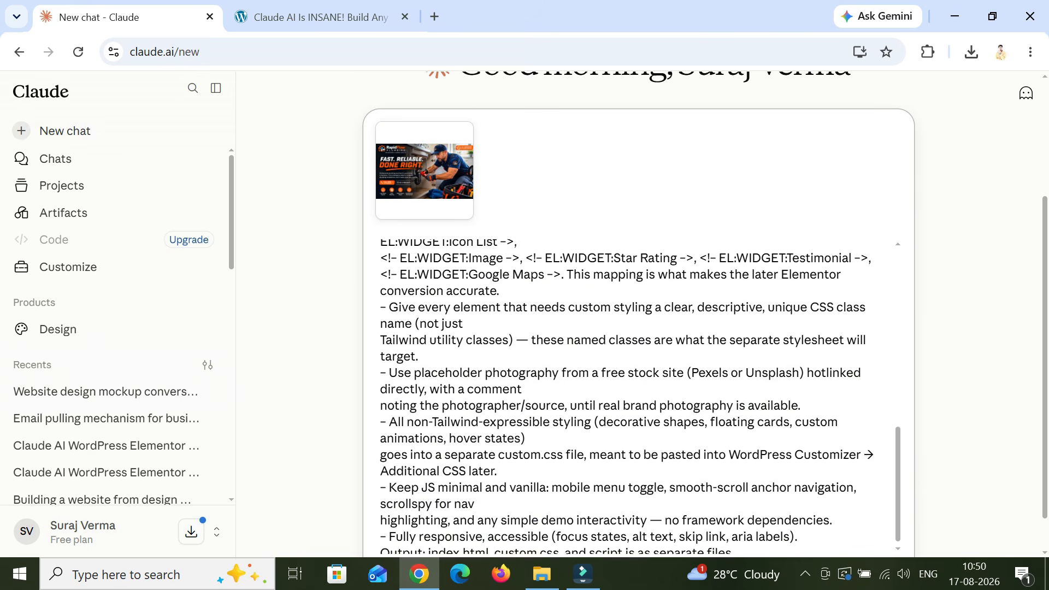
{"action": "scroll", "coordinate": [638, 398], "scroll_direction": "up", "scroll_amount": 6}
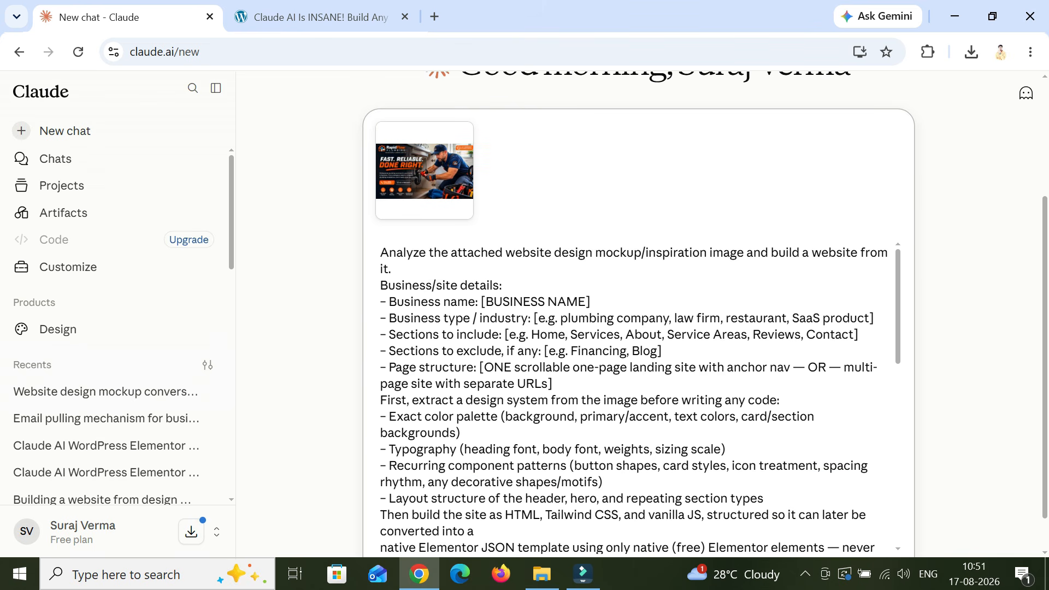
{"action": "scroll", "coordinate": [638, 399], "scroll_direction": "down", "scroll_amount": 2}
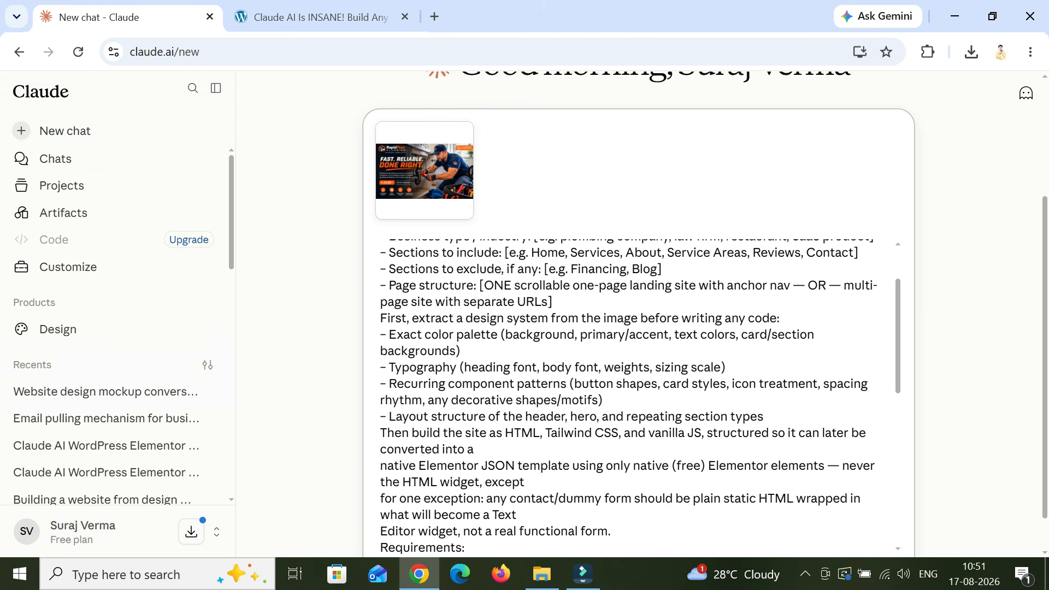
{"action": "scroll", "coordinate": [638, 398], "scroll_direction": "down", "scroll_amount": 2}
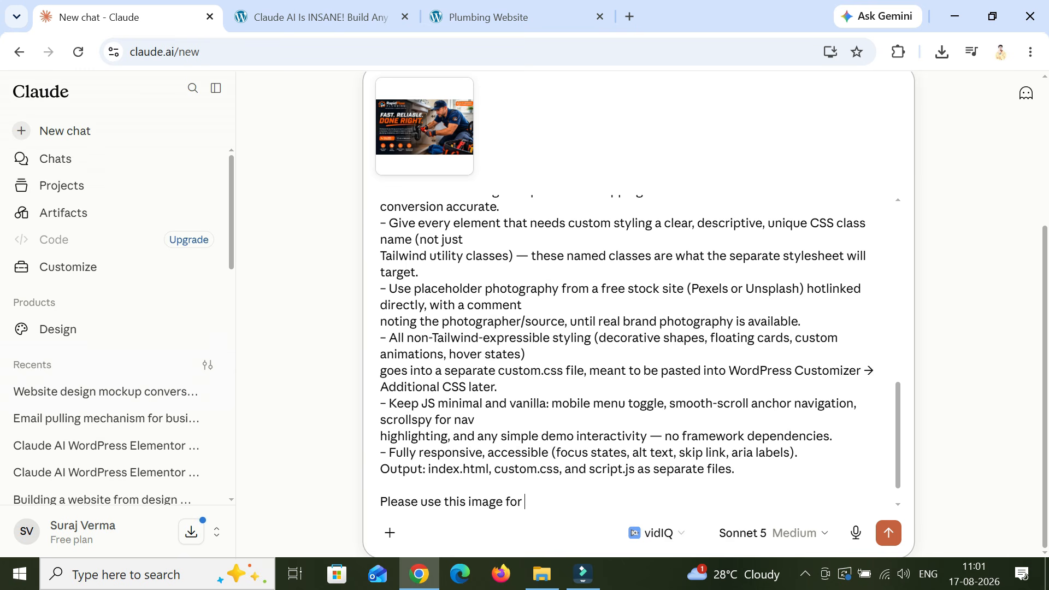
{"action": "type", "text": "hero section ba"}
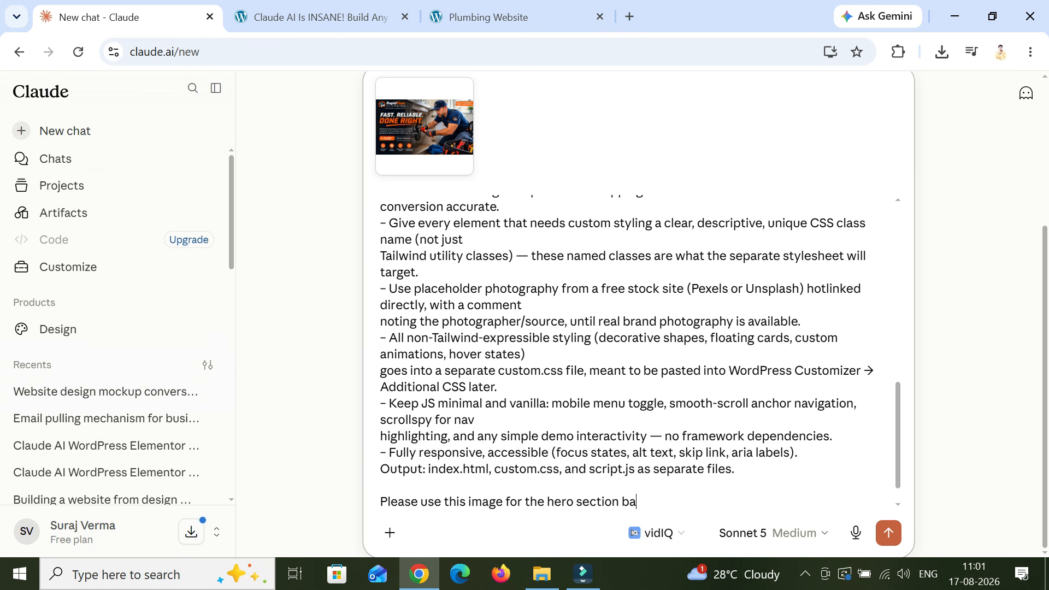
{"action": "type", "text": "ckground"}
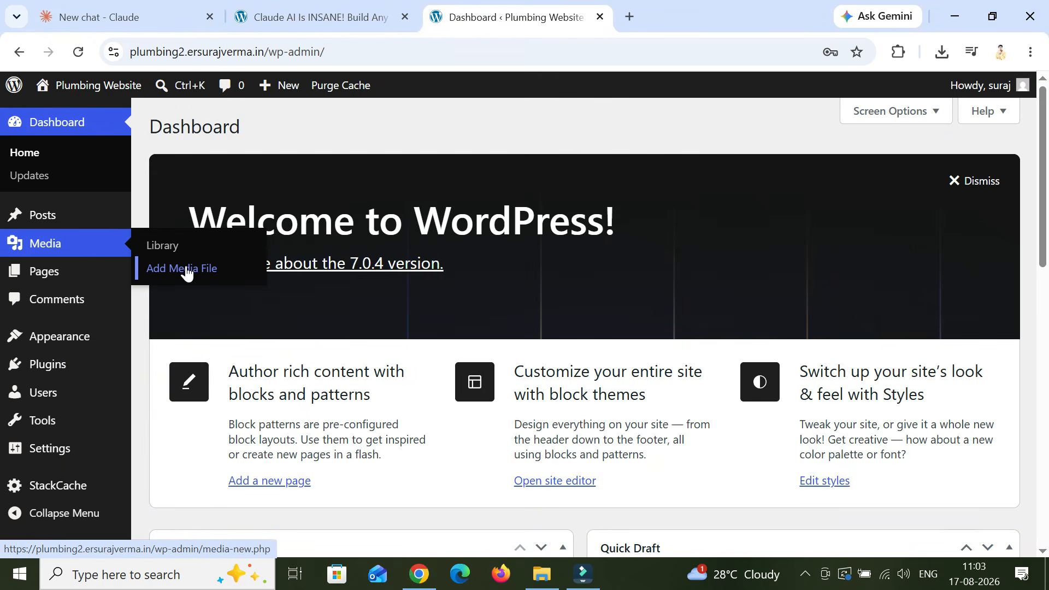
Step: Upload "Plumbing website hero image" to the WordPress media library and open its attachment details
{"action": "left_click", "coordinate": [185, 268]}
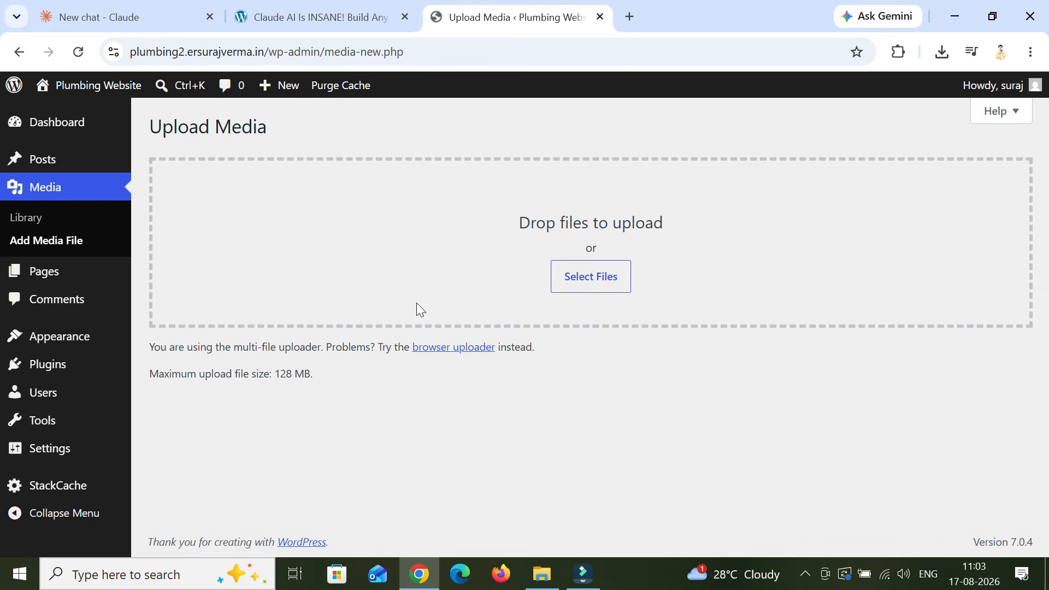
{"action": "left_click", "coordinate": [579, 266]}
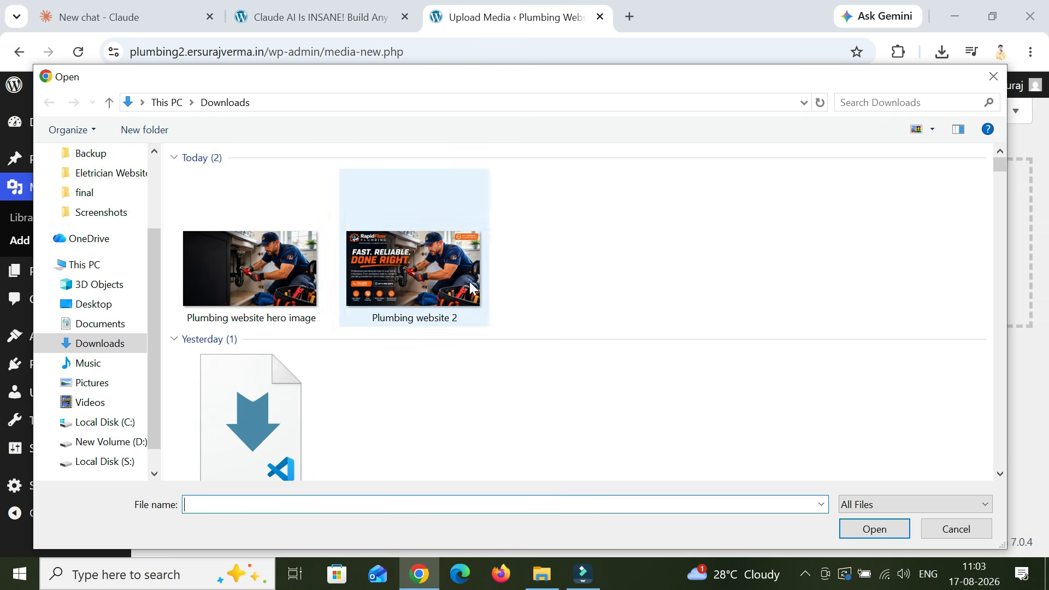
{"action": "left_click", "coordinate": [251, 268]}
{"action": "left_click", "coordinate": [864, 527]}
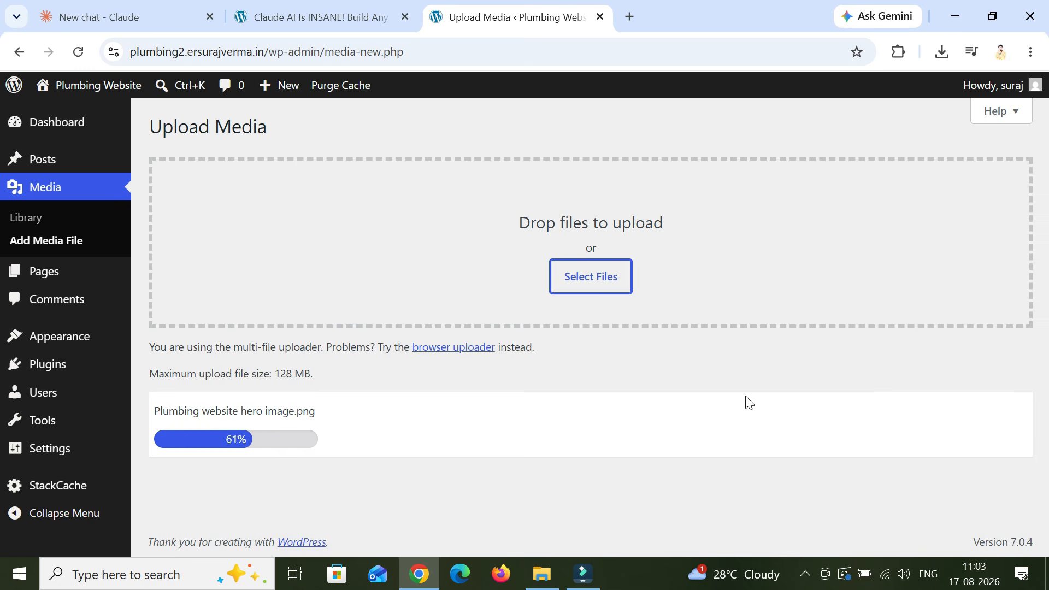
{"action": "left_click", "coordinate": [36, 220]}
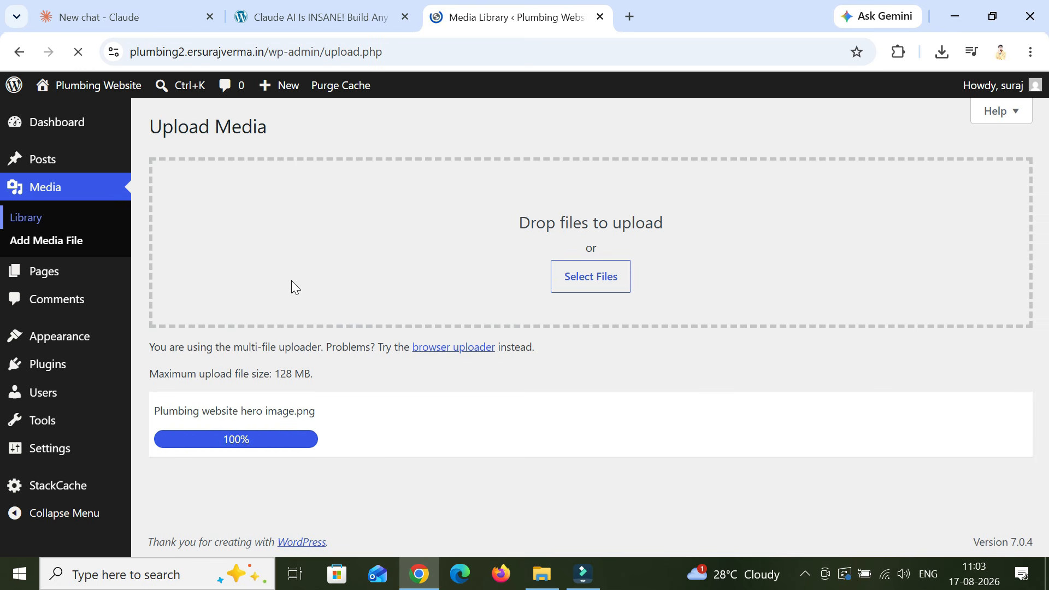
{"action": "left_click", "coordinate": [225, 301]}
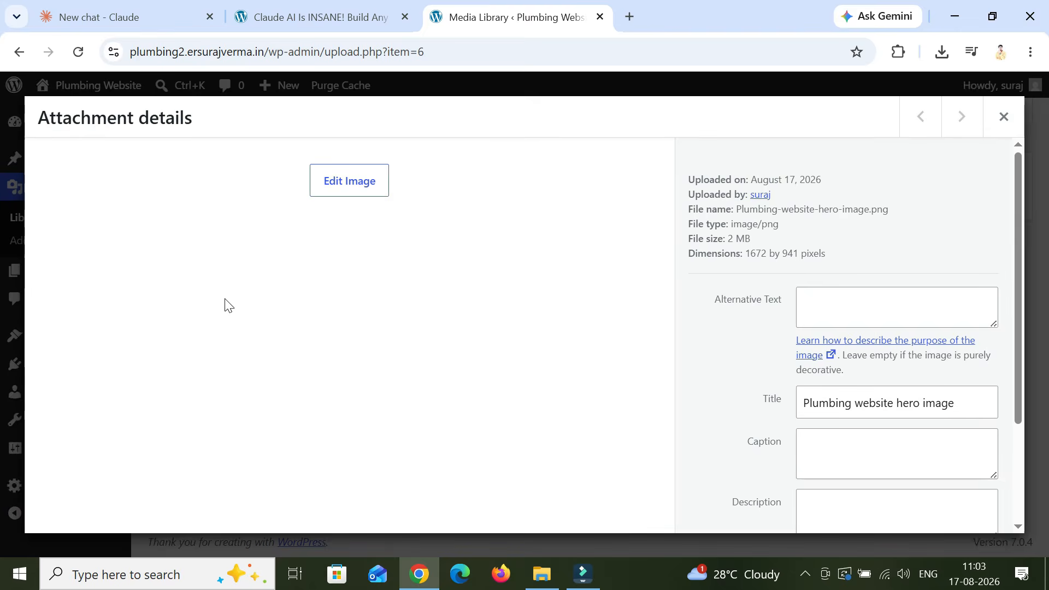
Step: Copy the hero image's file URL from its attachment details and paste it after the hero background line in the Claude prompt
{"action": "scroll", "coordinate": [954, 329], "scroll_direction": "down", "scroll_amount": 3}
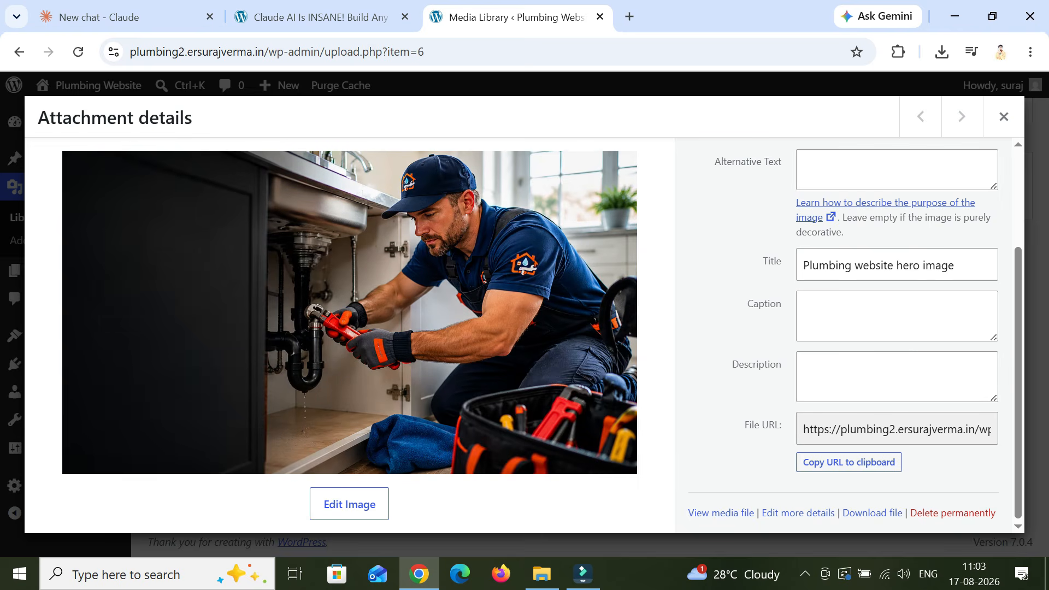
{"action": "left_click", "coordinate": [863, 464]}
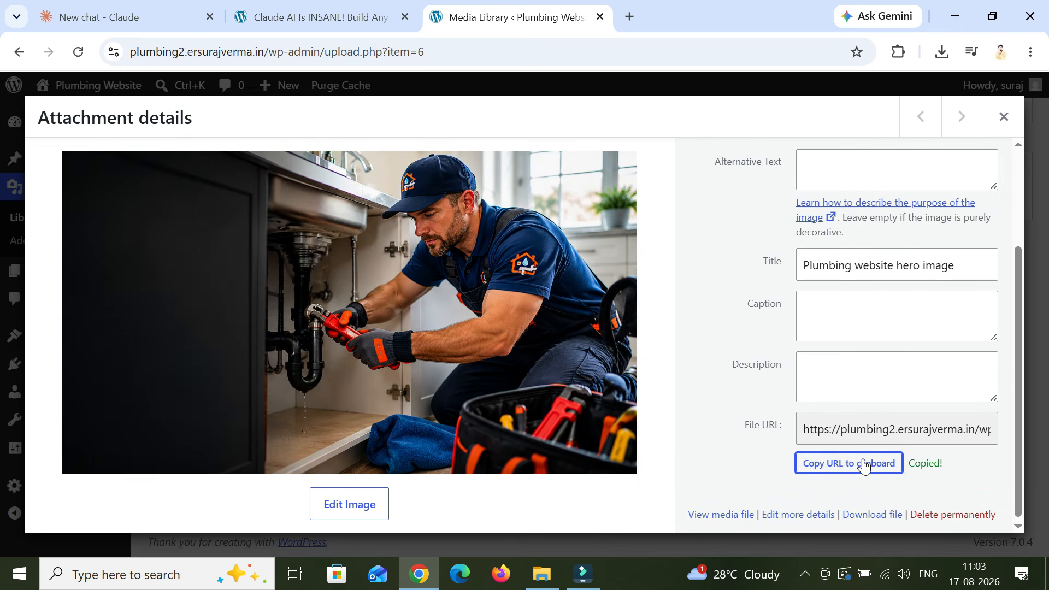
{"action": "left_click", "coordinate": [115, 16]}
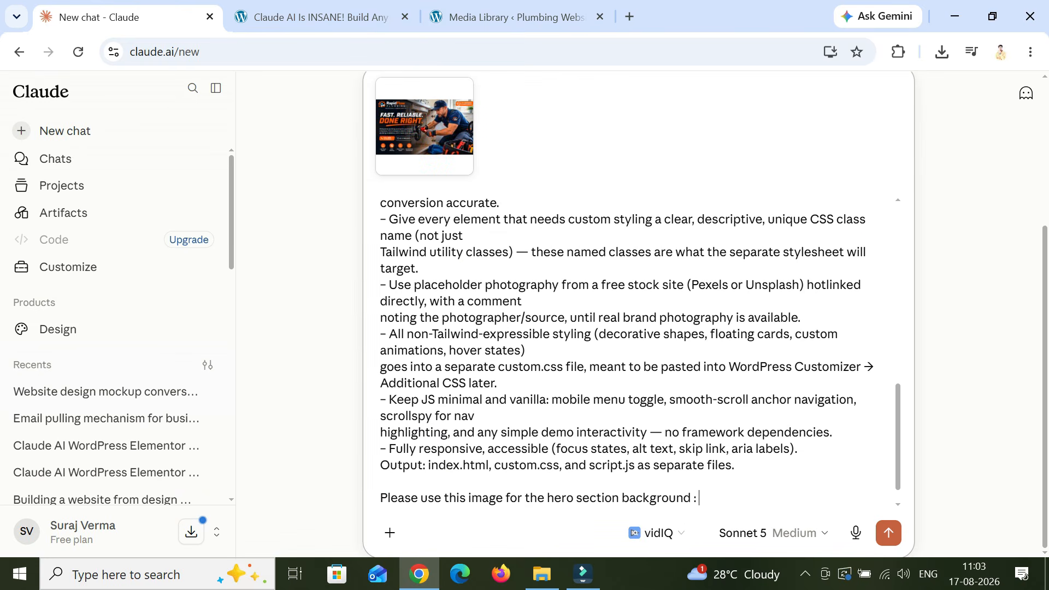
{"action": "key", "text": "ctrl+v"}
{"action": "key", "text": "shift+Return"}
{"action": "key", "text": "shift+Return"}
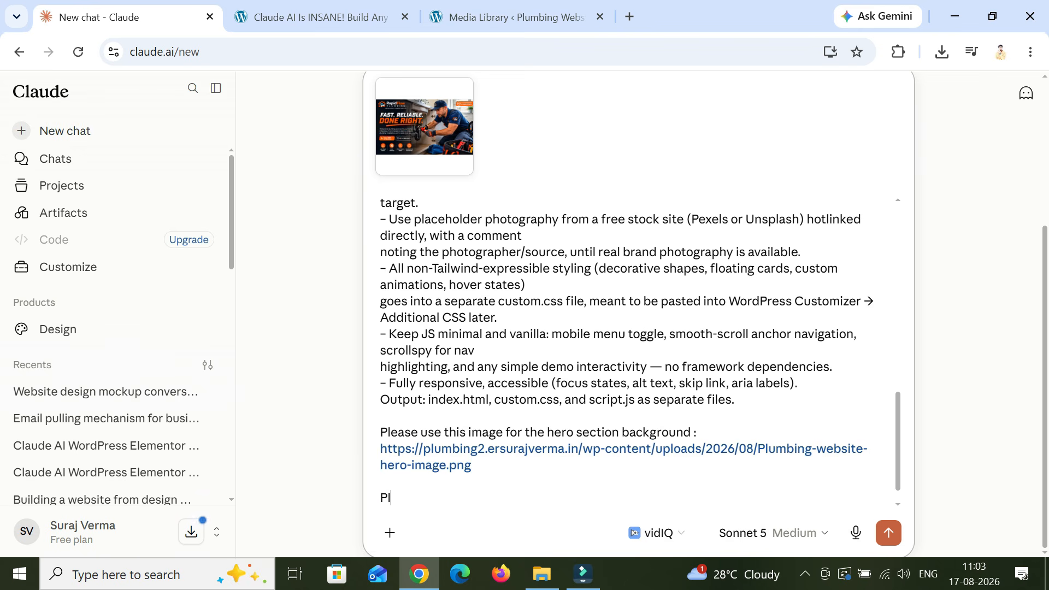
Step: Append "Please don't use dark theme to create the website ." to the prompt and send it to Claude
{"action": "type", "text": "Please don't use dark theme to c"}
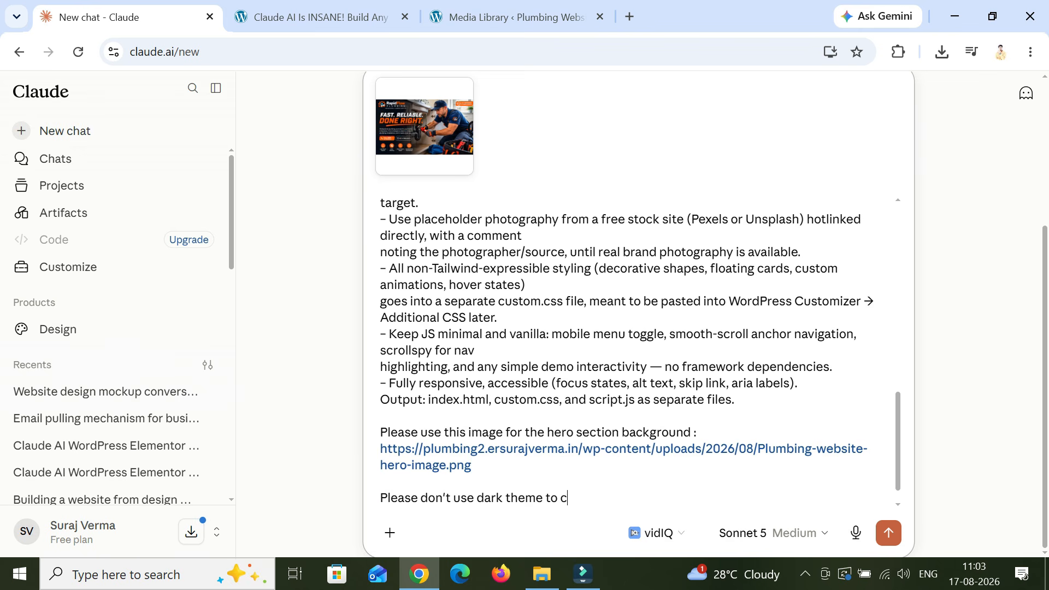
{"action": "type", "text": "reate the webs"}
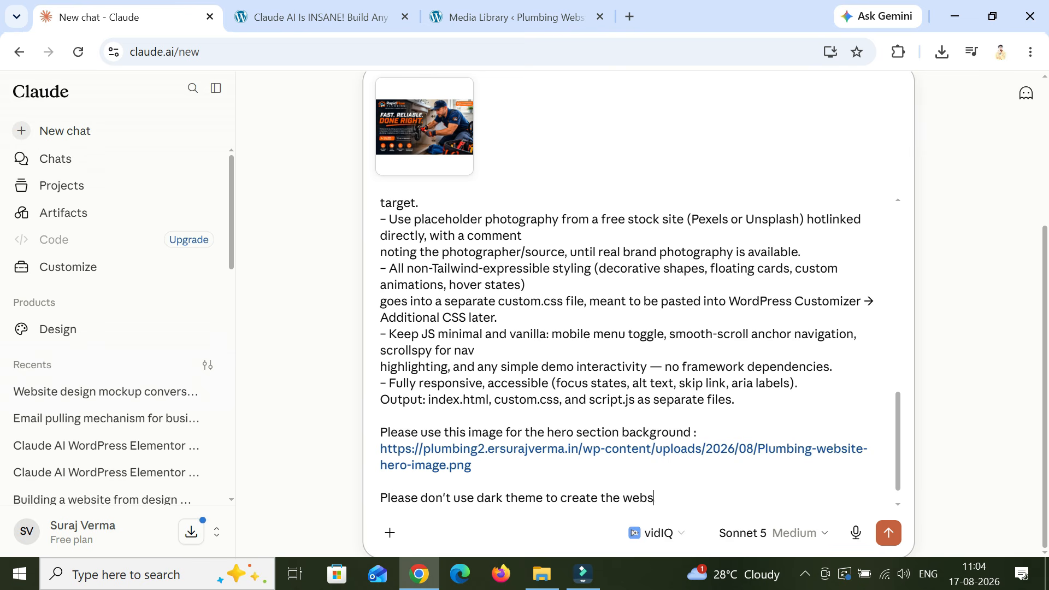
{"action": "type", "text": "ite ."}
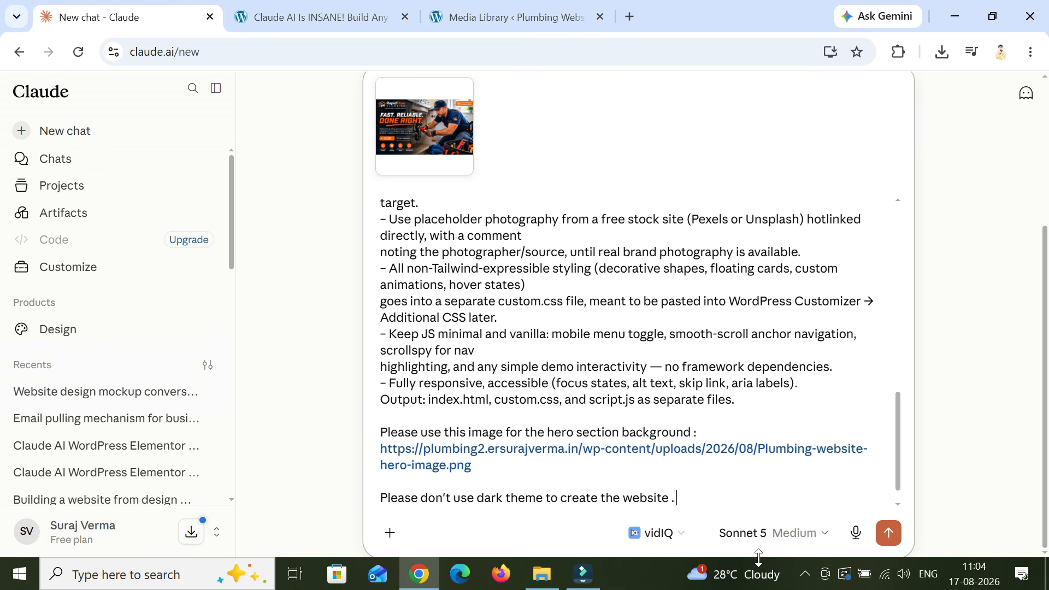
{"action": "left_click", "coordinate": [888, 533]}
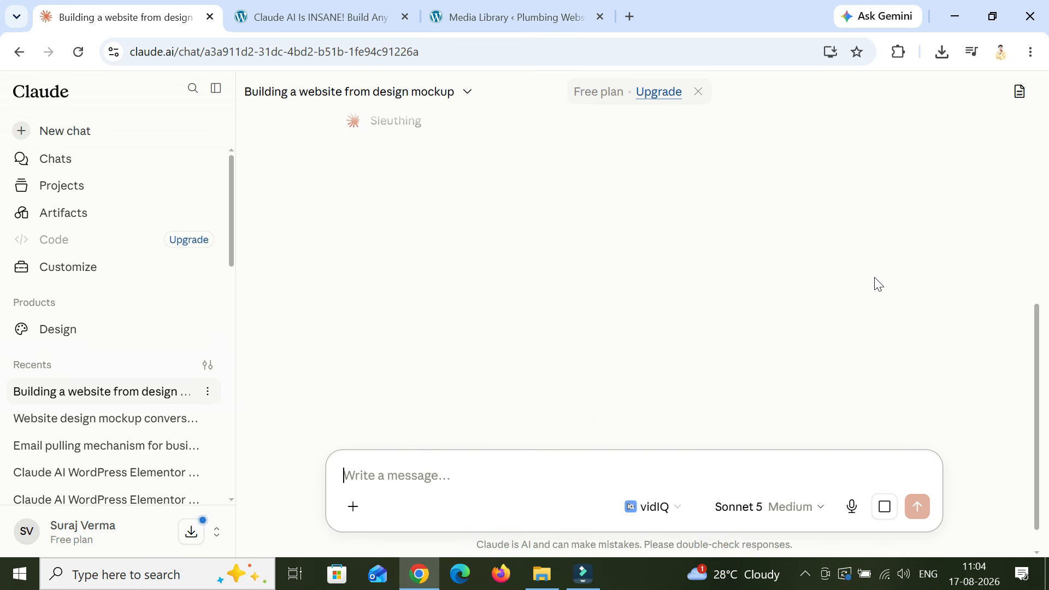
{"action": "scroll", "coordinate": [851, 281], "scroll_direction": "down", "scroll_amount": 1}
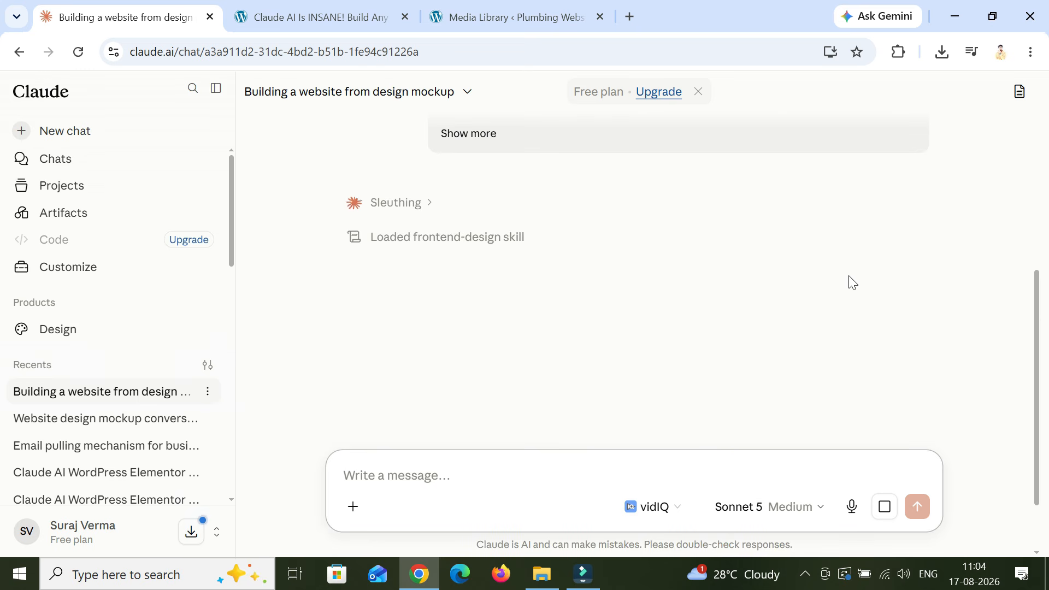
{"action": "scroll", "coordinate": [823, 291], "scroll_direction": "up", "scroll_amount": 1}
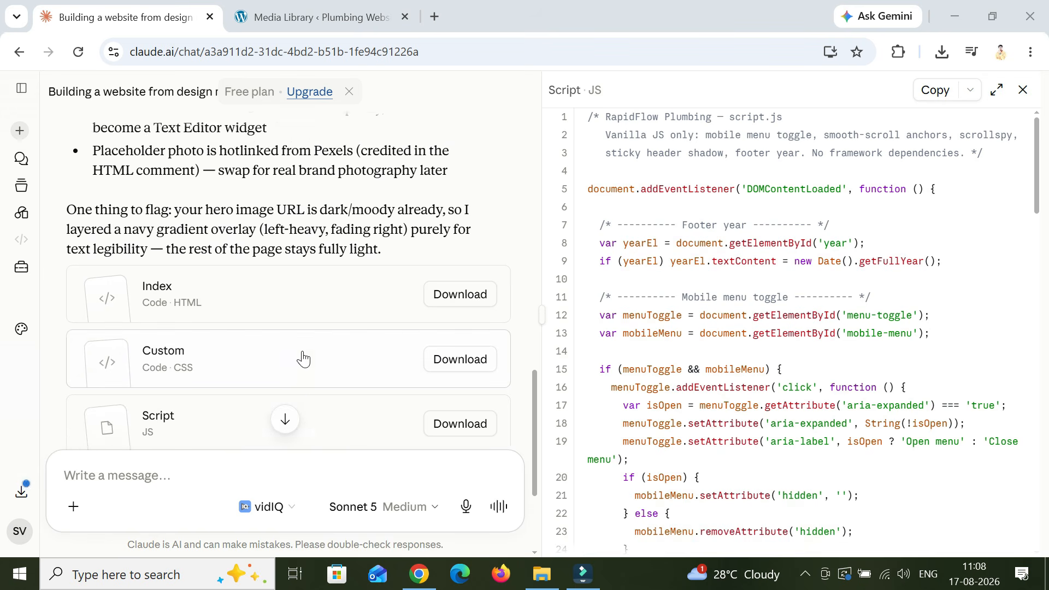
Step: Download all three generated files (Index, Custom, Script) as a zip and show it in its folder
{"action": "scroll", "coordinate": [303, 359], "scroll_direction": "down", "scroll_amount": 1}
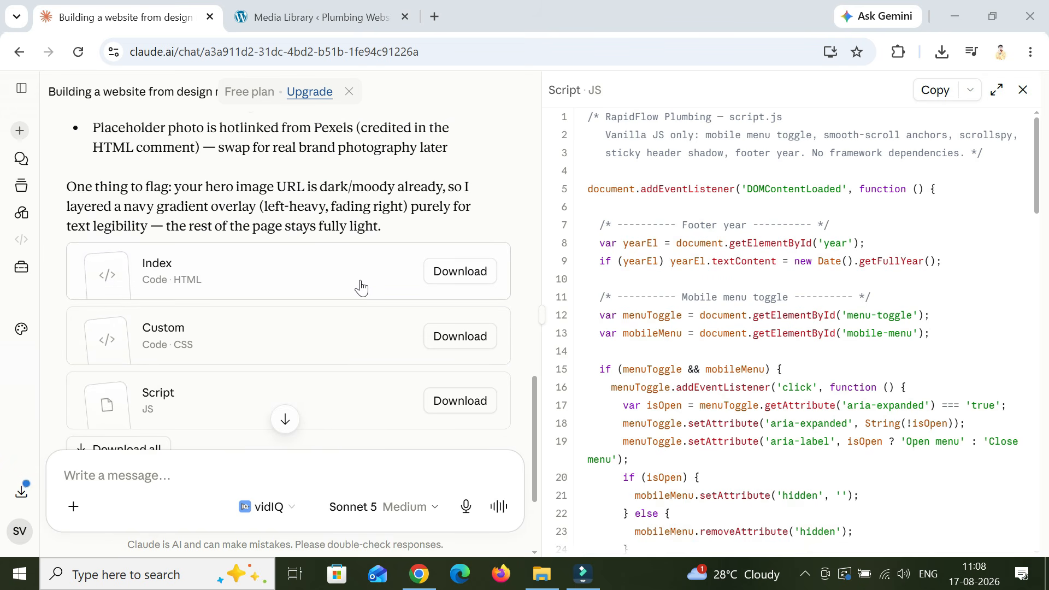
{"action": "scroll", "coordinate": [360, 287], "scroll_direction": "down", "scroll_amount": 2}
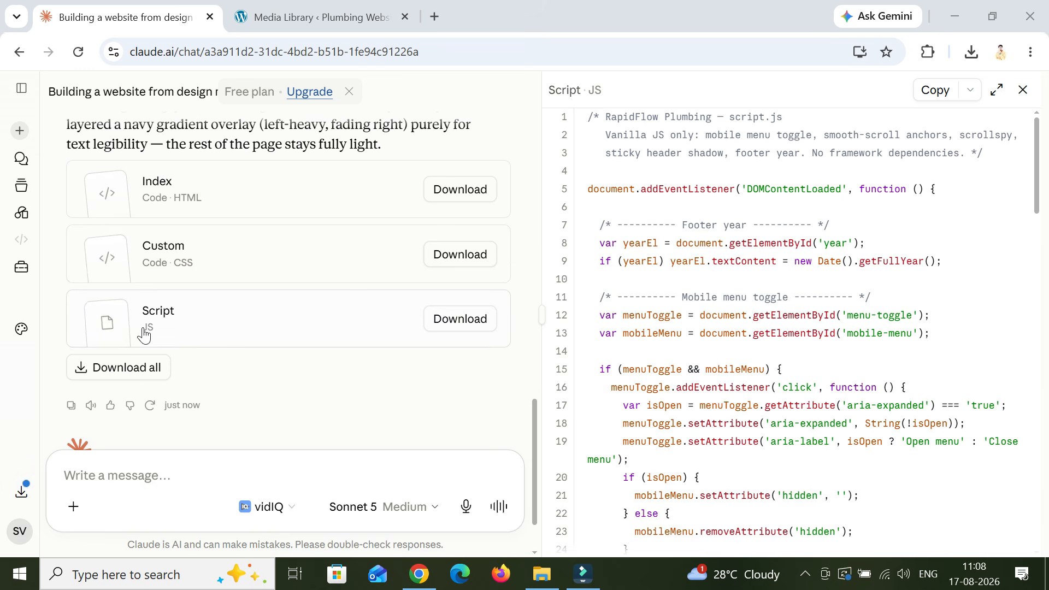
{"action": "left_click", "coordinate": [136, 368]}
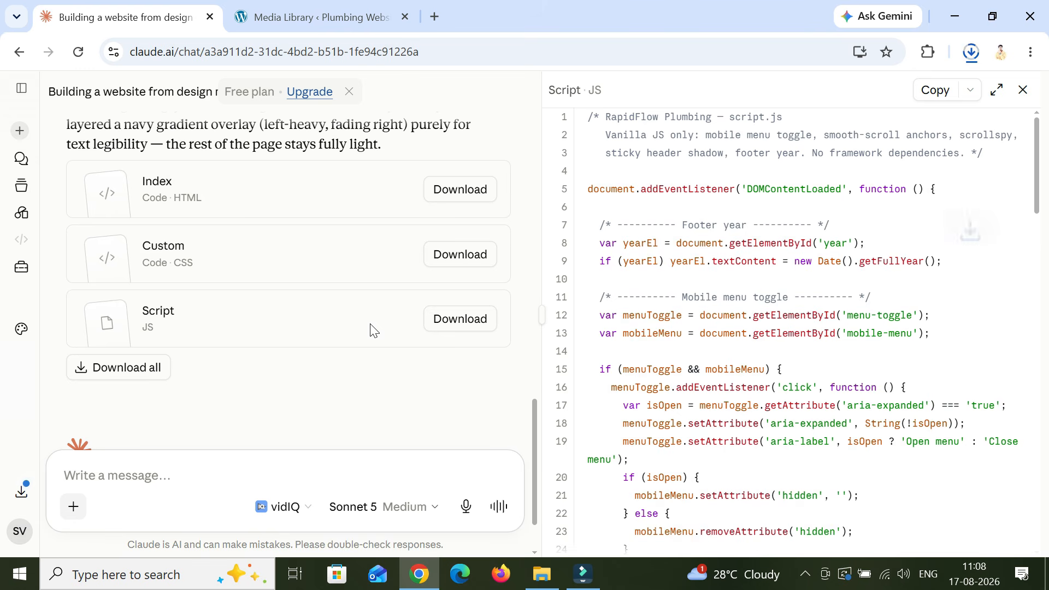
{"action": "left_click", "coordinate": [973, 55]}
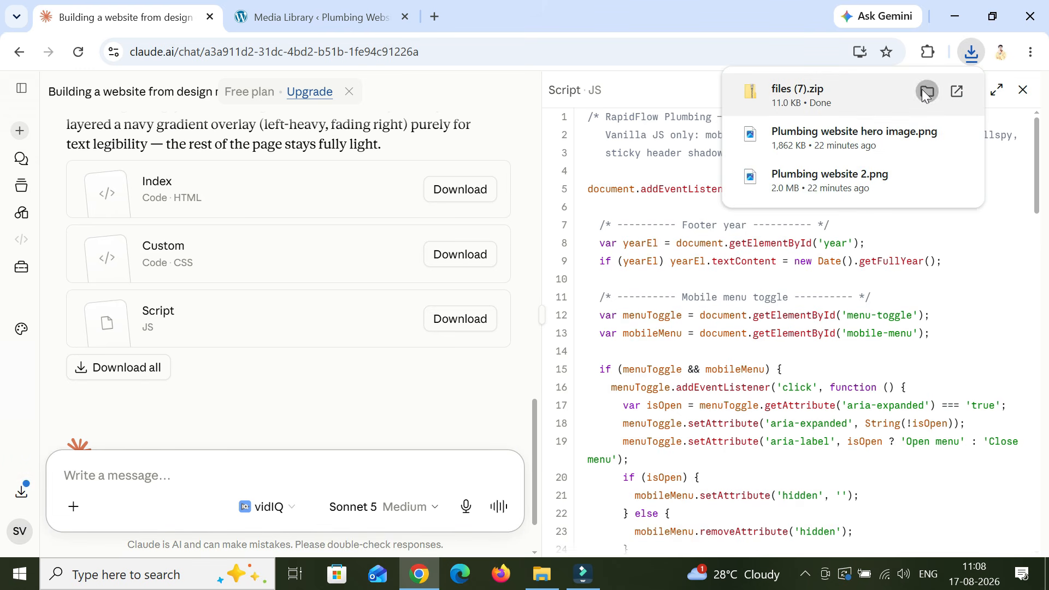
{"action": "left_click", "coordinate": [925, 91]}
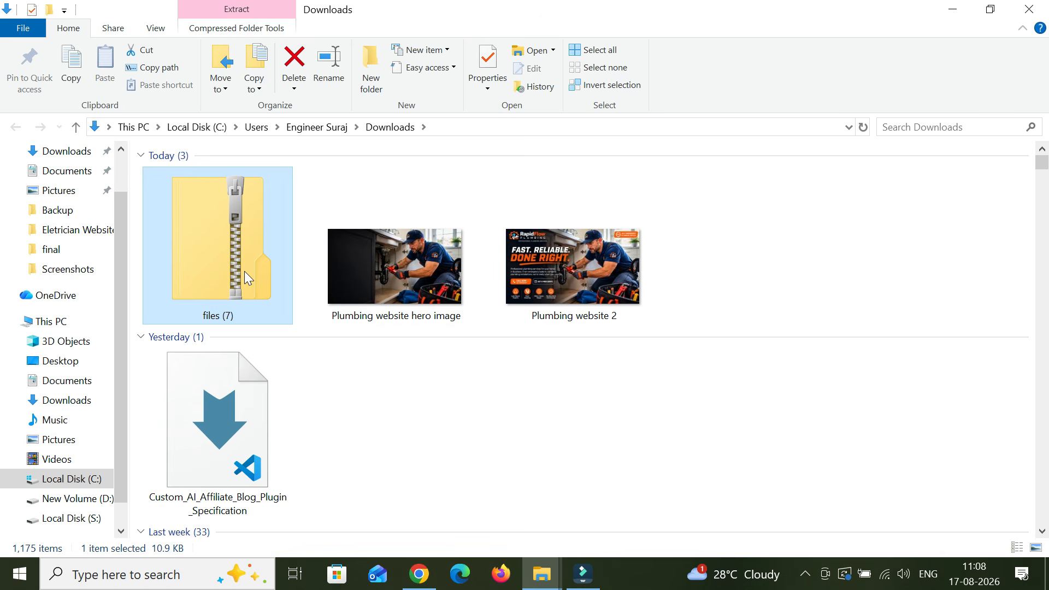
Step: Extract the files (7) zip in Downloads and open the extracted index file in Chrome
{"action": "right_click", "coordinate": [244, 271]}
{"action": "left_click", "coordinate": [300, 279]}
{"action": "left_click", "coordinate": [679, 458]}
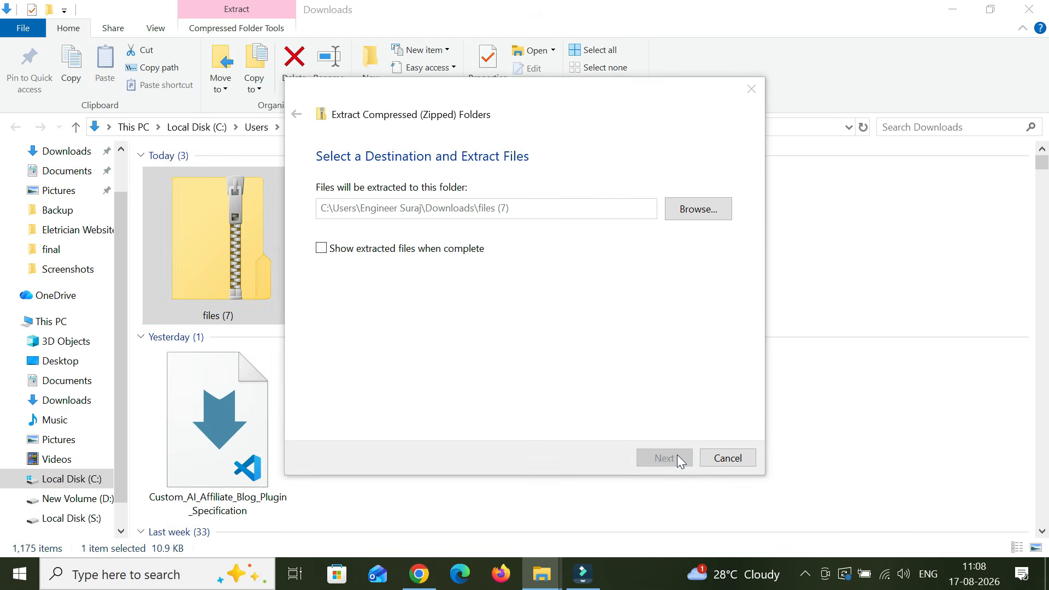
{"action": "double_click", "coordinate": [792, 274]}
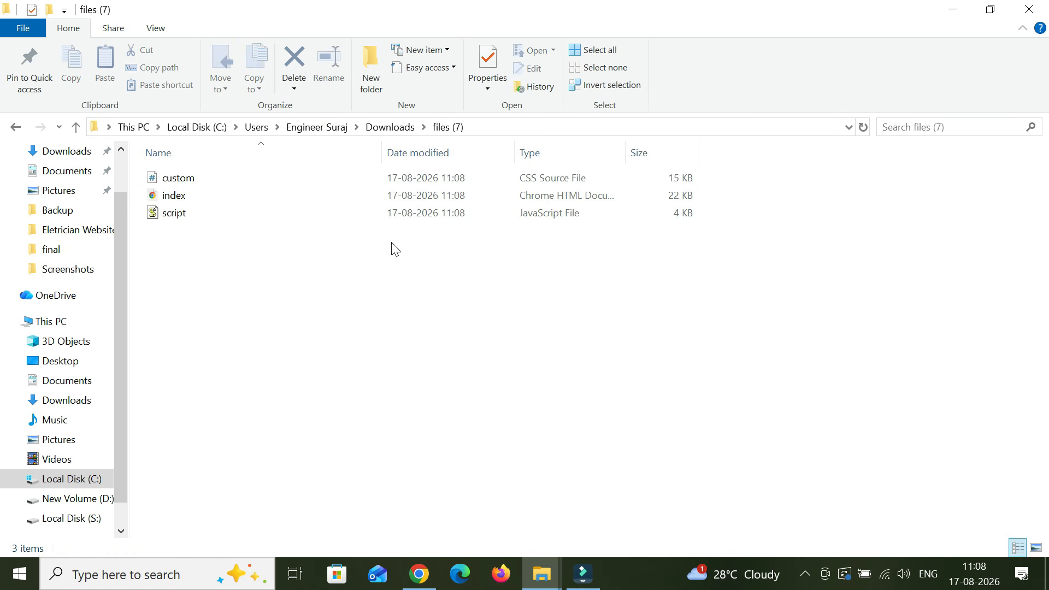
{"action": "double_click", "coordinate": [255, 197]}
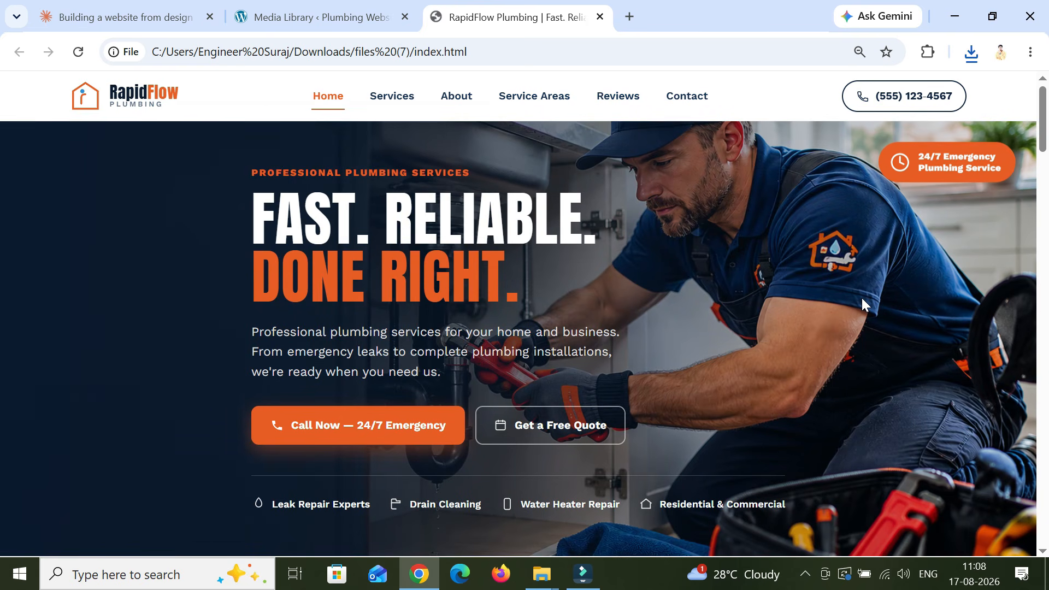
Step: Reset the page zoom to 100% and examine the generated site's hero, services and About sections for layout problems
{"action": "scroll", "coordinate": [862, 297], "scroll_direction": "down", "scroll_amount": 7}
{"action": "left_click", "coordinate": [860, 52]}
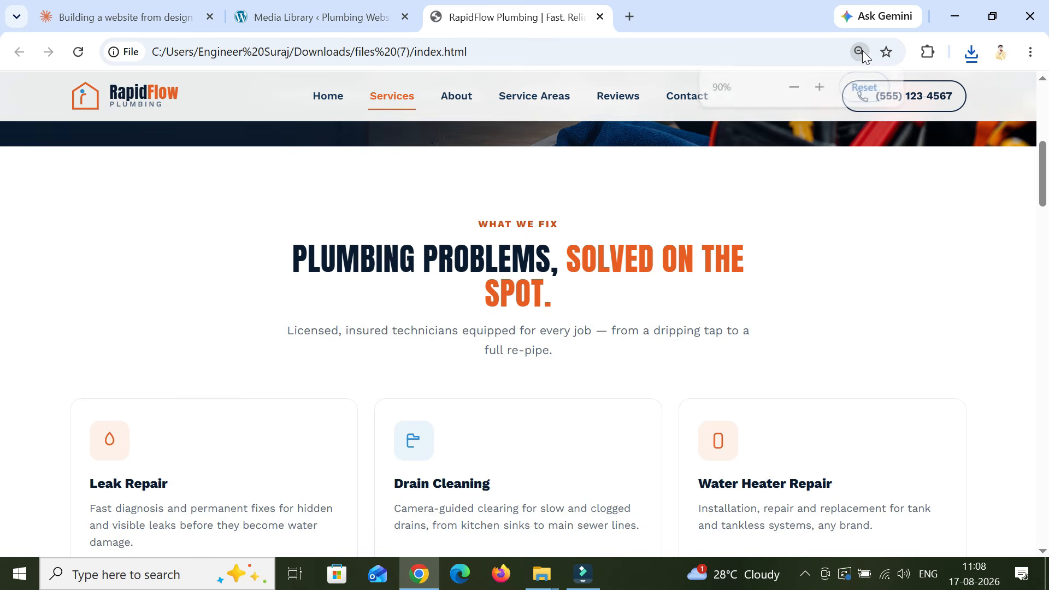
{"action": "left_click", "coordinate": [862, 88]}
{"action": "scroll", "coordinate": [861, 284], "scroll_direction": "up", "scroll_amount": 5}
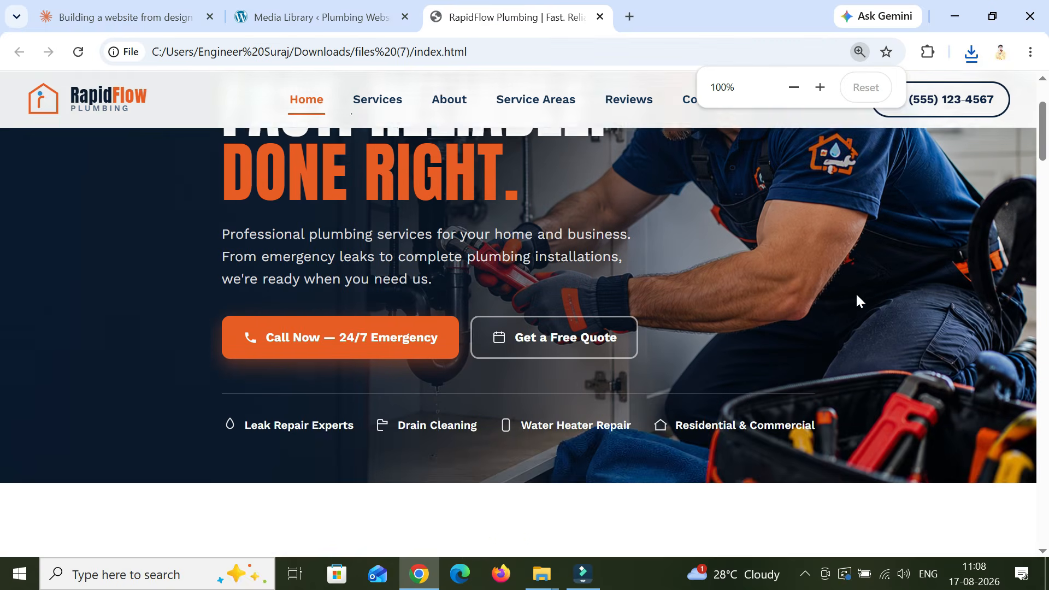
{"action": "scroll", "coordinate": [857, 295], "scroll_direction": "up", "scroll_amount": 2}
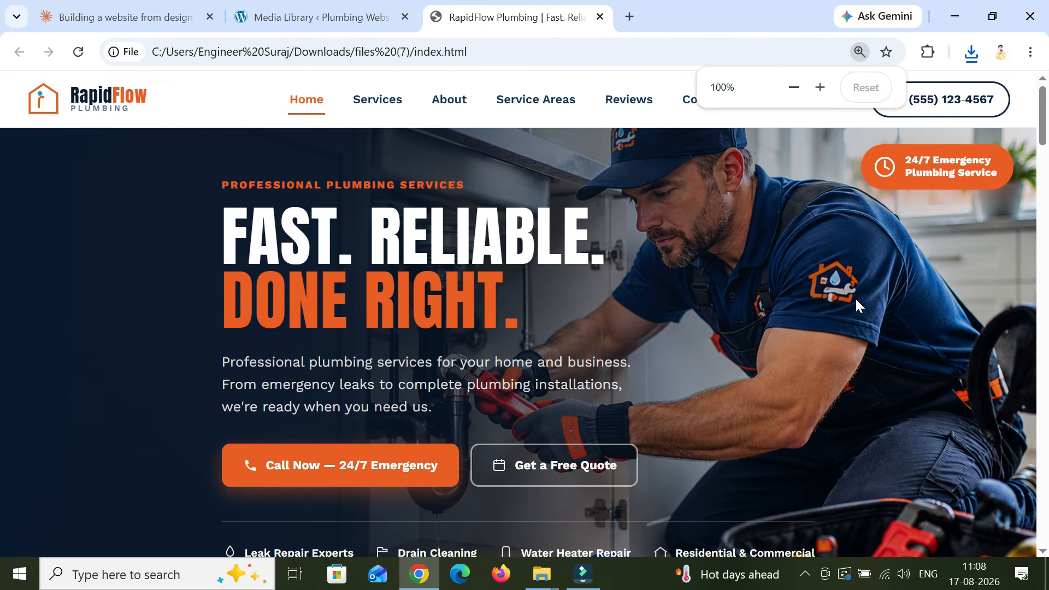
{"action": "scroll", "coordinate": [857, 304], "scroll_direction": "down", "scroll_amount": 8}
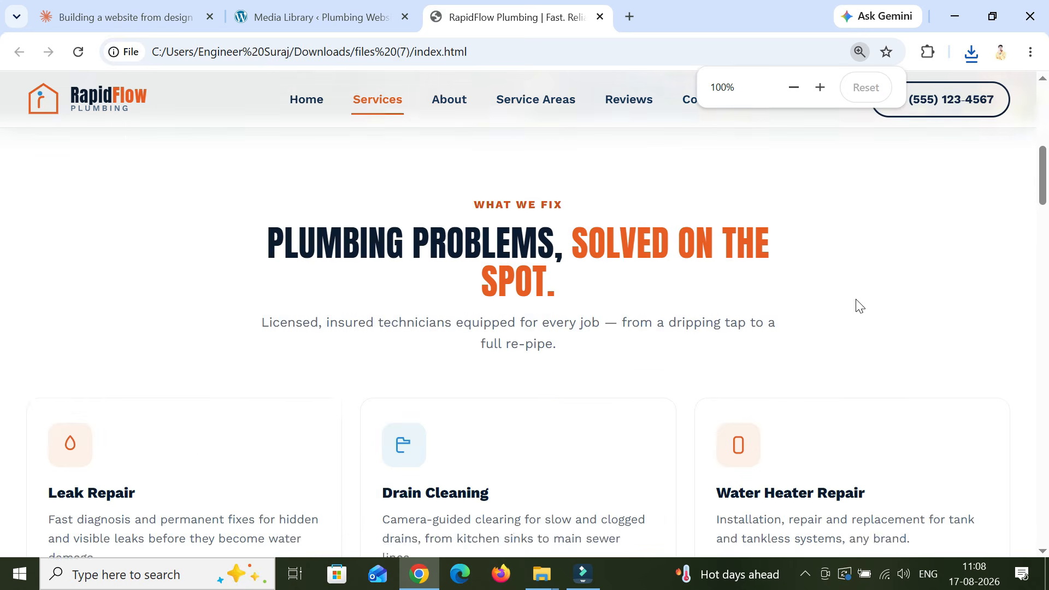
{"action": "scroll", "coordinate": [856, 305], "scroll_direction": "down", "scroll_amount": 7}
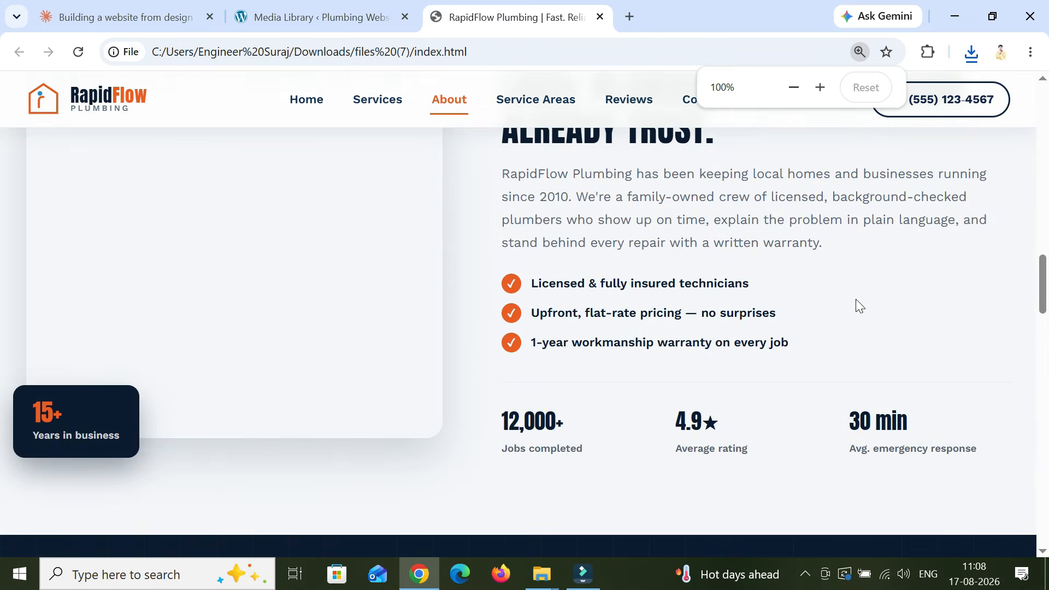
{"action": "scroll", "coordinate": [856, 299], "scroll_direction": "up", "scroll_amount": 3}
{"action": "scroll", "coordinate": [855, 299], "scroll_direction": "down", "scroll_amount": 1}
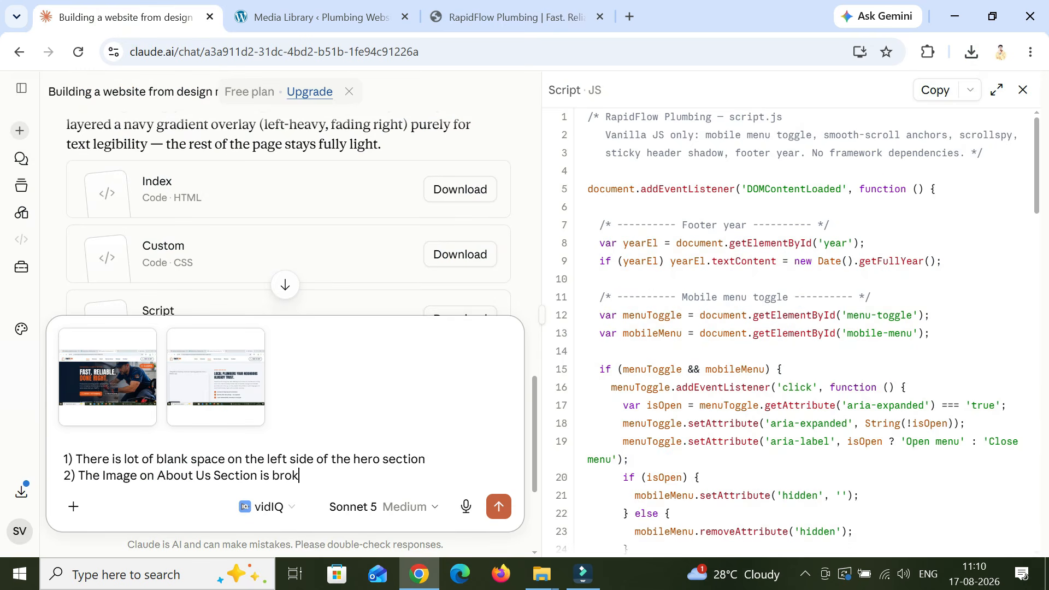
Step: Finish the second issue as "The Image on About Us Section is broken", add "Please fix these issues." and send the message
{"action": "type", "text": "en"}
{"action": "key", "text": "shift+Return"}
{"action": "key", "text": "shift+Return"}
{"action": "type", "text": "Please fix these issues."}
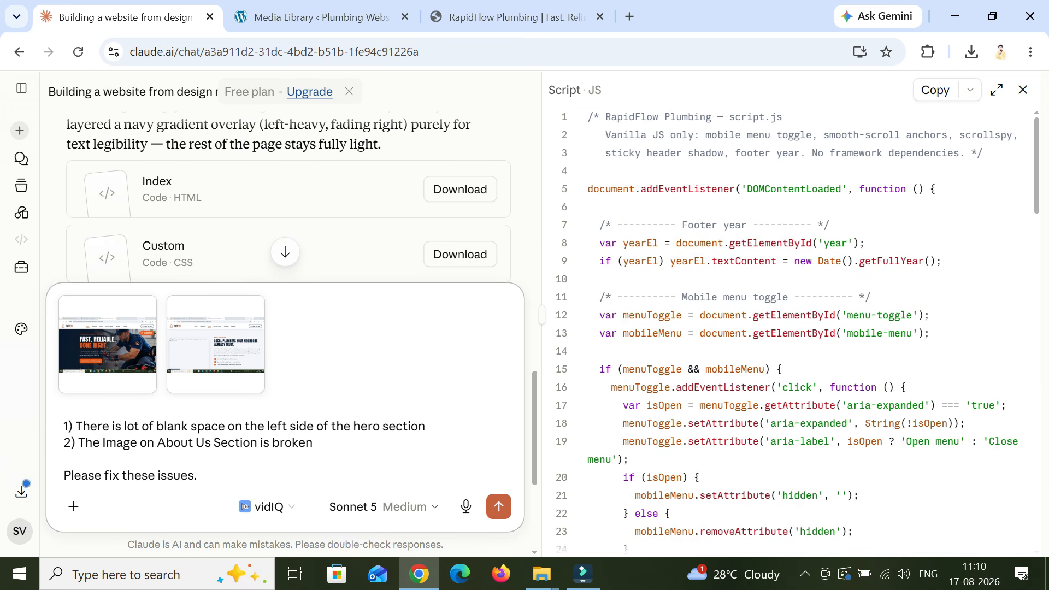
{"action": "key", "text": "Return"}
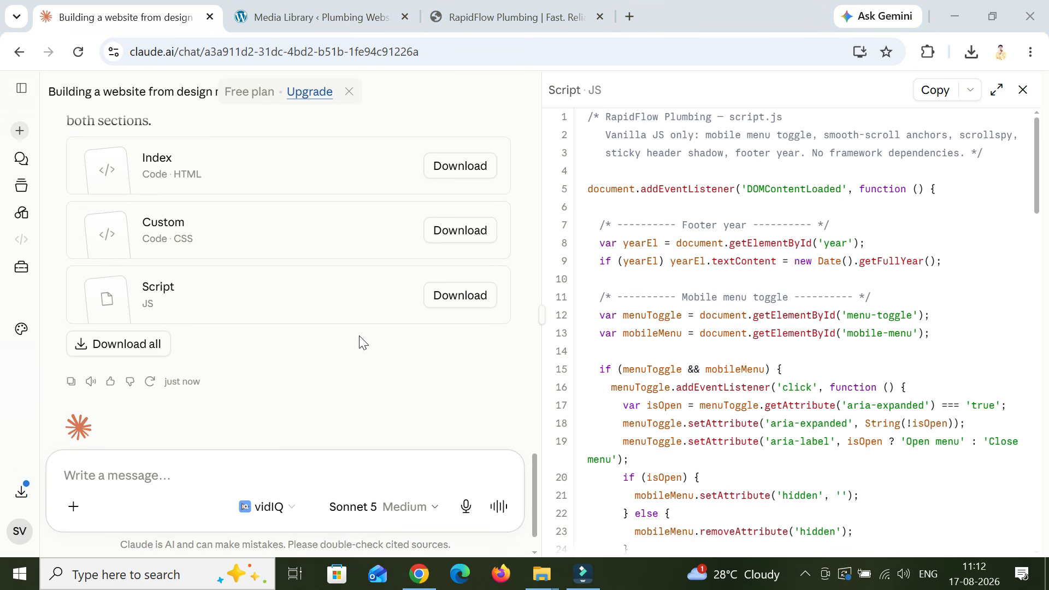
Step: Review the end of Claude's reply and download all three revised website files together
{"action": "scroll", "coordinate": [361, 343], "scroll_direction": "up", "scroll_amount": 3}
{"action": "scroll", "coordinate": [359, 345], "scroll_direction": "down", "scroll_amount": 2}
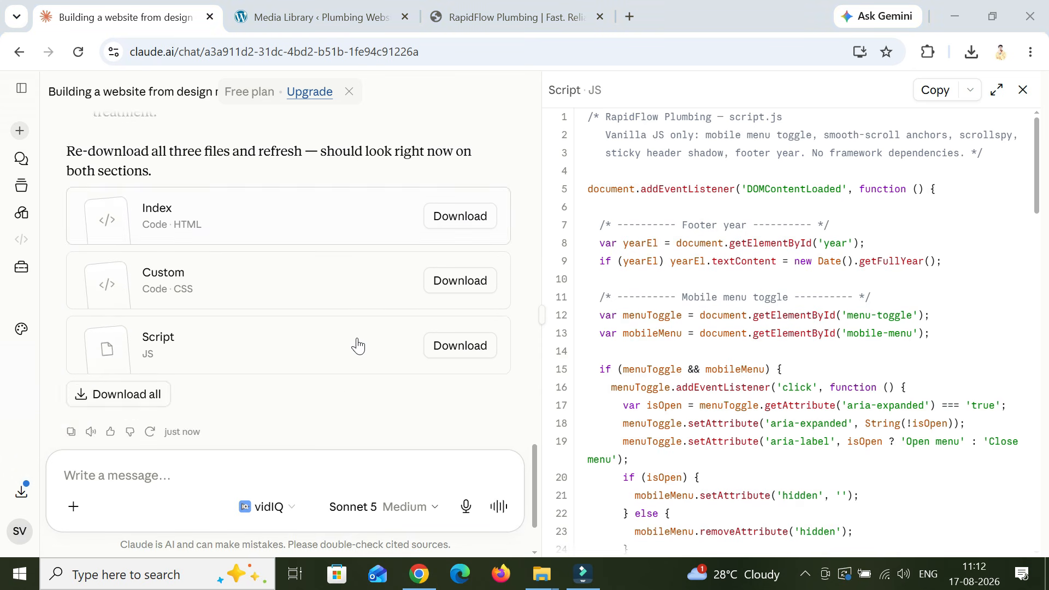
{"action": "scroll", "coordinate": [358, 345], "scroll_direction": "down", "scroll_amount": 1}
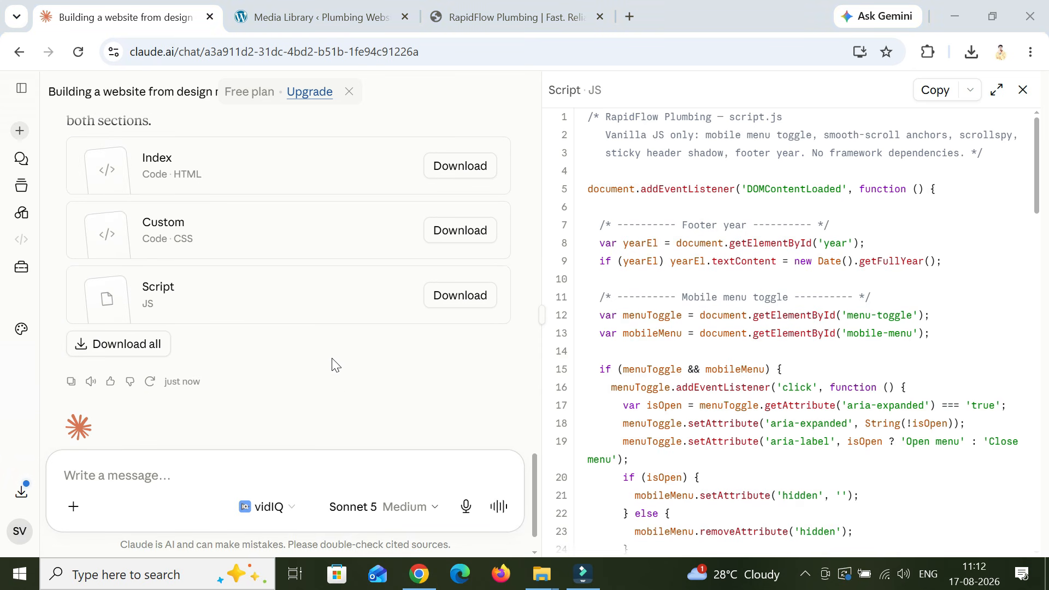
{"action": "left_click", "coordinate": [148, 346]}
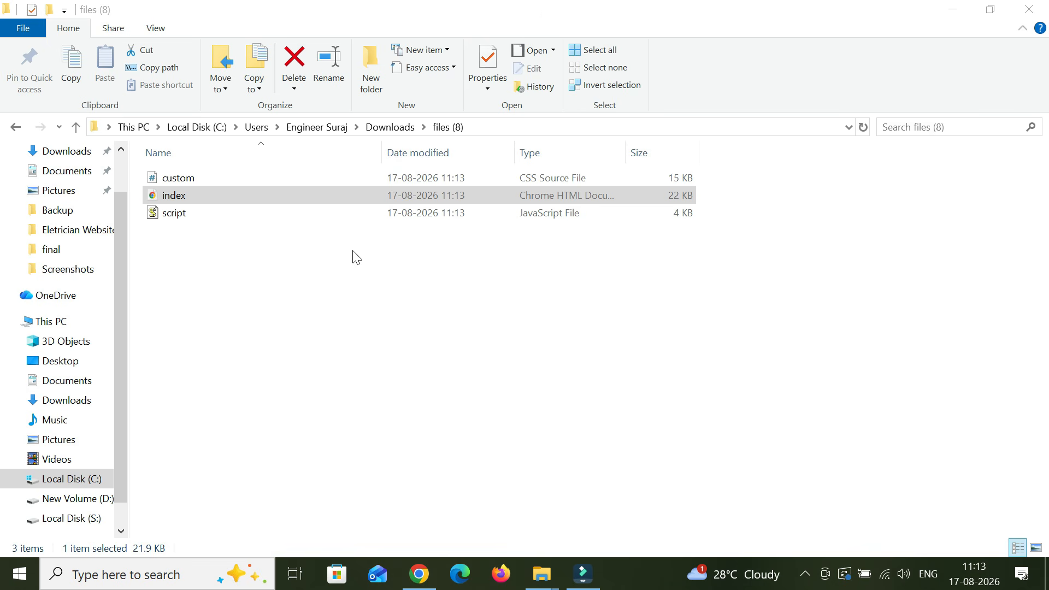
Step: Open the revised index file from the files (8) folder and examine its hero, services, About and reviews sections
{"action": "left_click", "coordinate": [263, 193]}
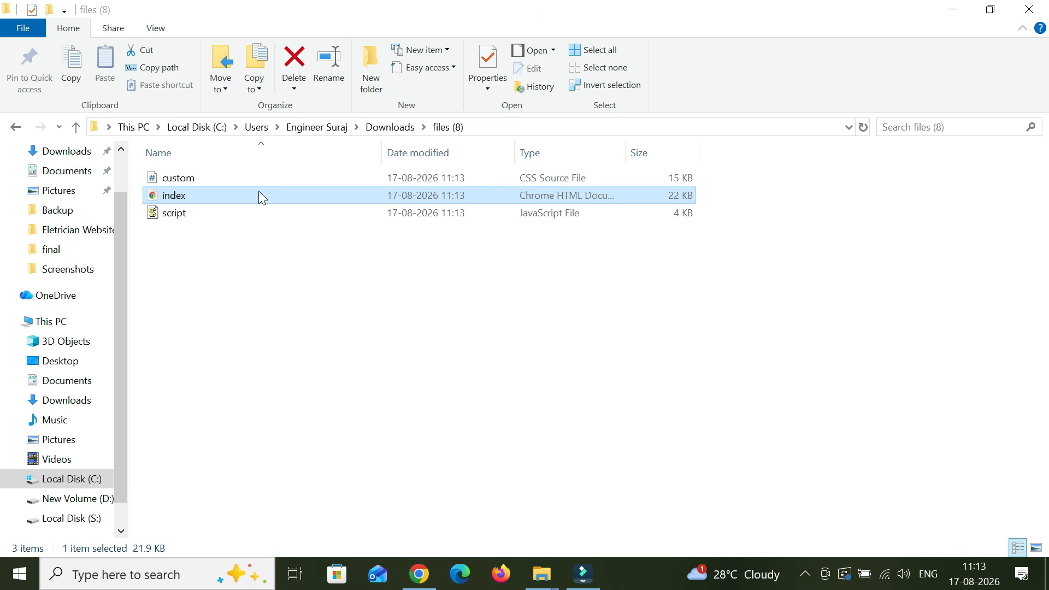
{"action": "double_click", "coordinate": [260, 192]}
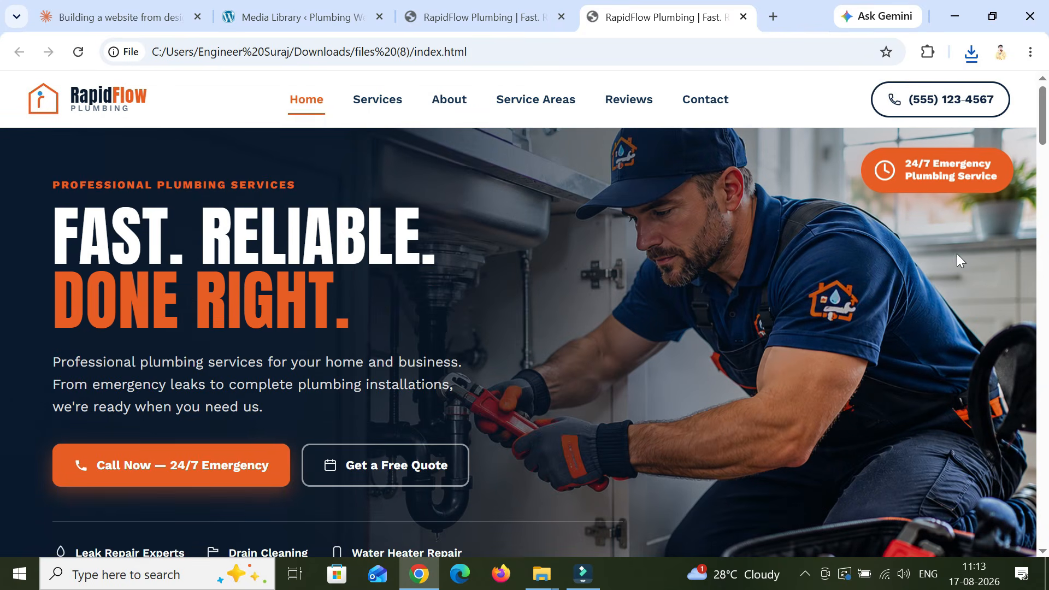
{"action": "scroll", "coordinate": [975, 239], "scroll_direction": "down", "scroll_amount": 4}
{"action": "scroll", "coordinate": [975, 239], "scroll_direction": "up", "scroll_amount": 4}
{"action": "scroll", "coordinate": [974, 239], "scroll_direction": "down", "scroll_amount": 8}
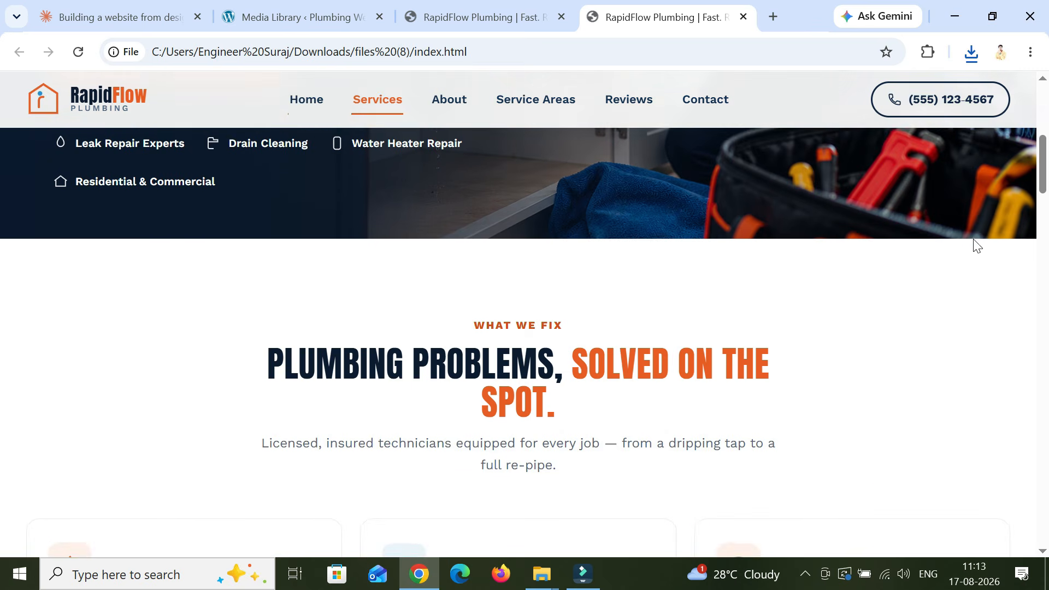
{"action": "scroll", "coordinate": [976, 246], "scroll_direction": "down", "scroll_amount": 11}
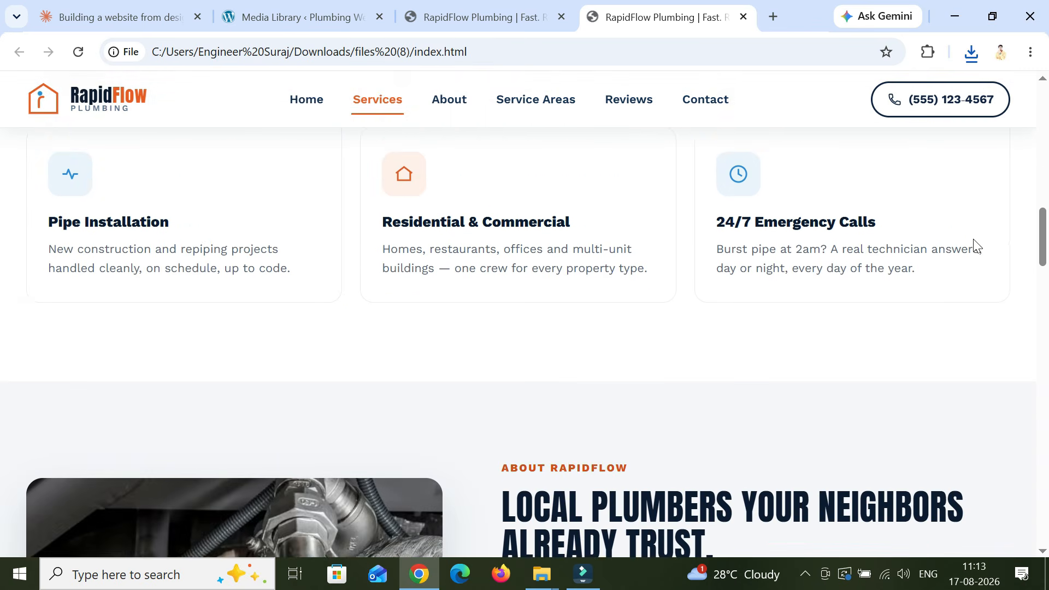
{"action": "scroll", "coordinate": [976, 246], "scroll_direction": "down", "scroll_amount": 9}
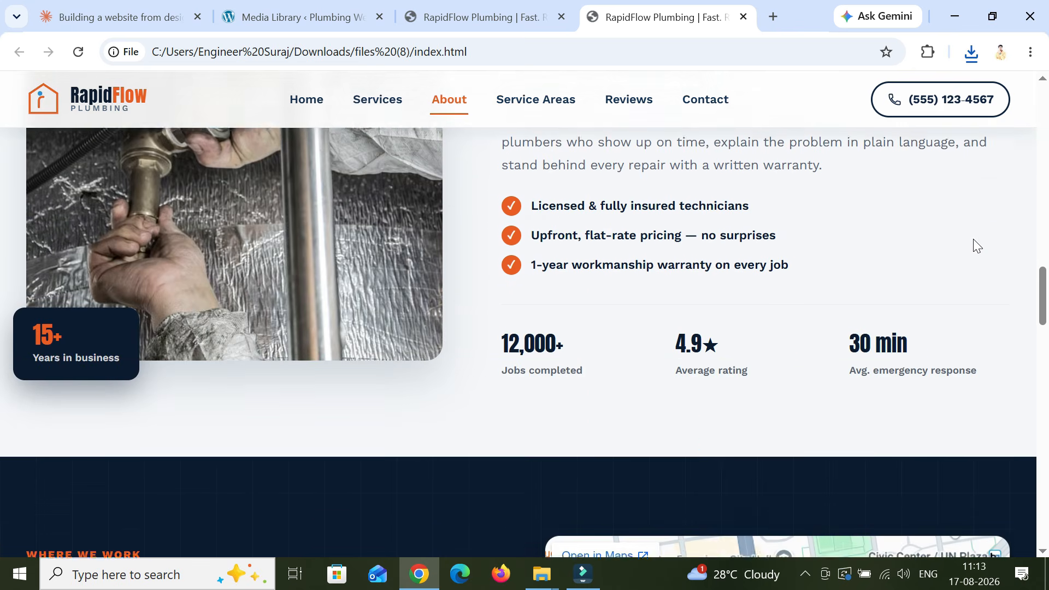
{"action": "scroll", "coordinate": [977, 246], "scroll_direction": "down", "scroll_amount": 14}
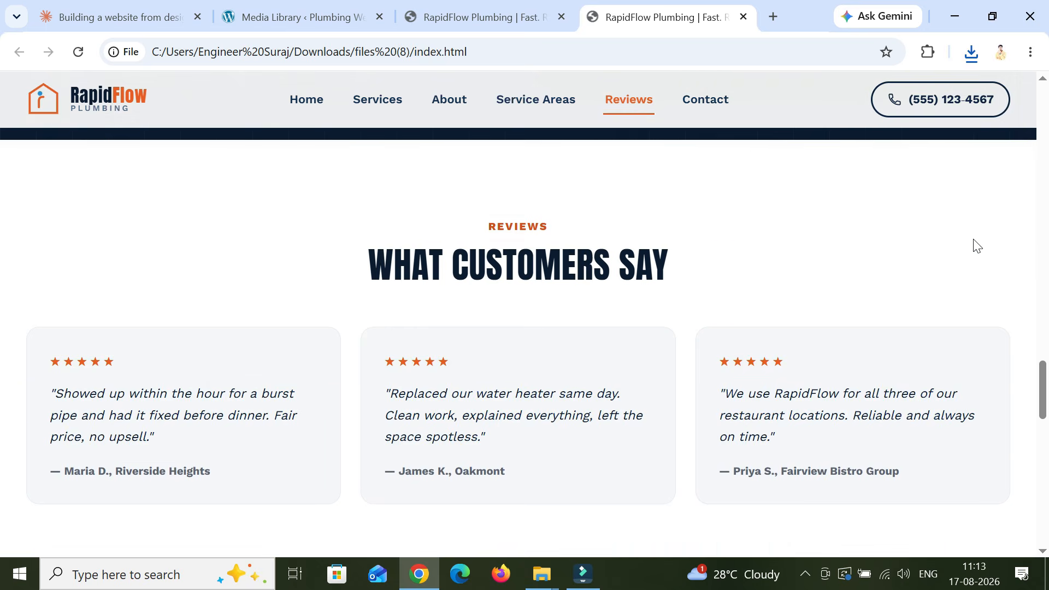
Step: Examine the revised site's contact form and footer, and recheck its reviews, service areas, About, services and hero sections
{"action": "scroll", "coordinate": [977, 246], "scroll_direction": "down", "scroll_amount": 13}
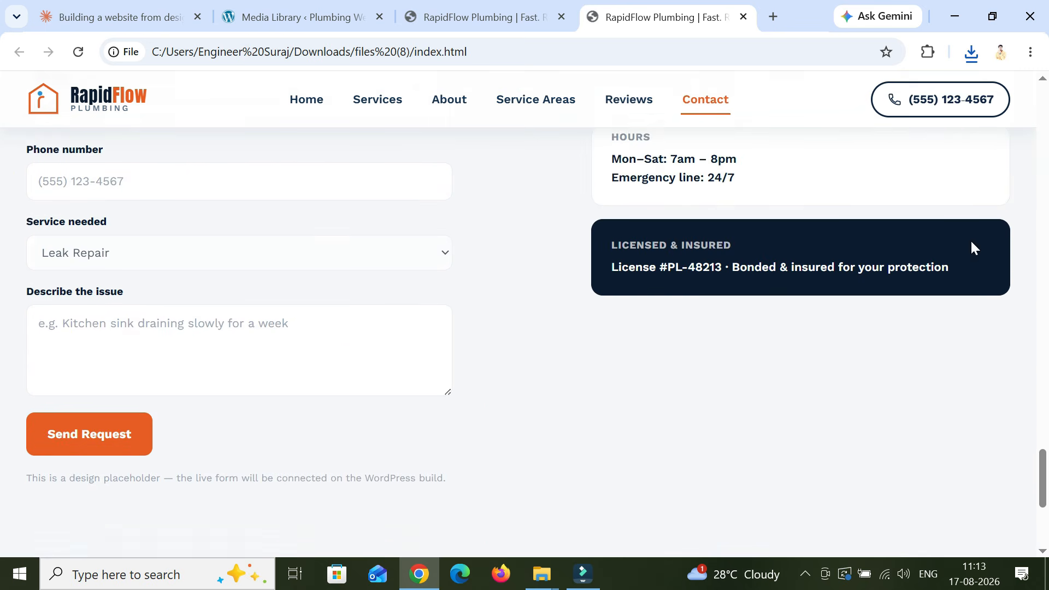
{"action": "scroll", "coordinate": [973, 249], "scroll_direction": "down", "scroll_amount": 5}
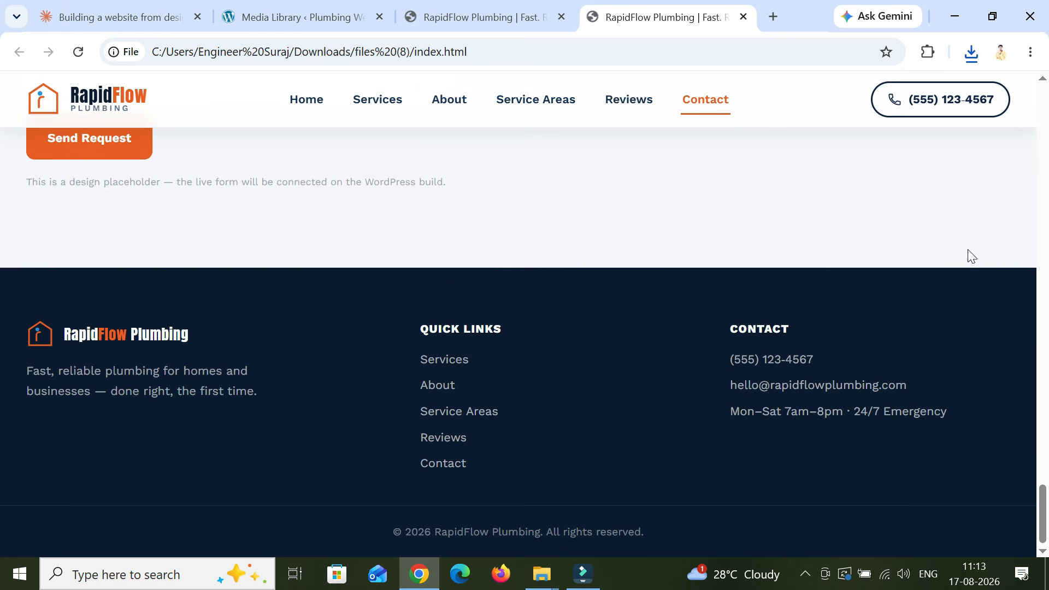
{"action": "scroll", "coordinate": [971, 256], "scroll_direction": "up", "scroll_amount": 17}
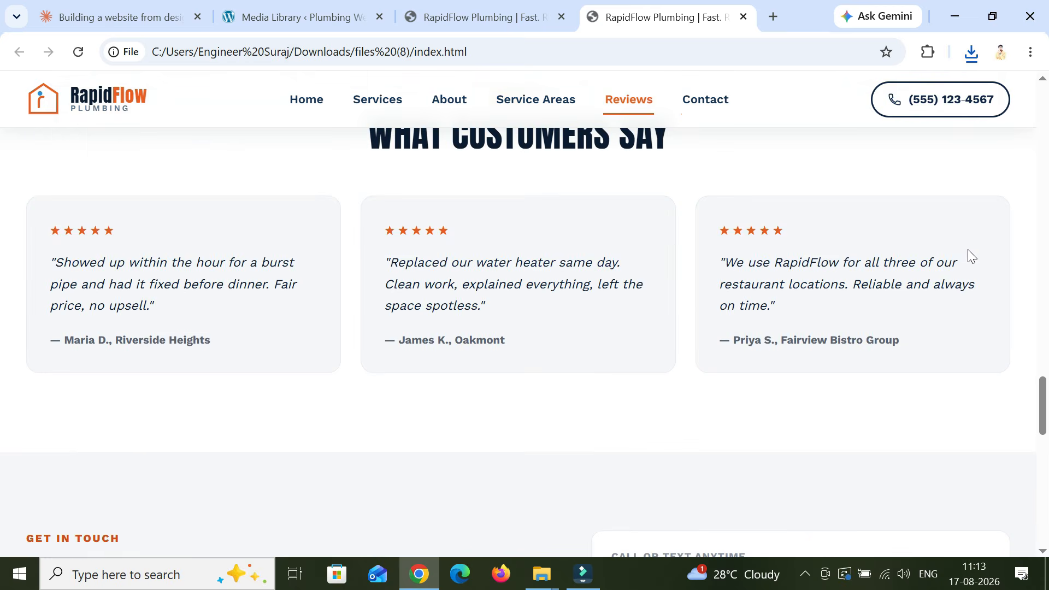
{"action": "scroll", "coordinate": [968, 252], "scroll_direction": "up", "scroll_amount": 10}
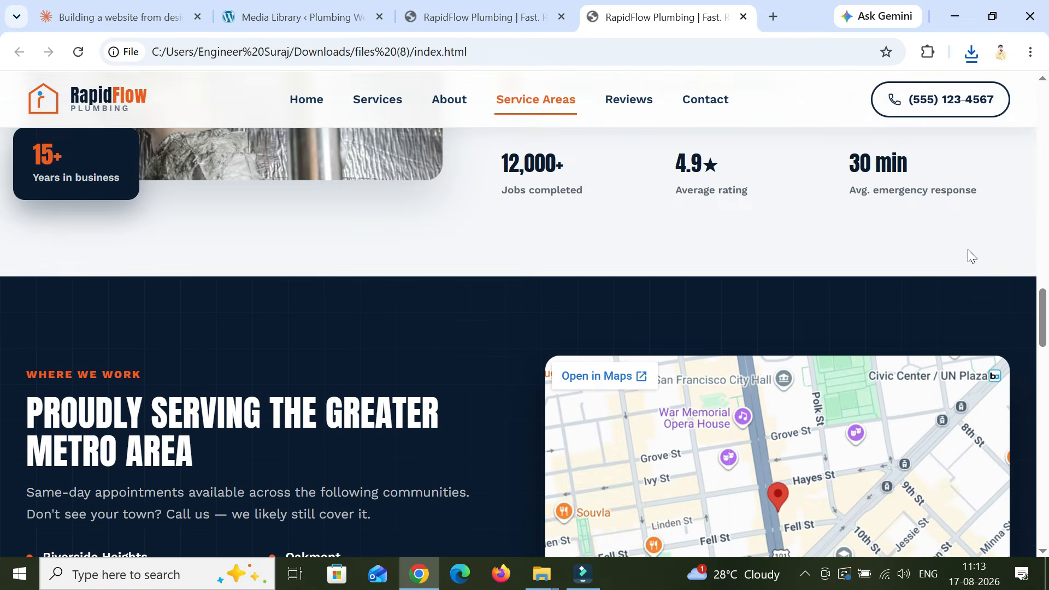
{"action": "scroll", "coordinate": [968, 251], "scroll_direction": "up", "scroll_amount": 8}
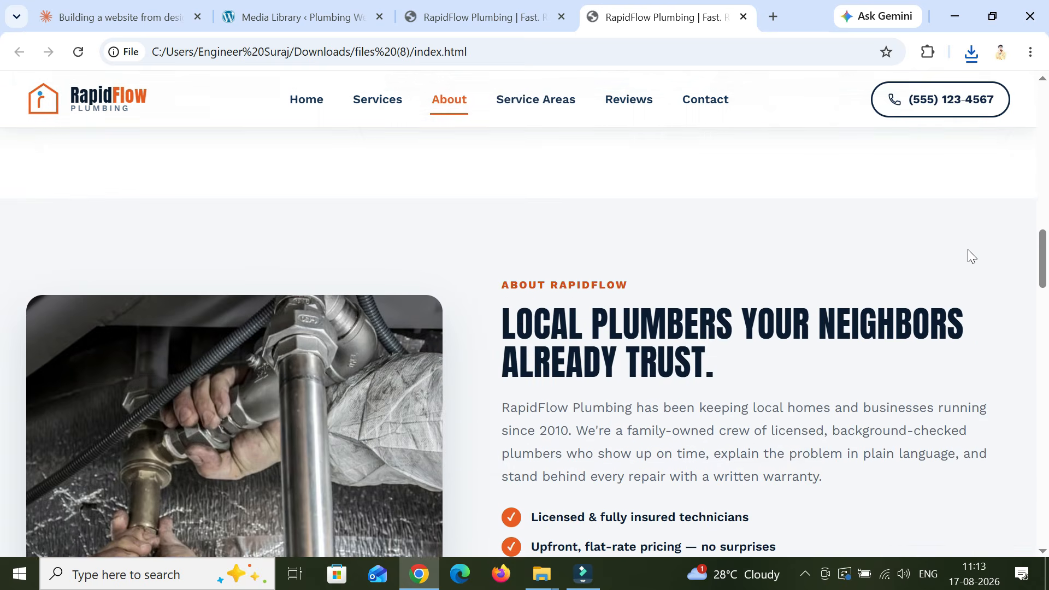
{"action": "scroll", "coordinate": [968, 249], "scroll_direction": "up", "scroll_amount": 10}
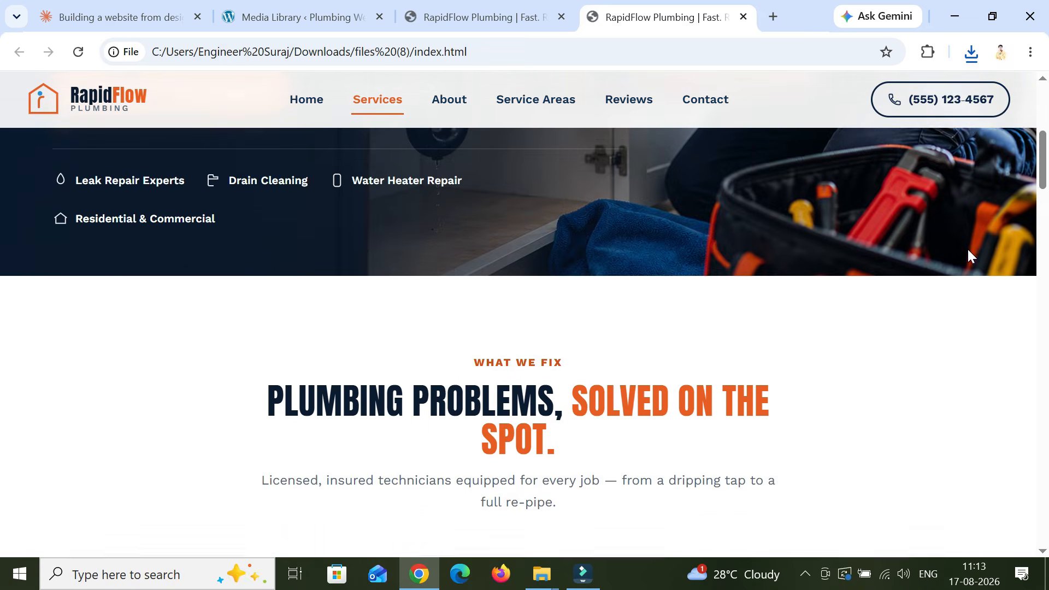
{"action": "scroll", "coordinate": [969, 249], "scroll_direction": "up", "scroll_amount": 5}
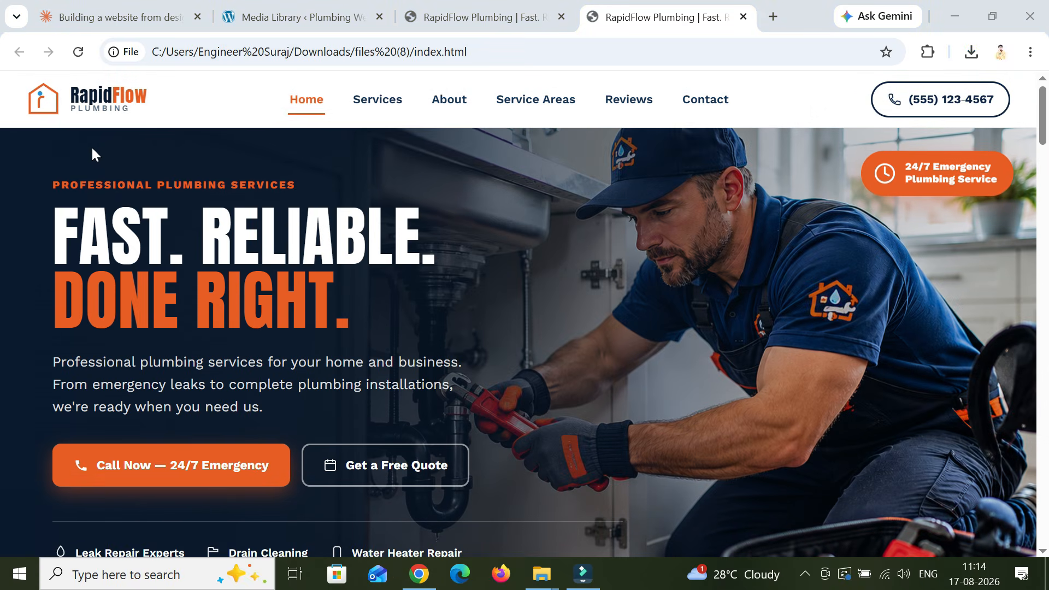
{"action": "scroll", "coordinate": [672, 207], "scroll_direction": "down", "scroll_amount": 6}
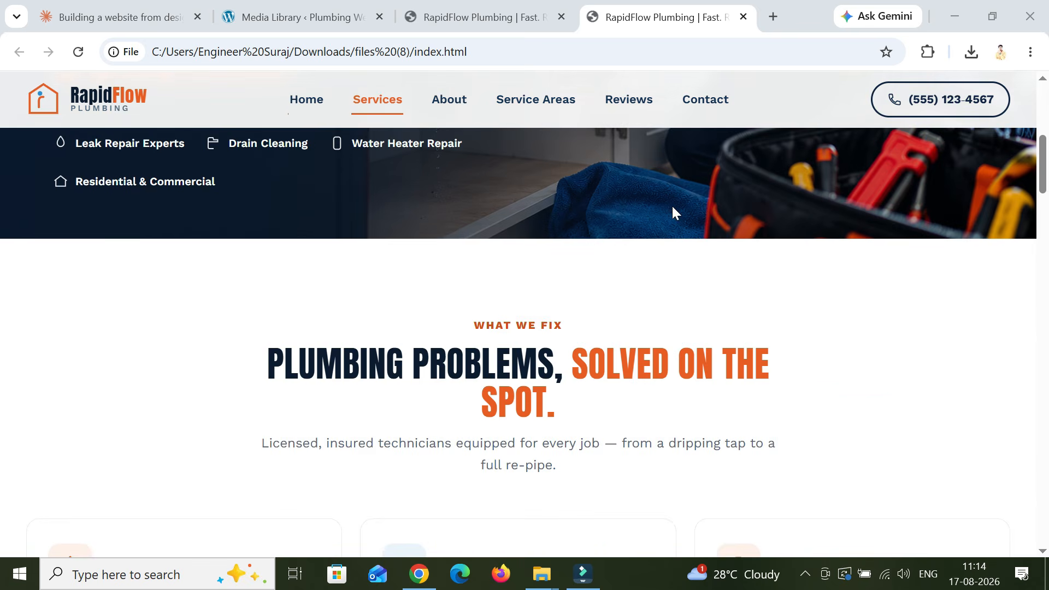
{"action": "scroll", "coordinate": [672, 206], "scroll_direction": "up", "scroll_amount": 6}
Step: Return to the Claude chat and attach the custom, index and script files from the files (8) folder
{"action": "key", "text": "ctrl+1"}
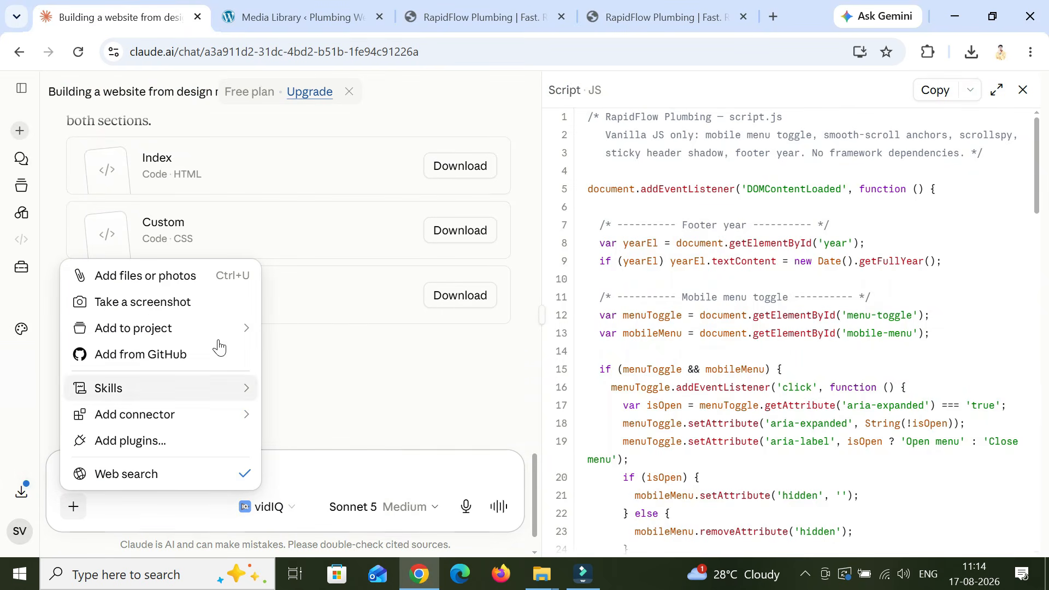
{"action": "left_click", "coordinate": [198, 283]}
{"action": "key", "text": "ctrl+a"}
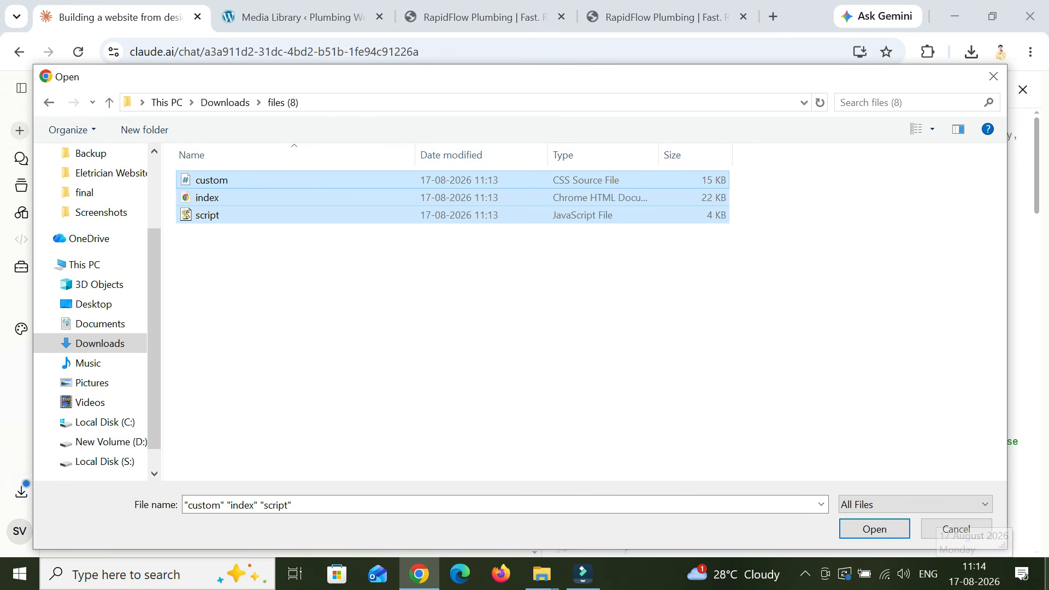
{"action": "left_click", "coordinate": [888, 530]}
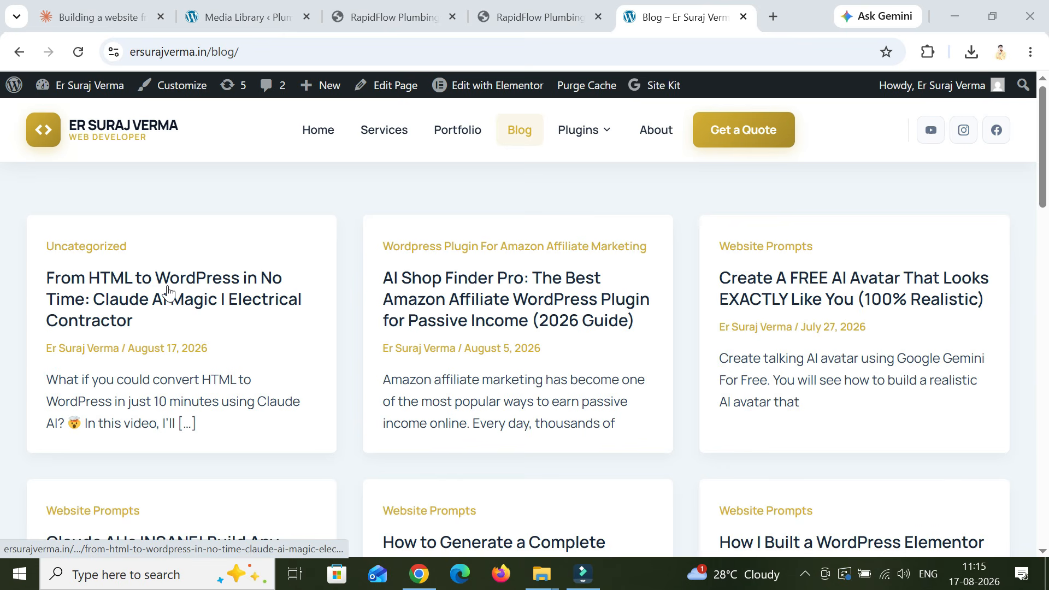
Step: Open the blog post "From HTML to WordPress in No Time" and copy its quoted prompt for converting HTML to WordPress
{"action": "left_click", "coordinate": [167, 293]}
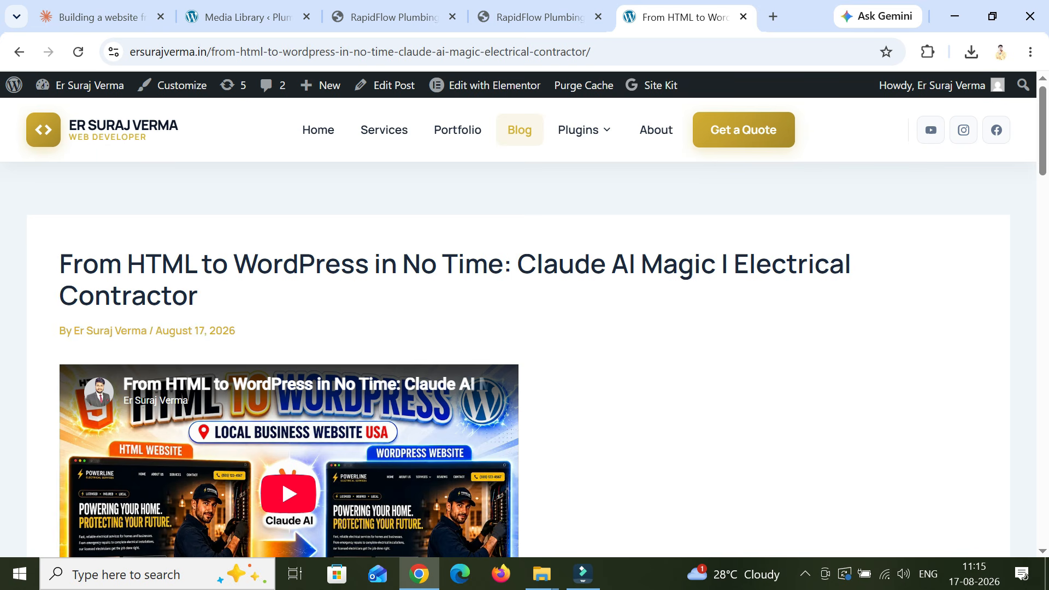
{"action": "scroll", "coordinate": [524, 328], "scroll_direction": "down", "scroll_amount": 15}
{"action": "scroll", "coordinate": [525, 327], "scroll_direction": "up", "scroll_amount": 4}
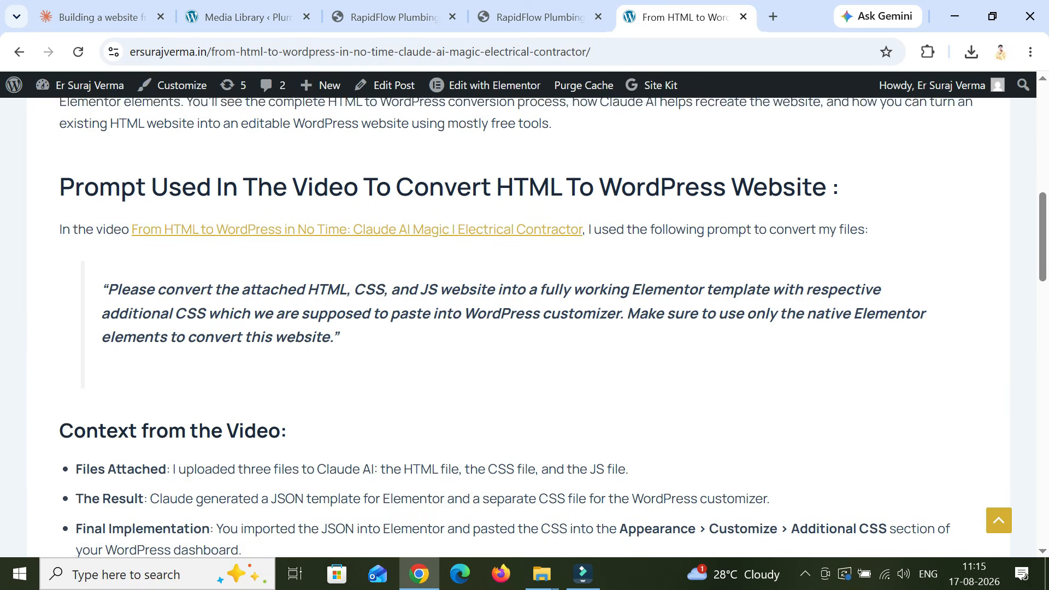
{"action": "left_click_drag", "start_coordinate": [316, 344], "coordinate": [121, 297]}
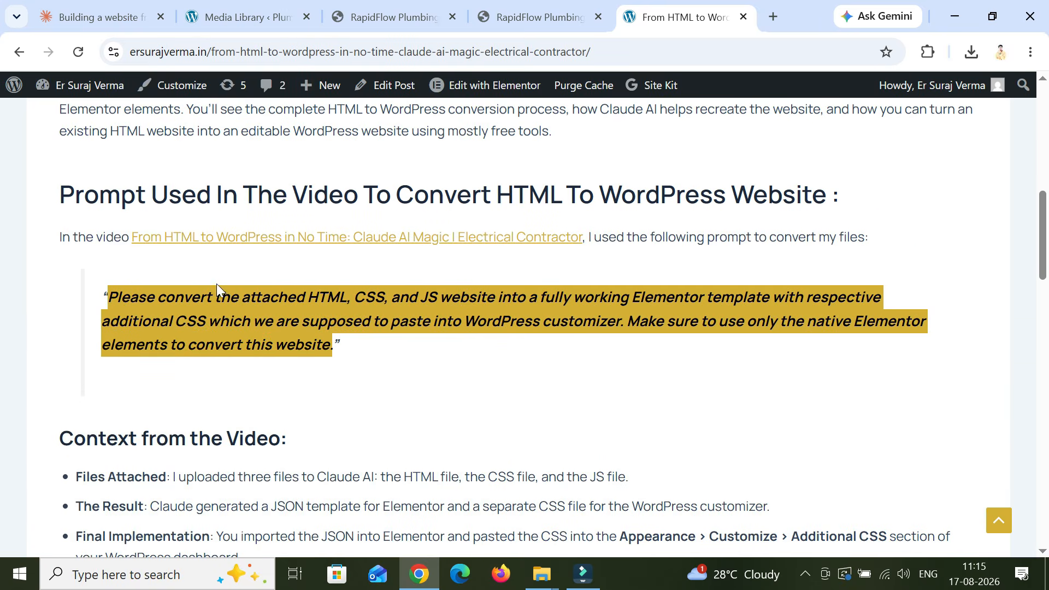
{"action": "scroll", "coordinate": [435, 268], "scroll_direction": "up", "scroll_amount": 12}
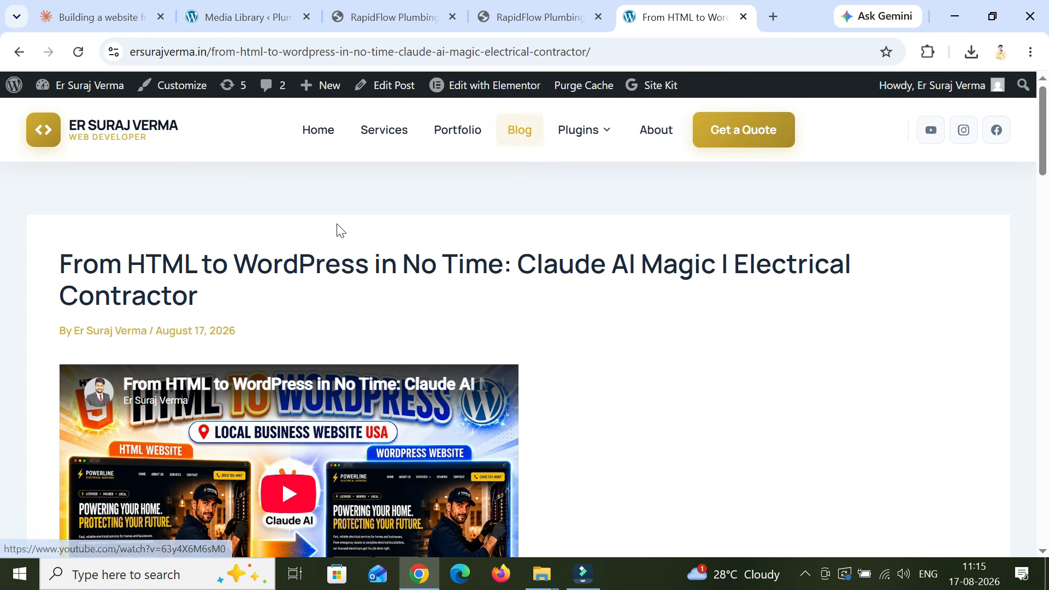
Step: Send Claude the copied prompt to convert the attached website into a native Elementor template with additional CSS, and close the script preview and sidebar
{"action": "left_click", "coordinate": [117, 8]}
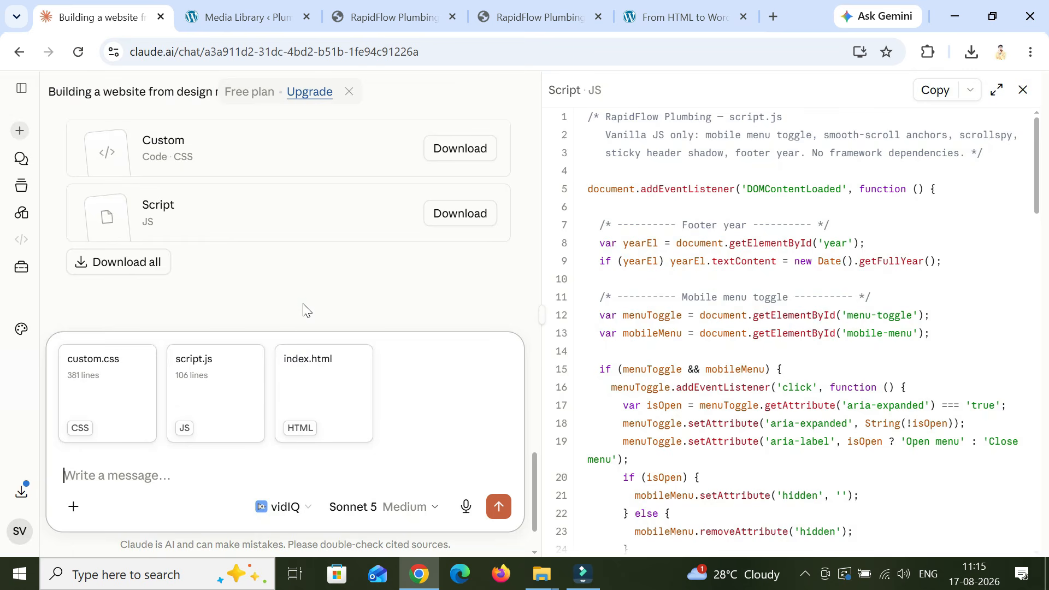
{"action": "left_click", "coordinate": [274, 477]}
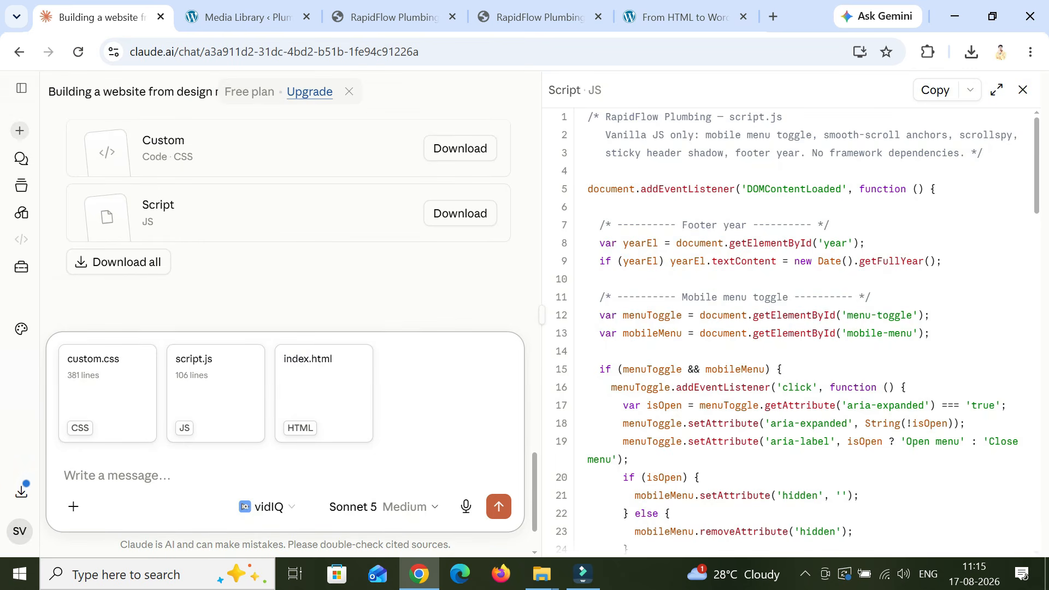
{"action": "type", "text": "Please convert the attached HTML, CSS, and JS website into a fully working Elementor template with respective additional CSS which we are supposed to paste into WordPress customizer. Make sure to use only the native Elementor elements to convert this website."}
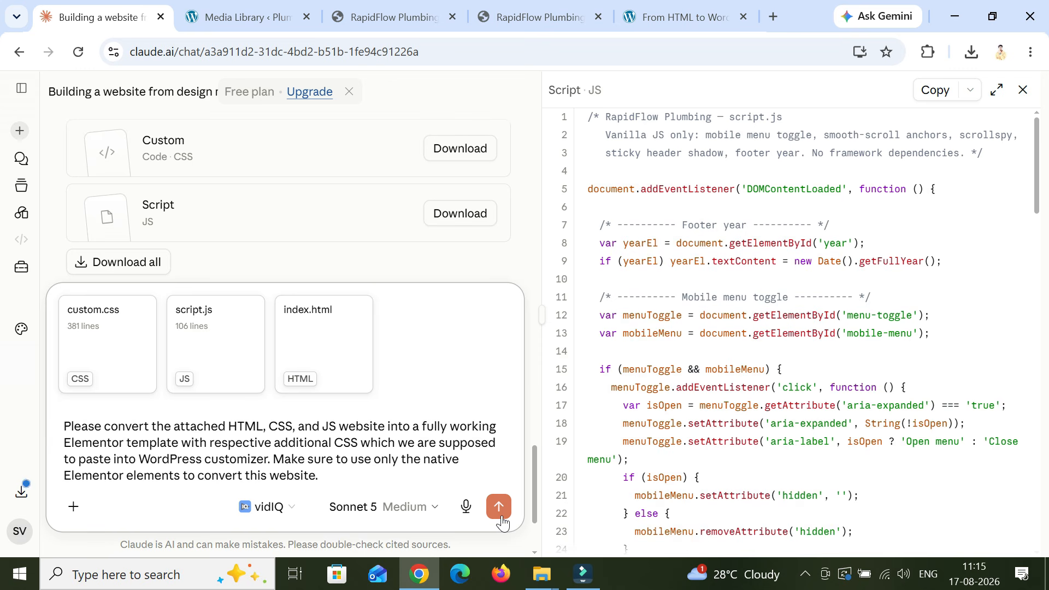
{"action": "left_click", "coordinate": [499, 508]}
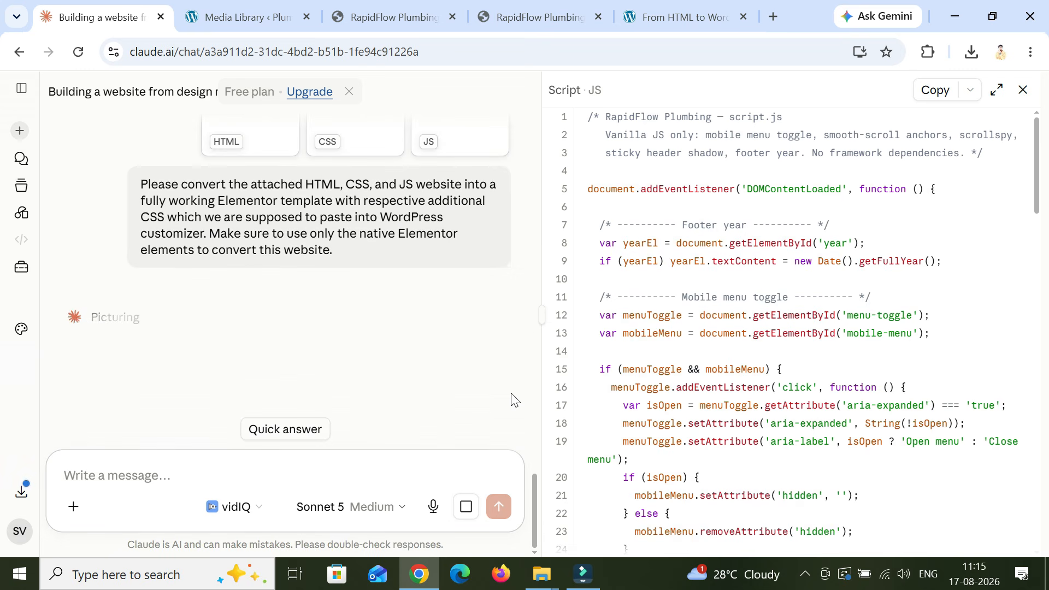
{"action": "left_click", "coordinate": [1022, 91]}
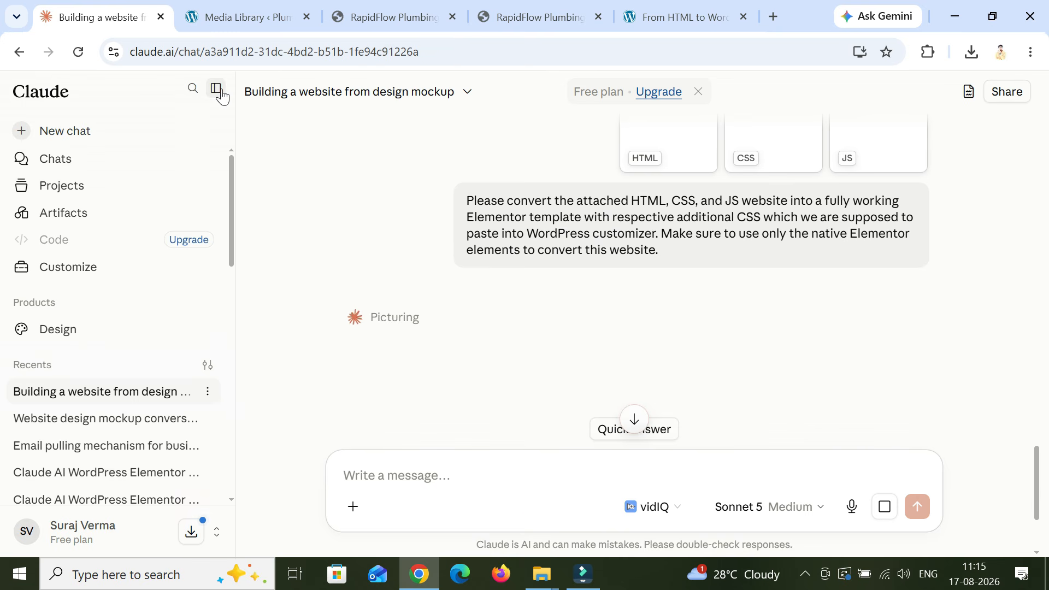
{"action": "left_click", "coordinate": [216, 88]}
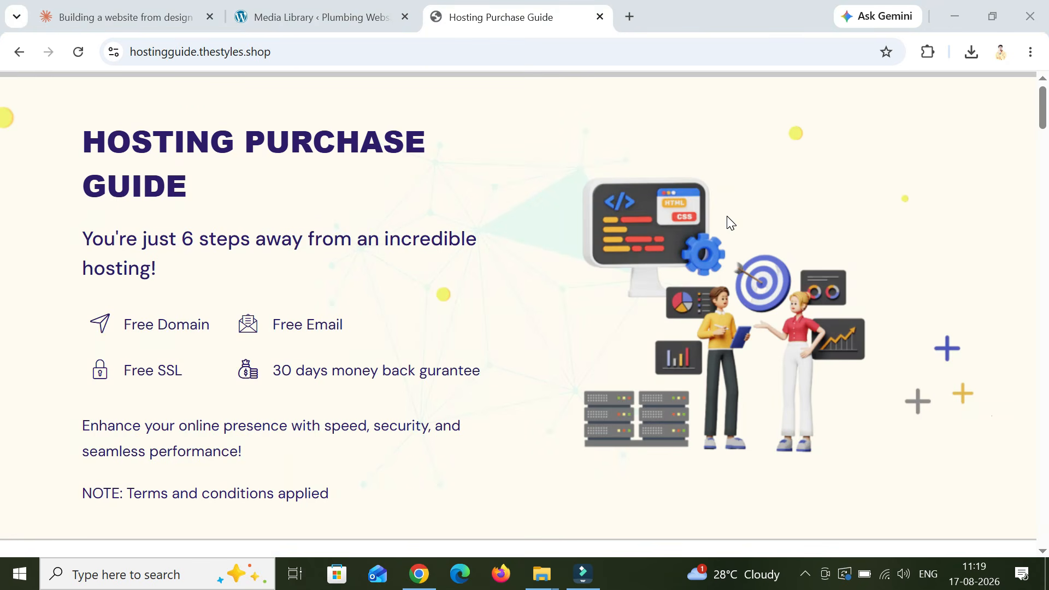
Step: Visit Hostinger through Step 1 of the Hosting Purchase Guide and show its web hosting plans
{"action": "scroll", "coordinate": [730, 223], "scroll_direction": "down", "scroll_amount": 3}
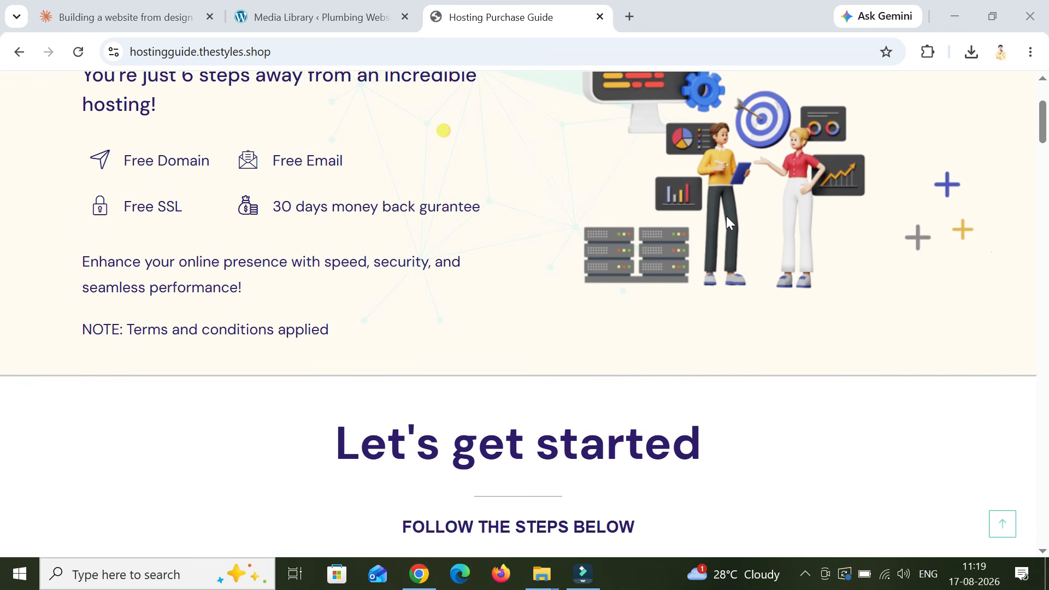
{"action": "scroll", "coordinate": [730, 223], "scroll_direction": "down", "scroll_amount": 6}
{"action": "scroll", "coordinate": [730, 223], "scroll_direction": "down", "scroll_amount": 3}
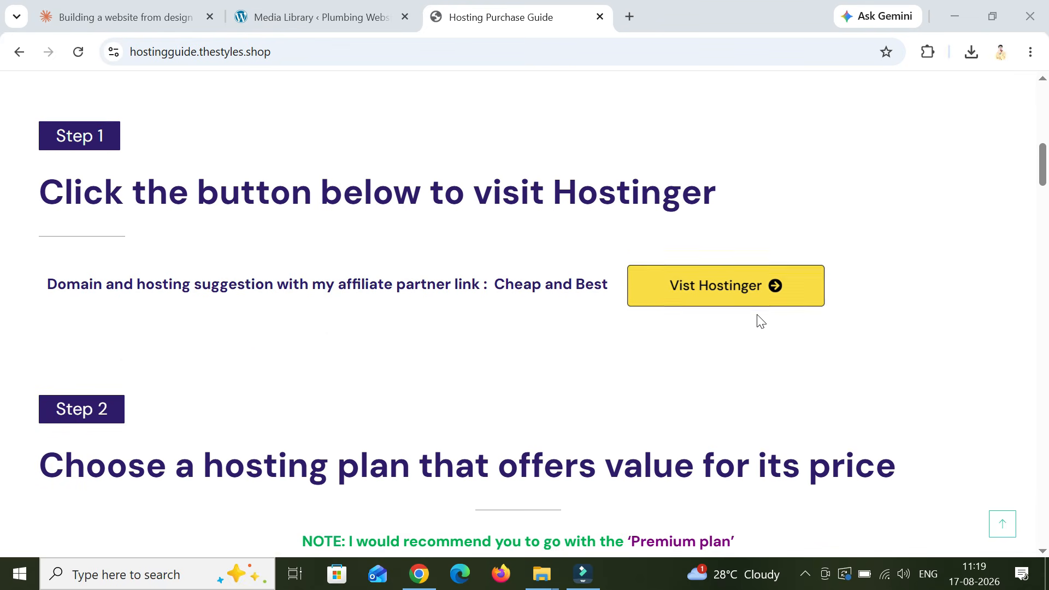
{"action": "left_click", "coordinate": [726, 283]}
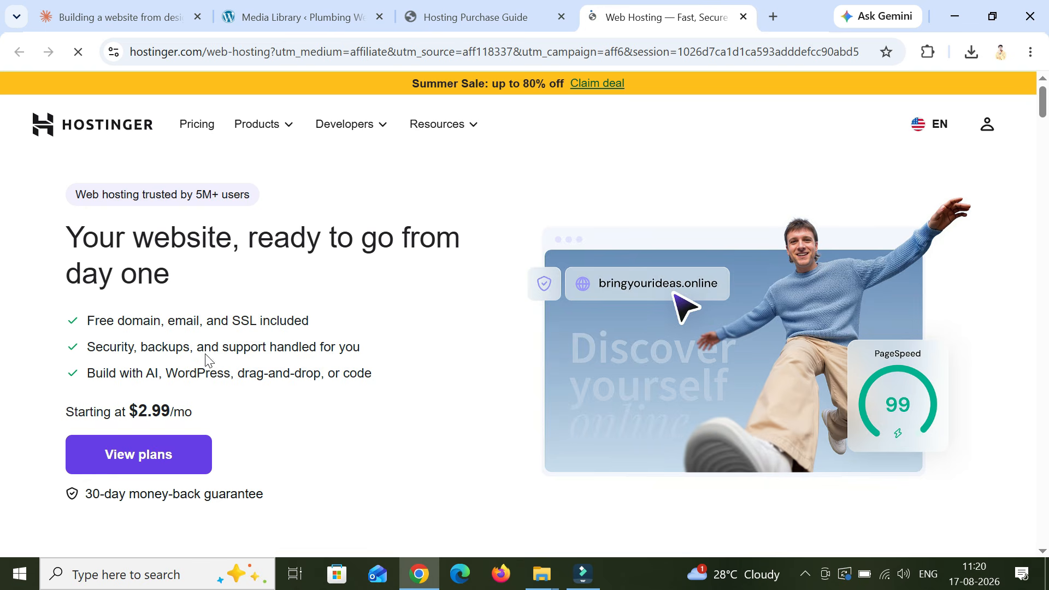
{"action": "scroll", "coordinate": [14, 350], "scroll_direction": "down", "scroll_amount": 1}
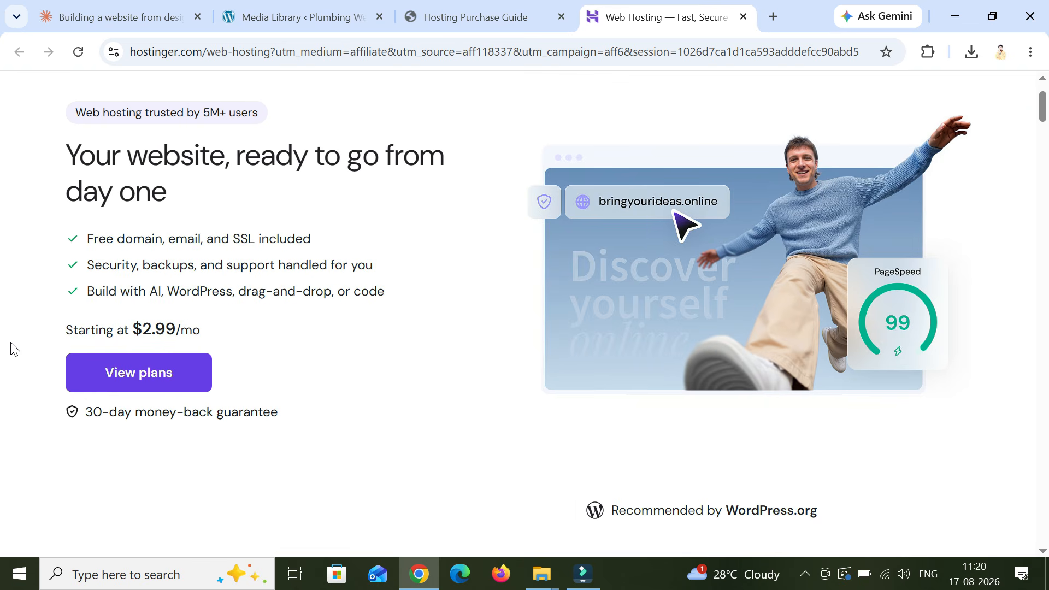
{"action": "left_click", "coordinate": [165, 375]}
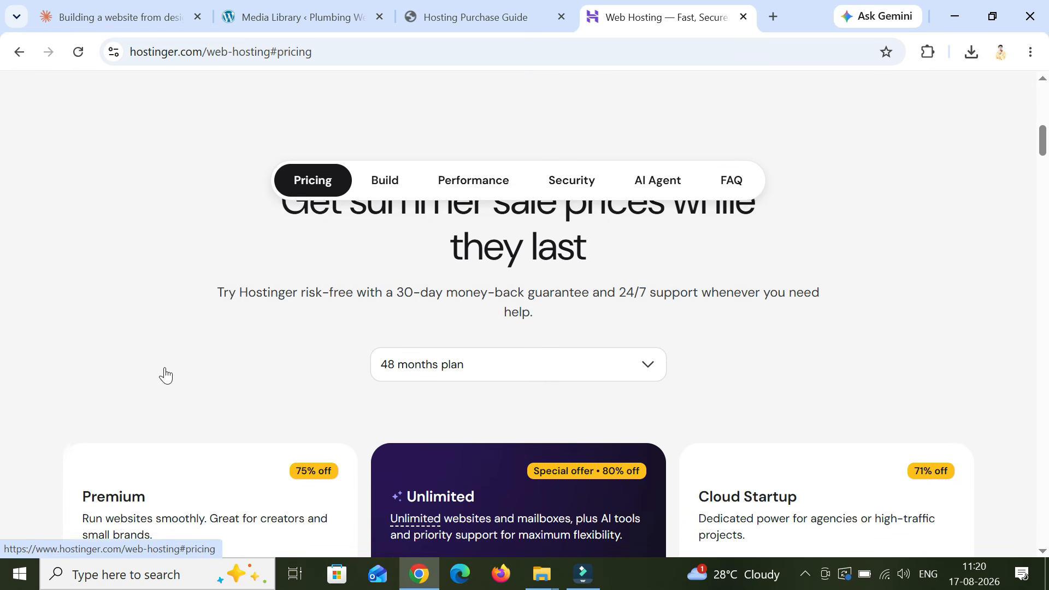
Step: Compare the prices and included features of the Premium, Business, Unlimited and Cloud Startup hosting plans
{"action": "scroll", "coordinate": [376, 316], "scroll_direction": "down", "scroll_amount": 2}
{"action": "scroll", "coordinate": [377, 316], "scroll_direction": "down", "scroll_amount": 2}
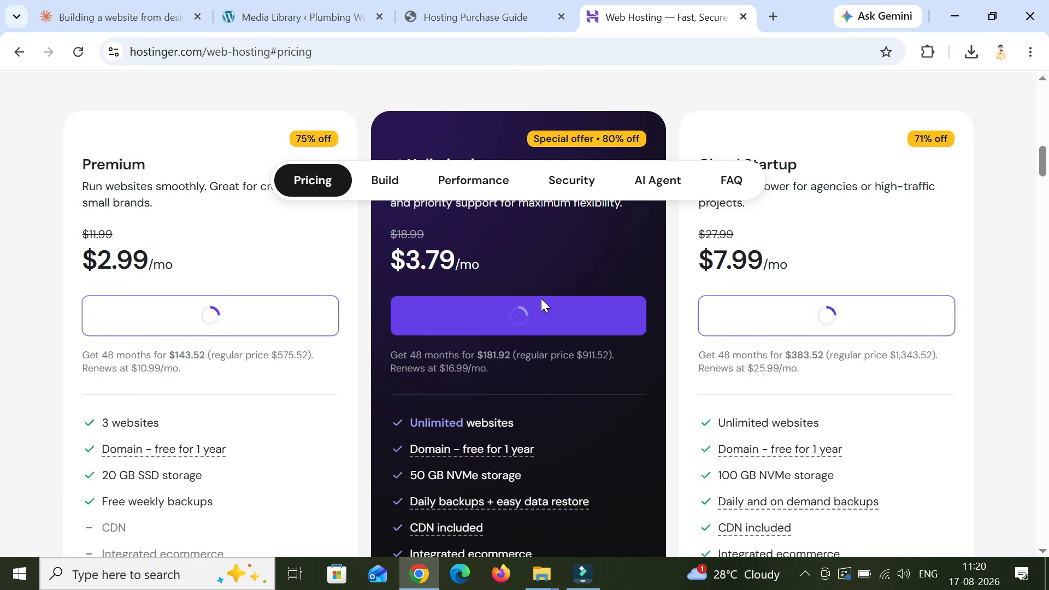
{"action": "scroll", "coordinate": [540, 299], "scroll_direction": "up", "scroll_amount": 1}
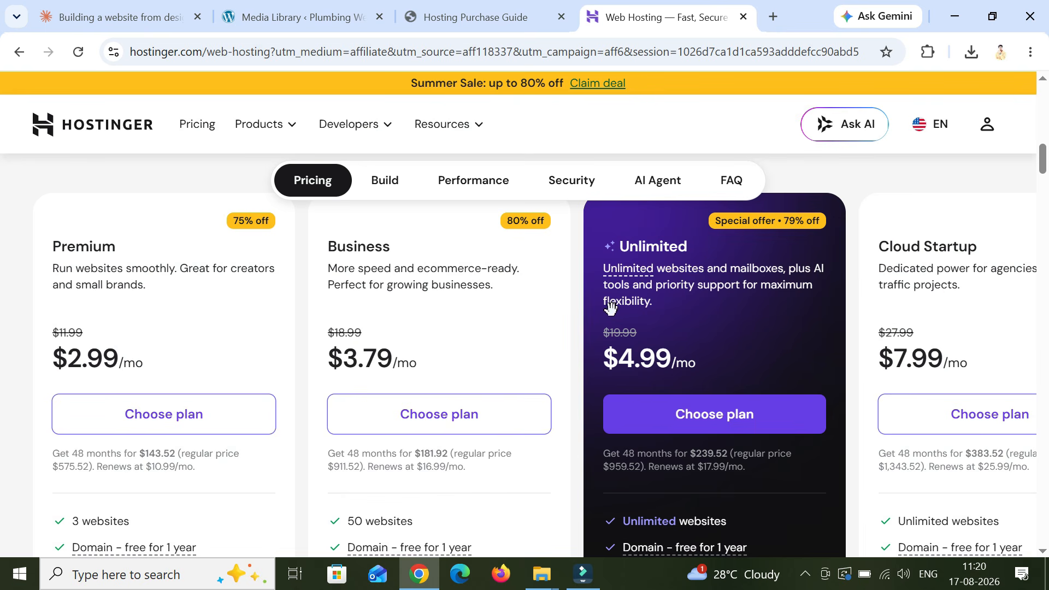
{"action": "scroll", "coordinate": [464, 275], "scroll_direction": "down", "scroll_amount": 3}
{"action": "scroll", "coordinate": [371, 283], "scroll_direction": "up", "scroll_amount": 2}
{"action": "scroll", "coordinate": [724, 301], "scroll_direction": "down", "scroll_amount": 5}
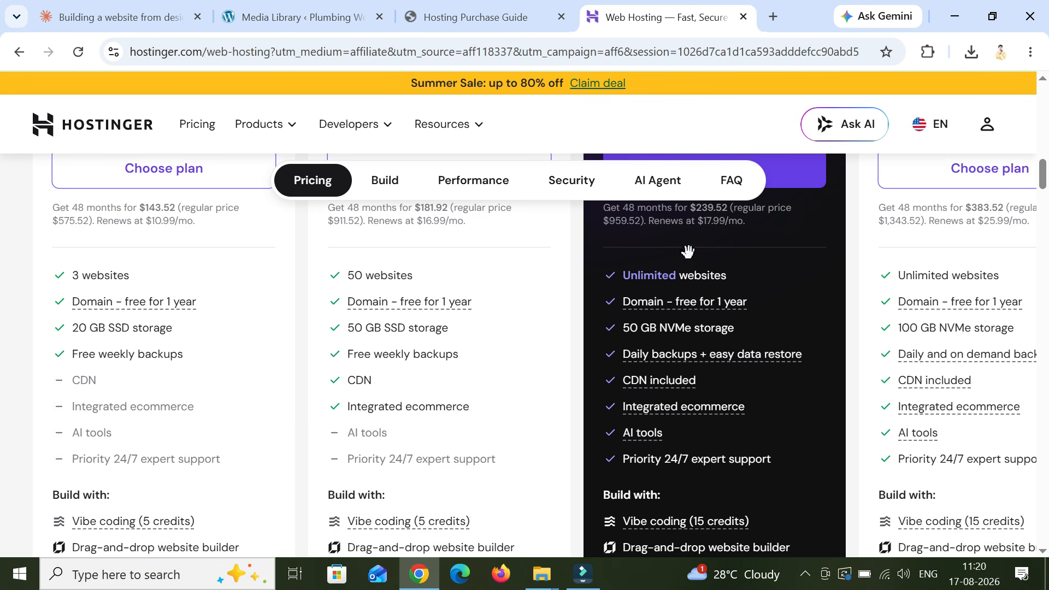
{"action": "scroll", "coordinate": [688, 251], "scroll_direction": "up", "scroll_amount": 5}
{"action": "scroll", "coordinate": [759, 301], "scroll_direction": "down", "scroll_amount": 5}
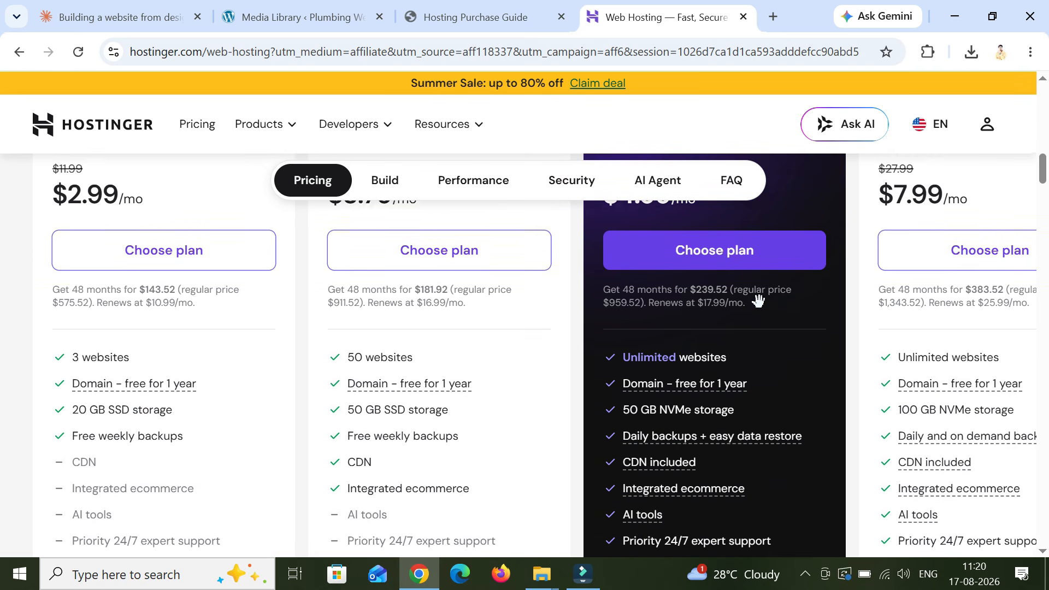
{"action": "scroll", "coordinate": [754, 300], "scroll_direction": "down", "scroll_amount": 2}
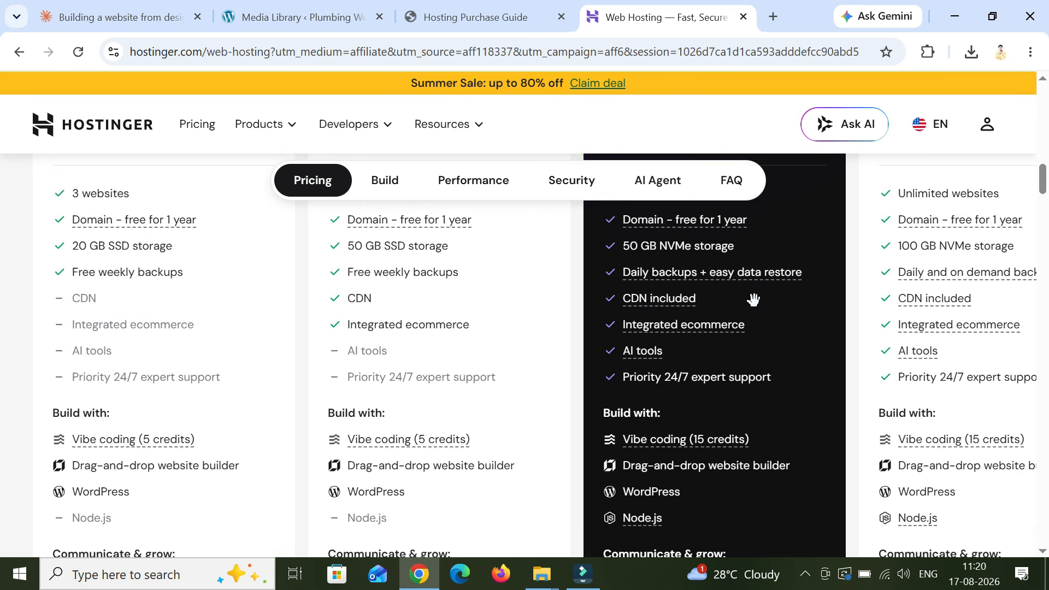
{"action": "mouse_move", "coordinate": [660, 302]}
{"action": "scroll", "coordinate": [511, 363], "scroll_direction": "up", "scroll_amount": 4}
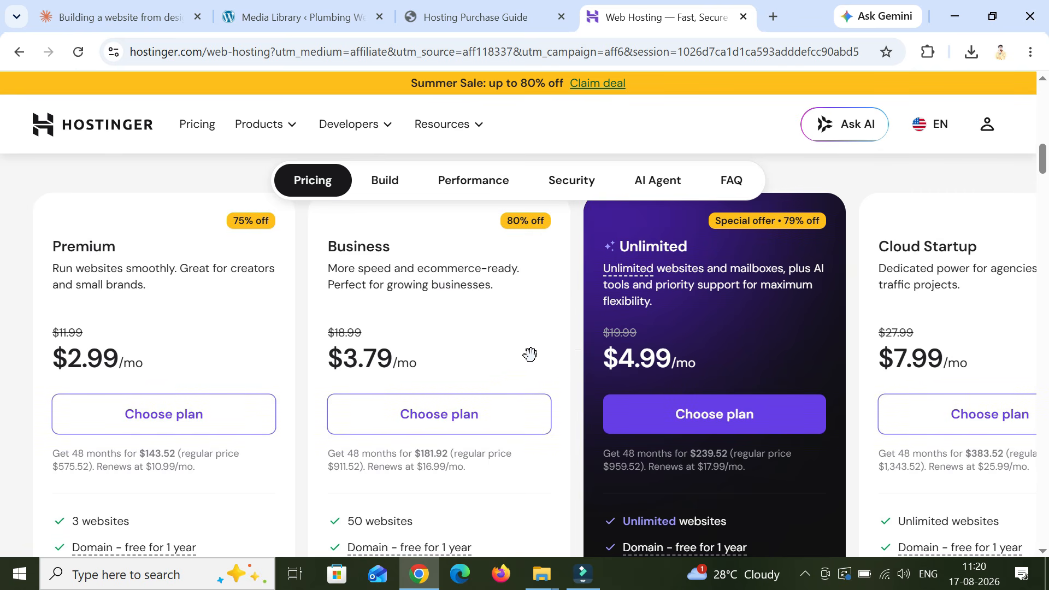
Step: Choose the Unlimited hosting plan and view its cart with the order summary
{"action": "scroll", "coordinate": [591, 339], "scroll_direction": "down", "scroll_amount": 1}
{"action": "left_click", "coordinate": [686, 339]}
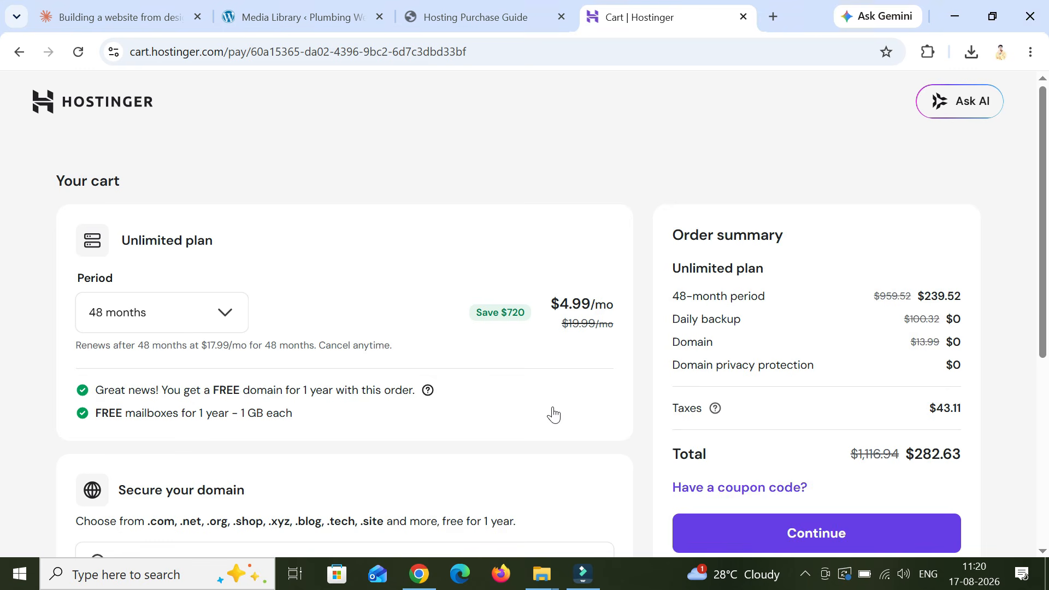
{"action": "scroll", "coordinate": [428, 241], "scroll_direction": "down", "scroll_amount": 2}
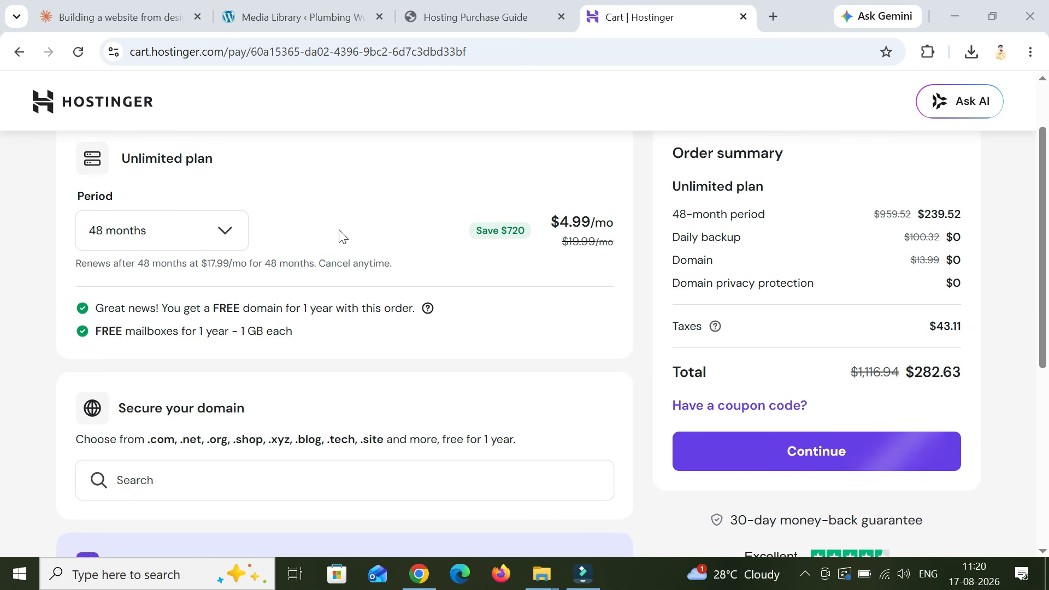
Step: Switch the Unlimited plan's billing period to 12 months, check the free domain offer, and return the period to 48 months
{"action": "left_click", "coordinate": [175, 230]}
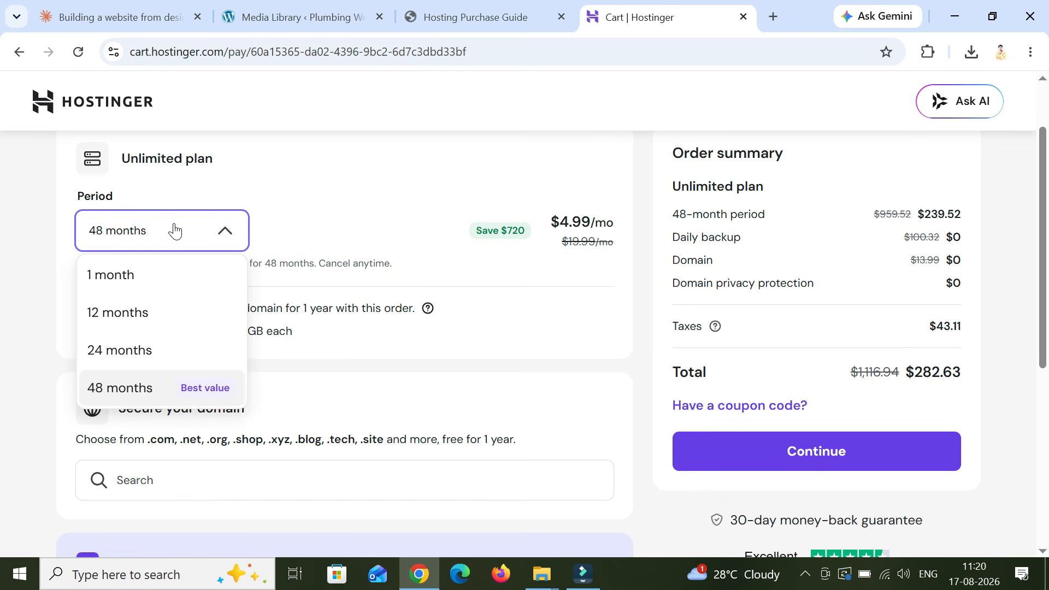
{"action": "left_click", "coordinate": [151, 318]}
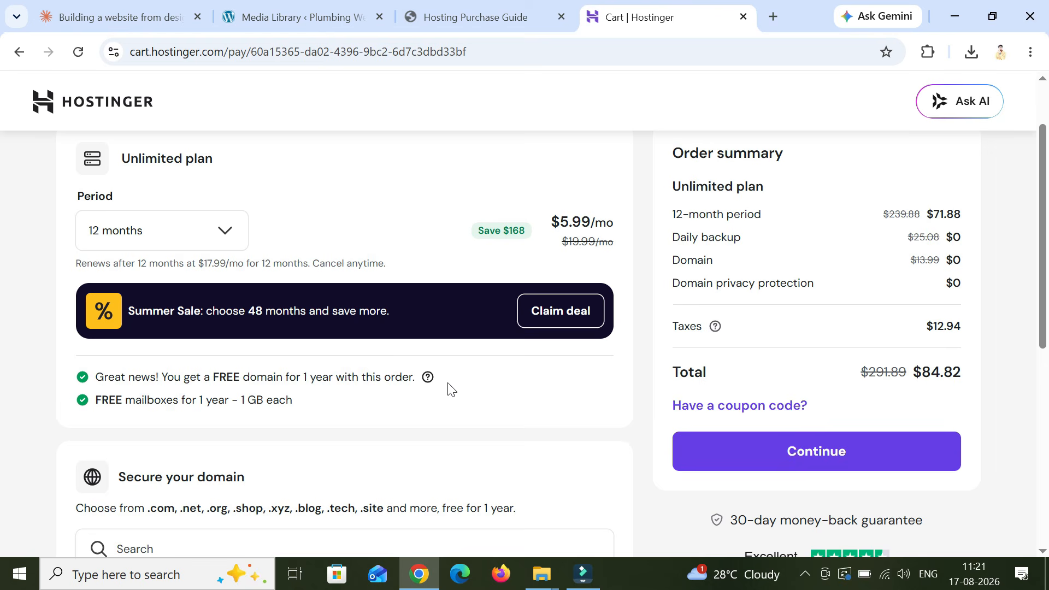
{"action": "left_click_drag", "start_coordinate": [416, 379], "coordinate": [149, 377]}
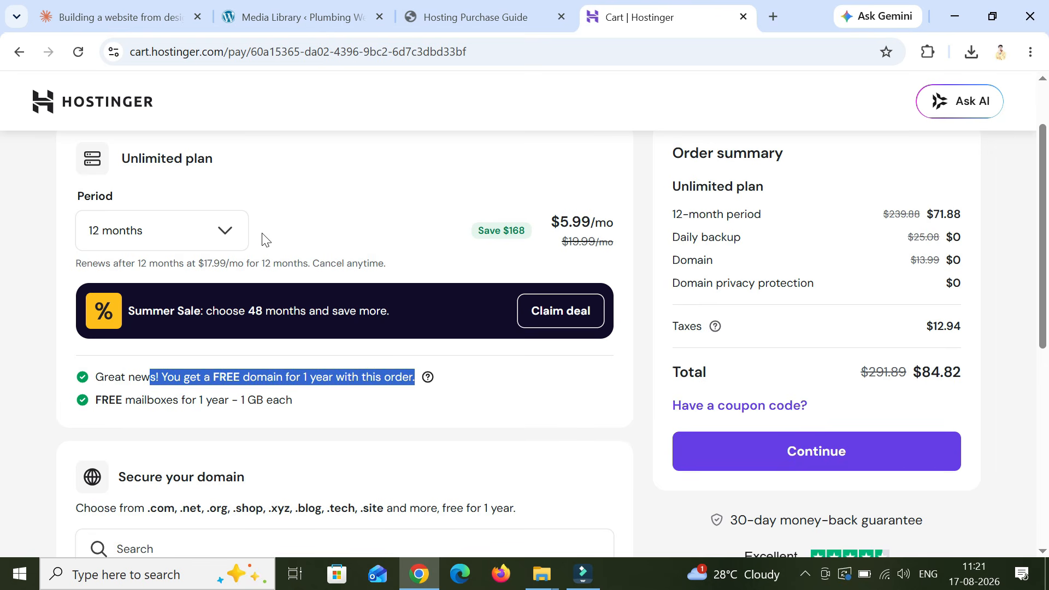
{"action": "left_click", "coordinate": [233, 237]}
{"action": "left_click", "coordinate": [189, 387]}
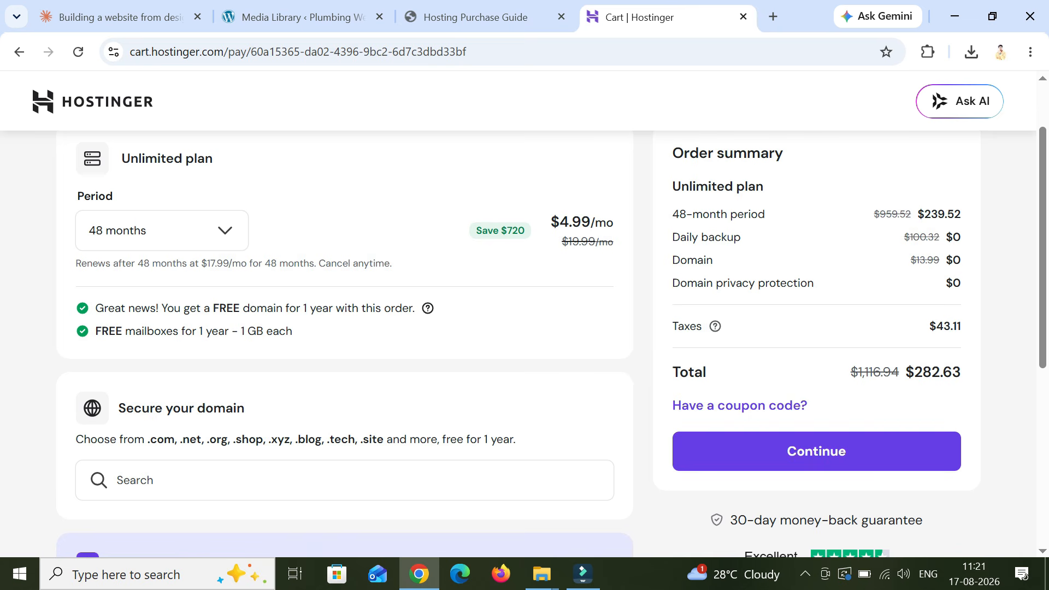
Step: Continue from the cart to the Hostinger registration page and examine its sign-up options and required fields
{"action": "scroll", "coordinate": [946, 258], "scroll_direction": "down", "scroll_amount": 3}
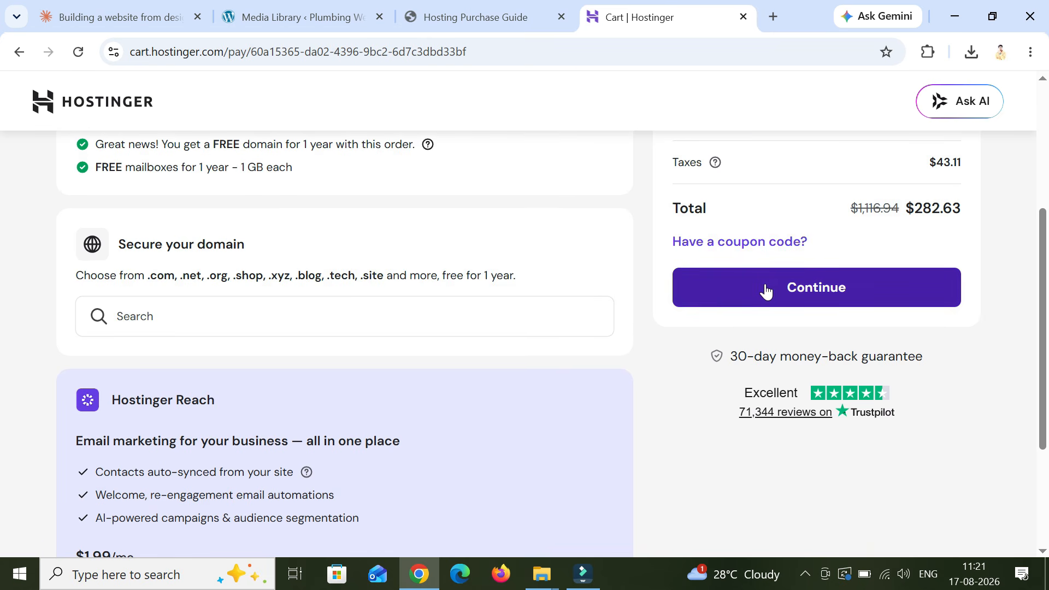
{"action": "left_click", "coordinate": [766, 291]}
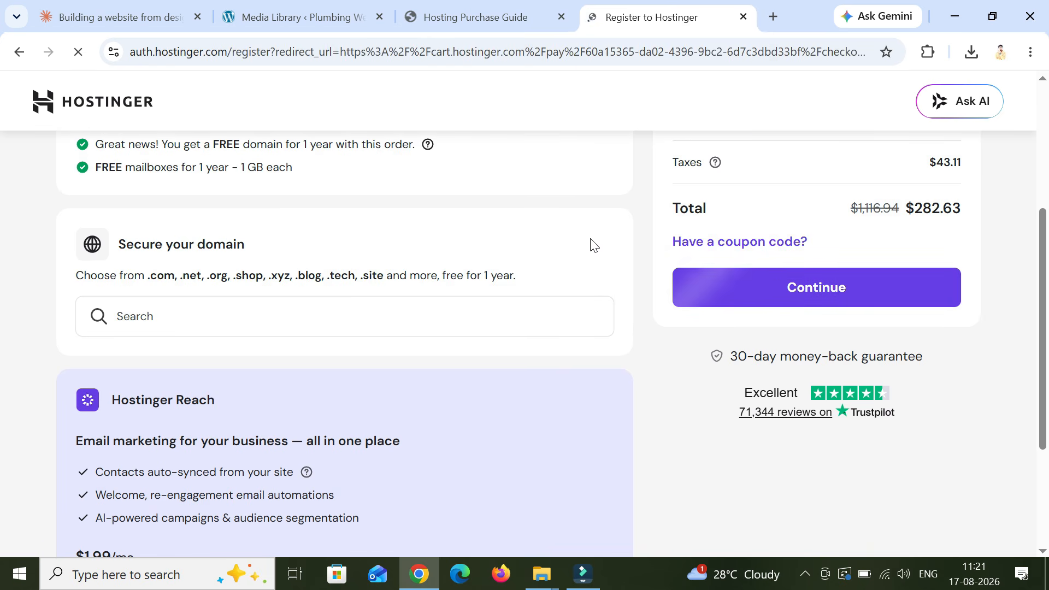
{"action": "scroll", "coordinate": [597, 205], "scroll_direction": "down", "scroll_amount": 1}
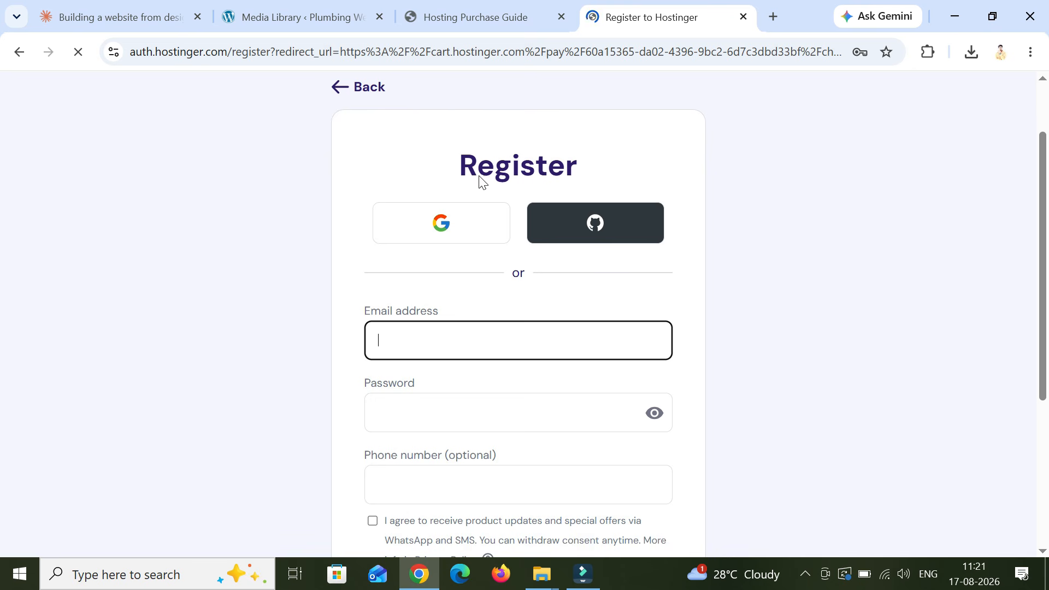
{"action": "scroll", "coordinate": [658, 196], "scroll_direction": "down", "scroll_amount": 3}
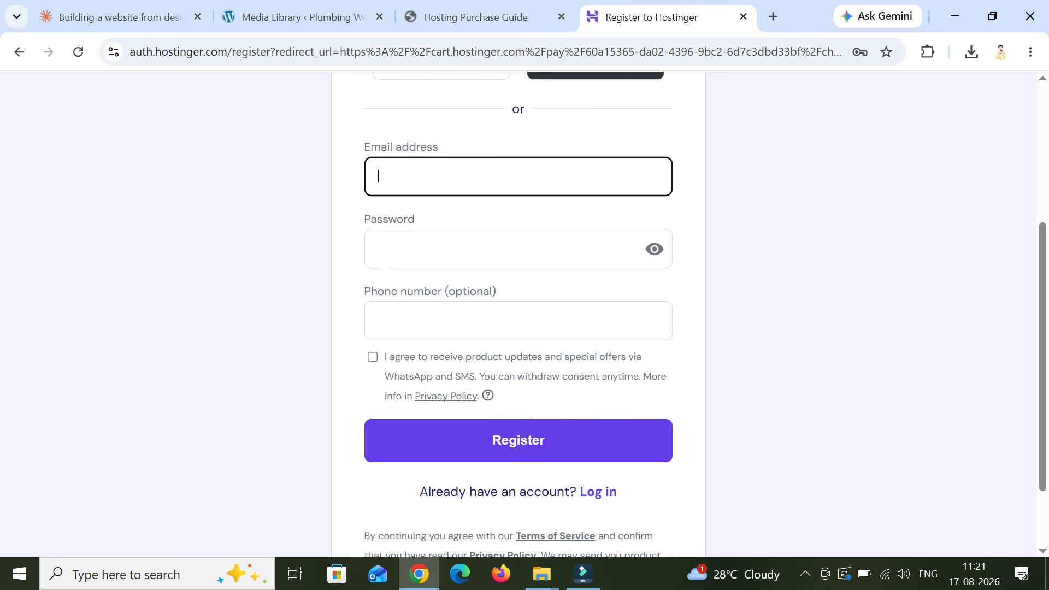
{"action": "scroll", "coordinate": [569, 377], "scroll_direction": "down", "scroll_amount": 2}
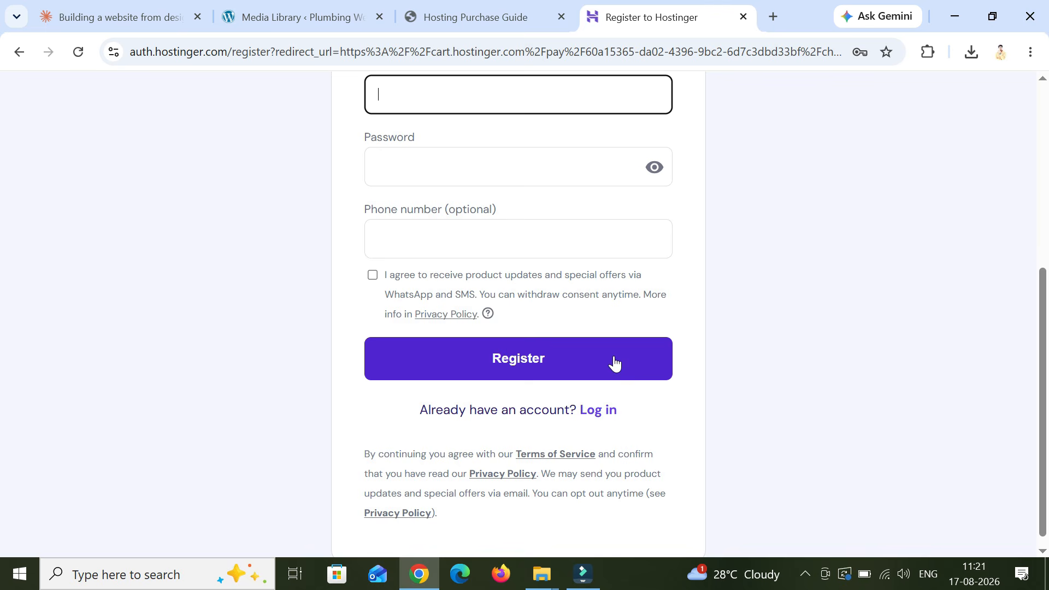
{"action": "scroll", "coordinate": [615, 363], "scroll_direction": "up", "scroll_amount": 3}
{"action": "scroll", "coordinate": [683, 357], "scroll_direction": "down", "scroll_amount": 2}
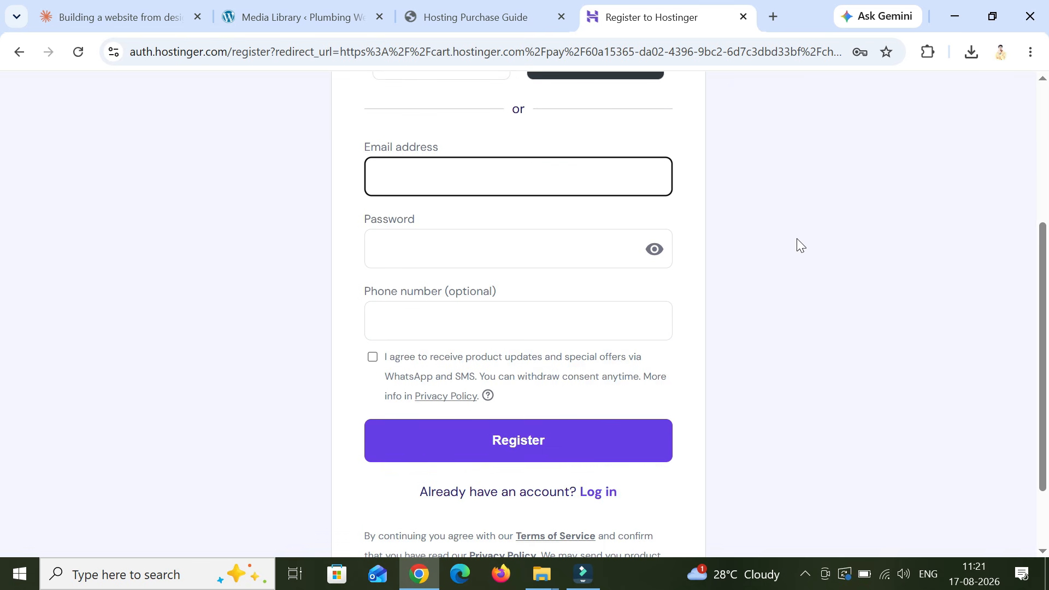
{"action": "scroll", "coordinate": [797, 239], "scroll_direction": "up", "scroll_amount": 3}
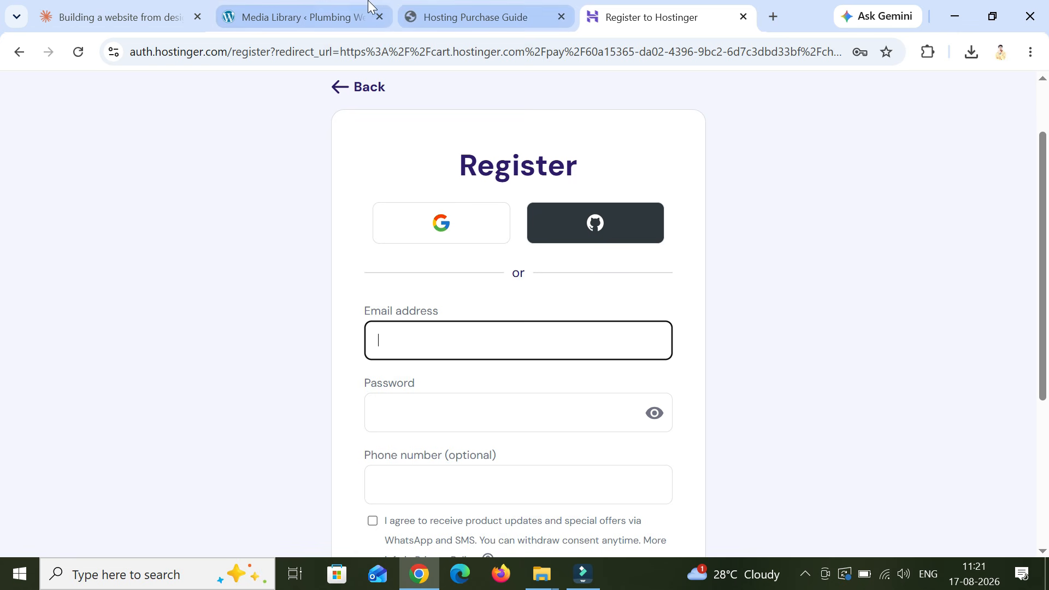
Step: Switch to the Plumbing Website's WordPress admin and show its installed themes
{"action": "left_click", "coordinate": [316, 12]}
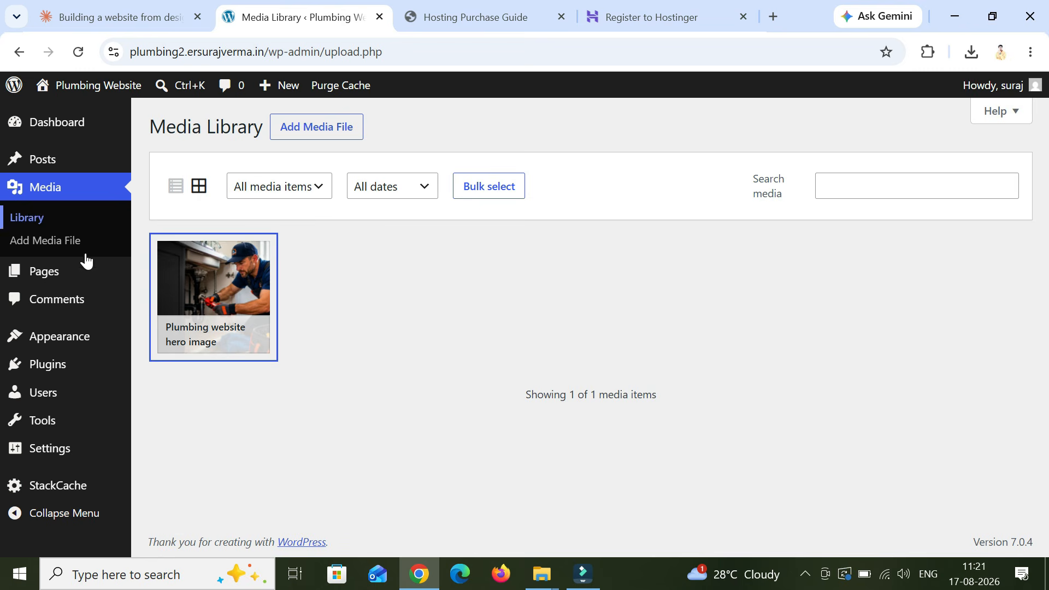
{"action": "mouse_move", "coordinate": [89, 127]}
{"action": "left_click", "coordinate": [159, 127]}
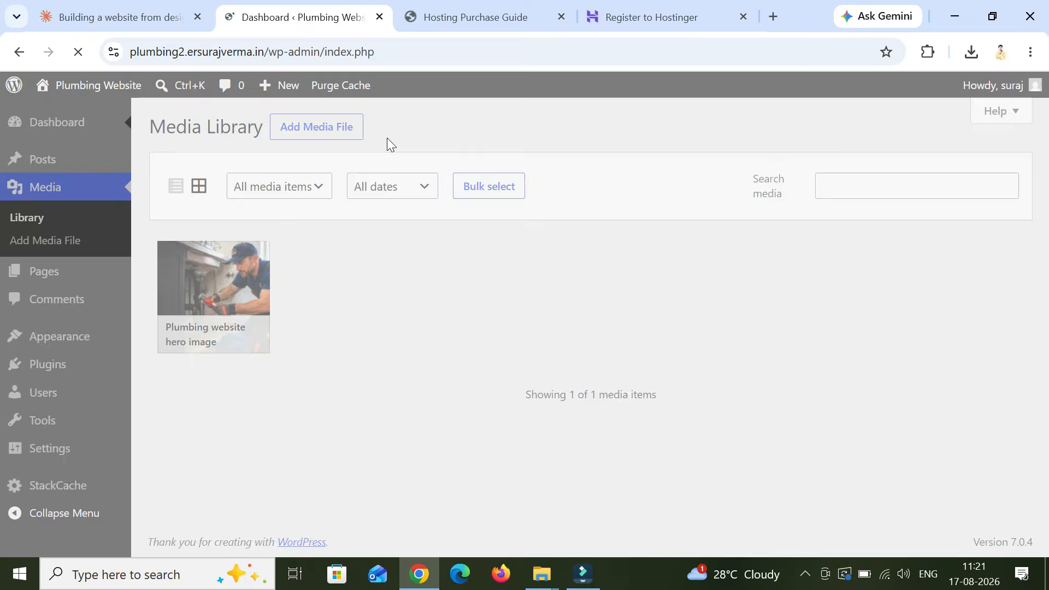
{"action": "mouse_move", "coordinate": [107, 346]}
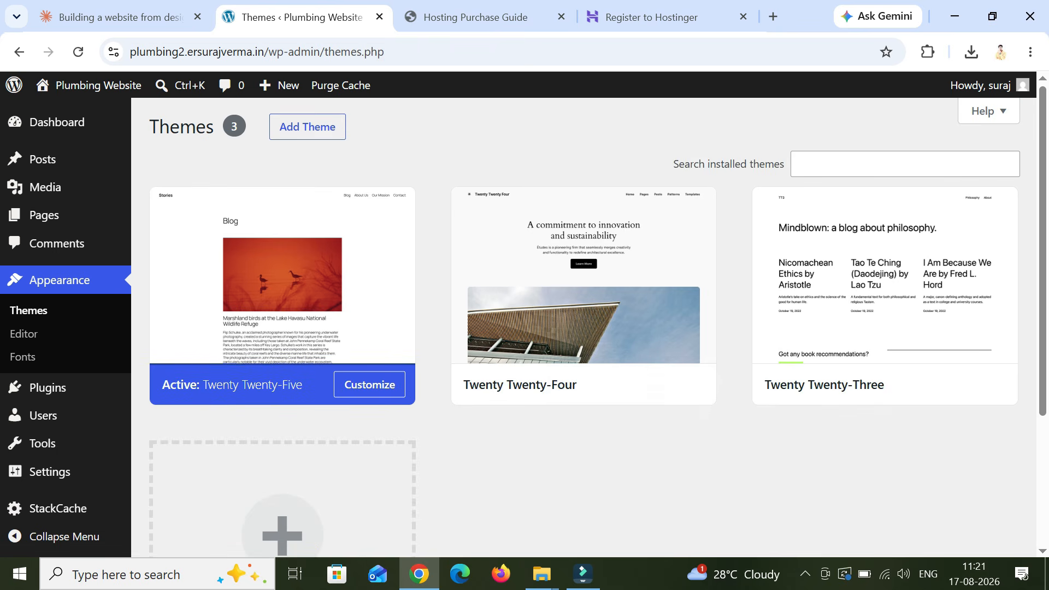
Step: Search the theme directory for "astra", then install and activate the Astra theme
{"action": "left_click", "coordinate": [339, 130]}
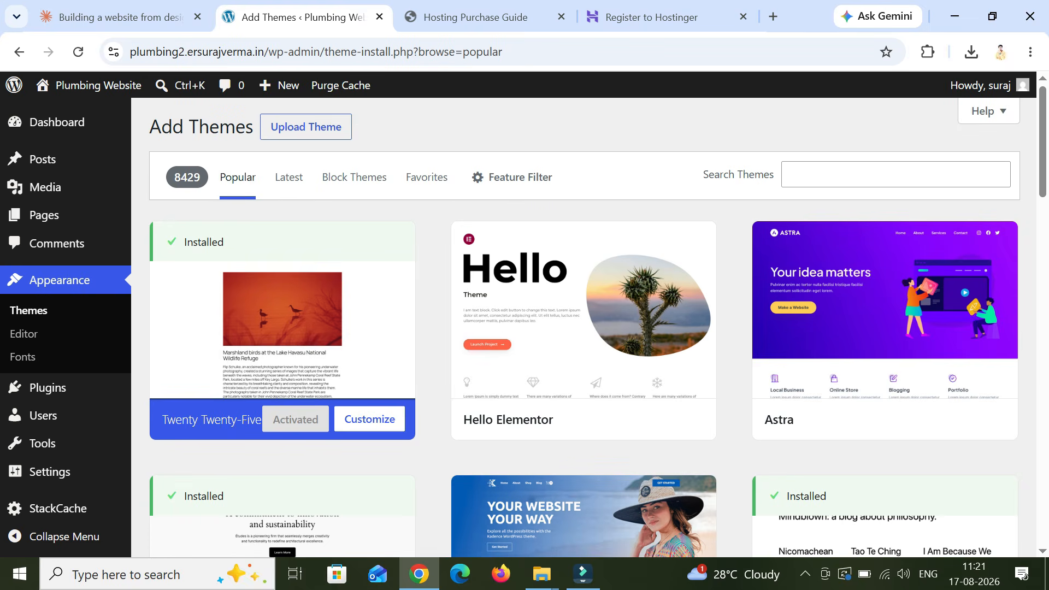
{"action": "scroll", "coordinate": [874, 267], "scroll_direction": "down", "scroll_amount": 1}
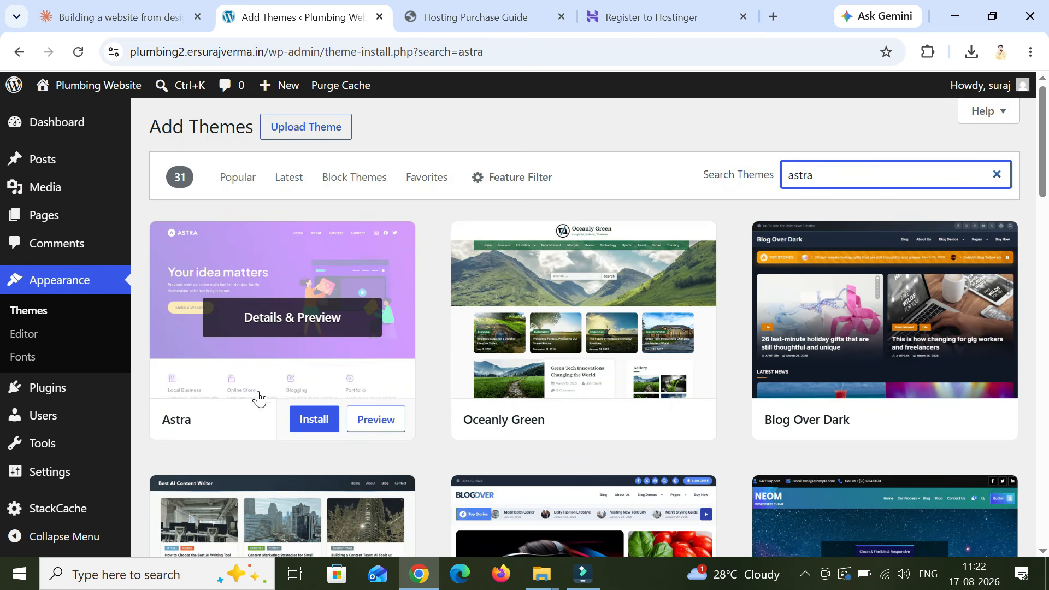
{"action": "left_click", "coordinate": [317, 420]}
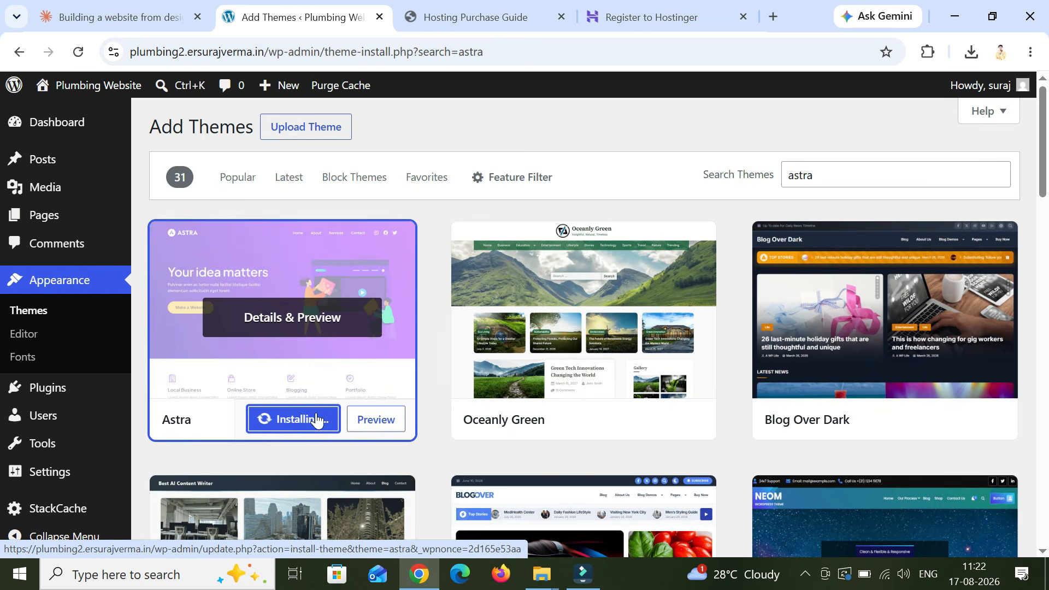
{"action": "left_click", "coordinate": [288, 418]}
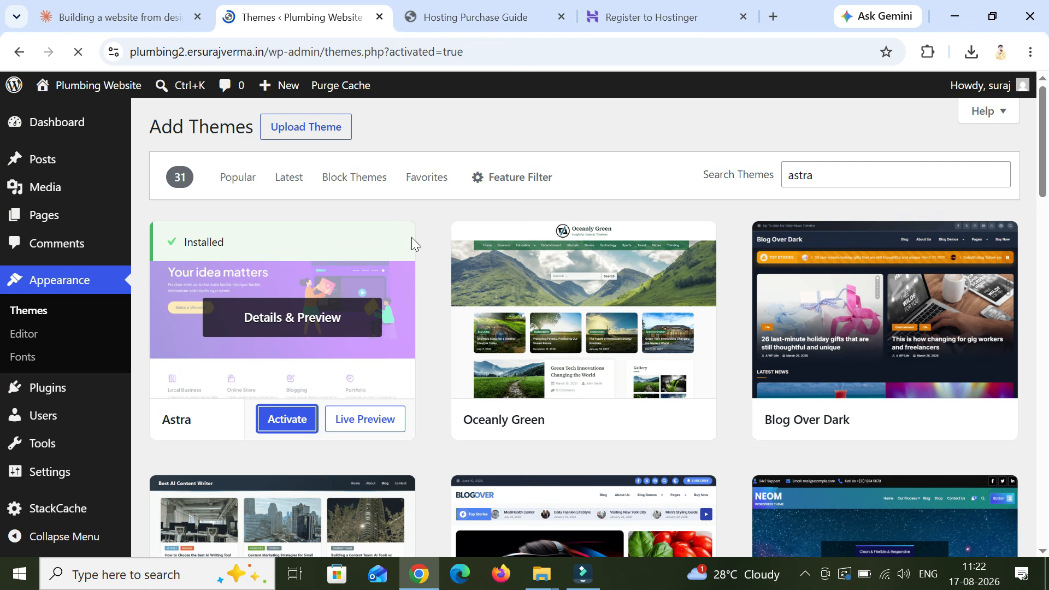
Step: Open the page for adding plugins and search it for "elementor"
{"action": "scroll", "coordinate": [407, 270], "scroll_direction": "down", "scroll_amount": 7}
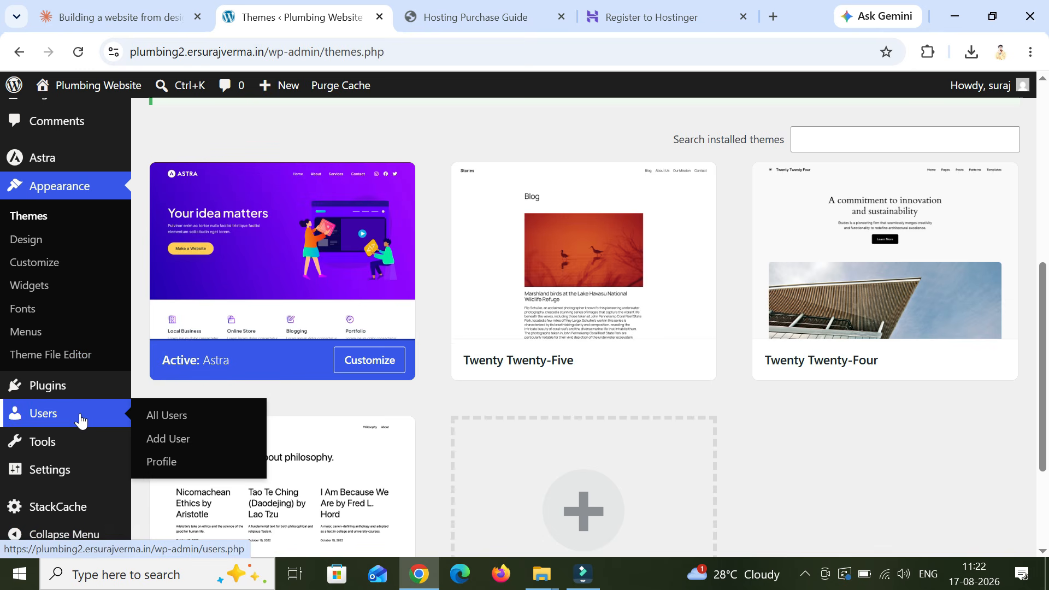
{"action": "mouse_move", "coordinate": [82, 390]}
{"action": "left_click", "coordinate": [151, 414]}
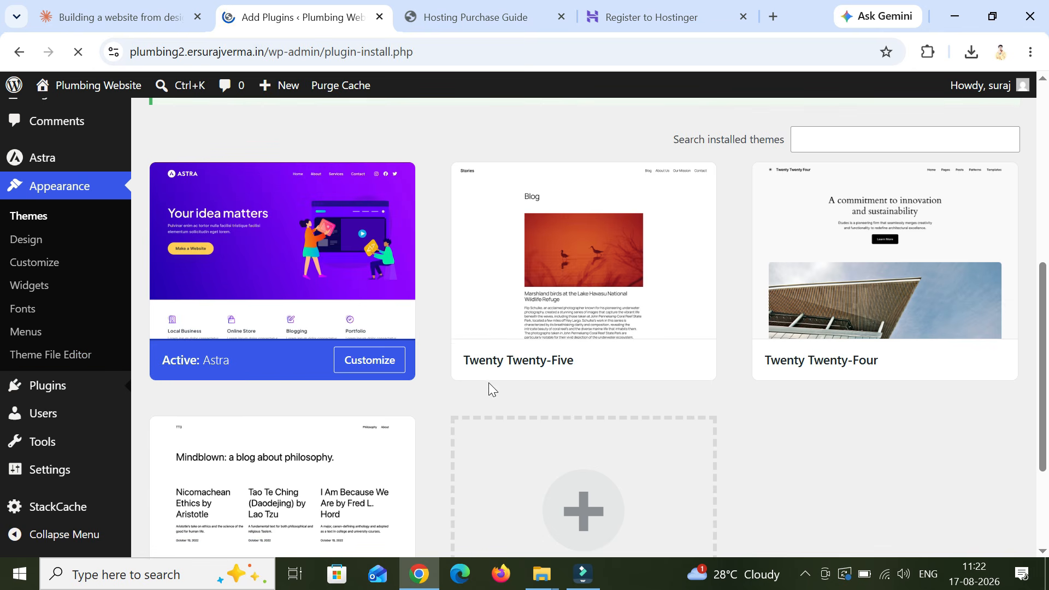
{"action": "scroll", "coordinate": [490, 383], "scroll_direction": "down", "scroll_amount": 5}
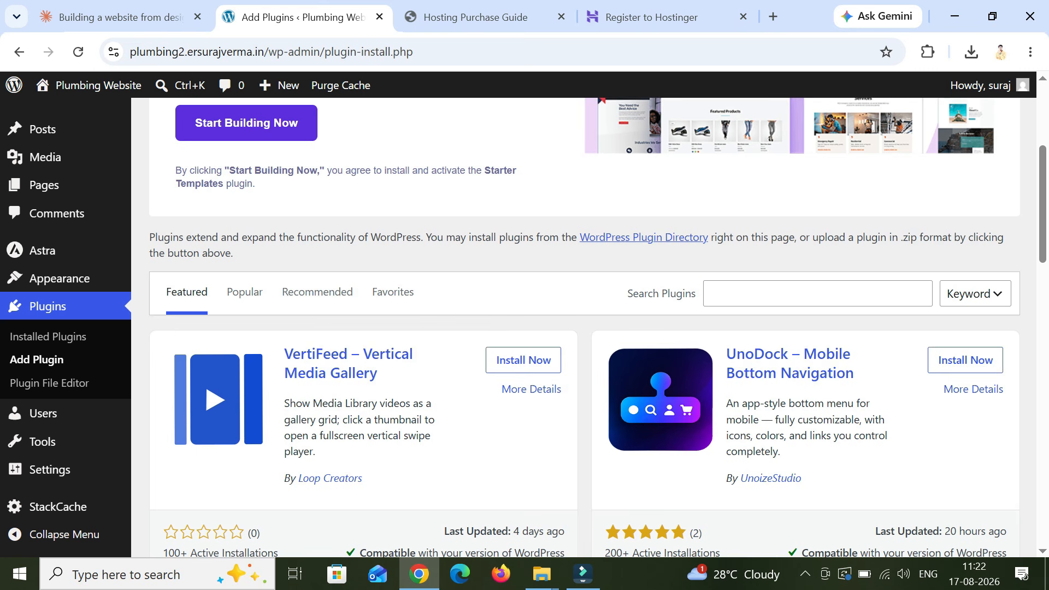
{"action": "left_click", "coordinate": [818, 293]}
{"action": "scroll", "coordinate": [847, 305], "scroll_direction": "down", "scroll_amount": 2}
{"action": "left_click", "coordinate": [848, 305]}
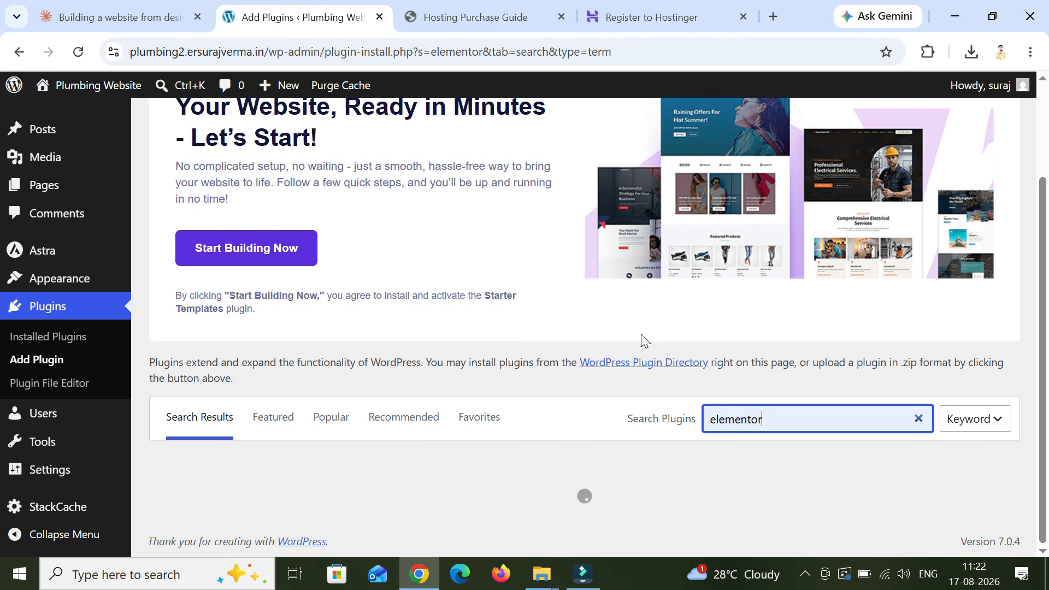
Step: Install and activate the Elementor Website Builder plugin
{"action": "left_click_drag", "start_coordinate": [679, 402], "coordinate": [670, 78]}
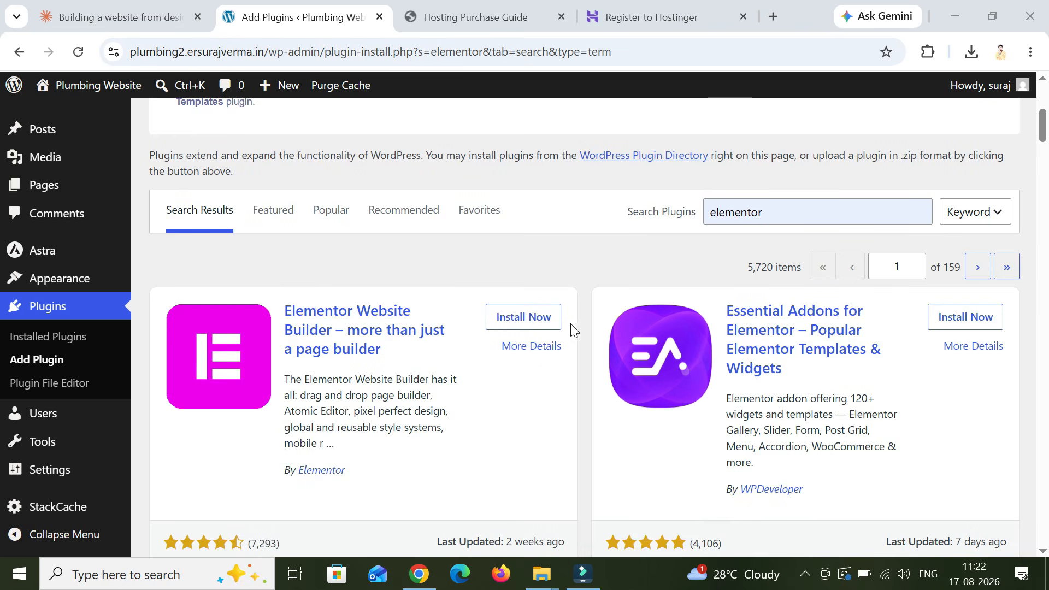
{"action": "left_click", "coordinate": [550, 324]}
{"action": "left_click", "coordinate": [550, 324]}
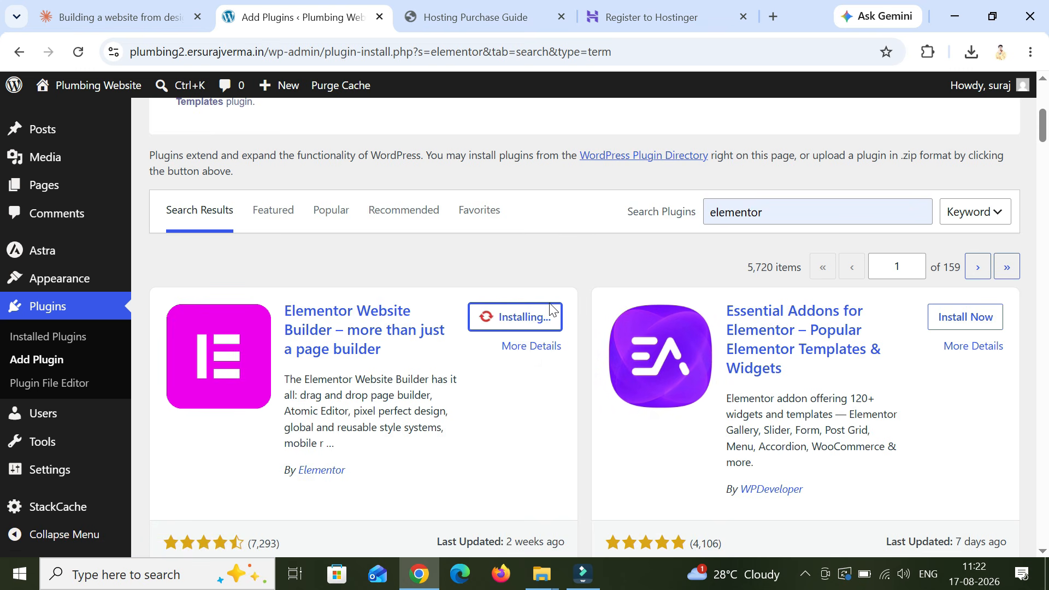
{"action": "left_click", "coordinate": [540, 317]}
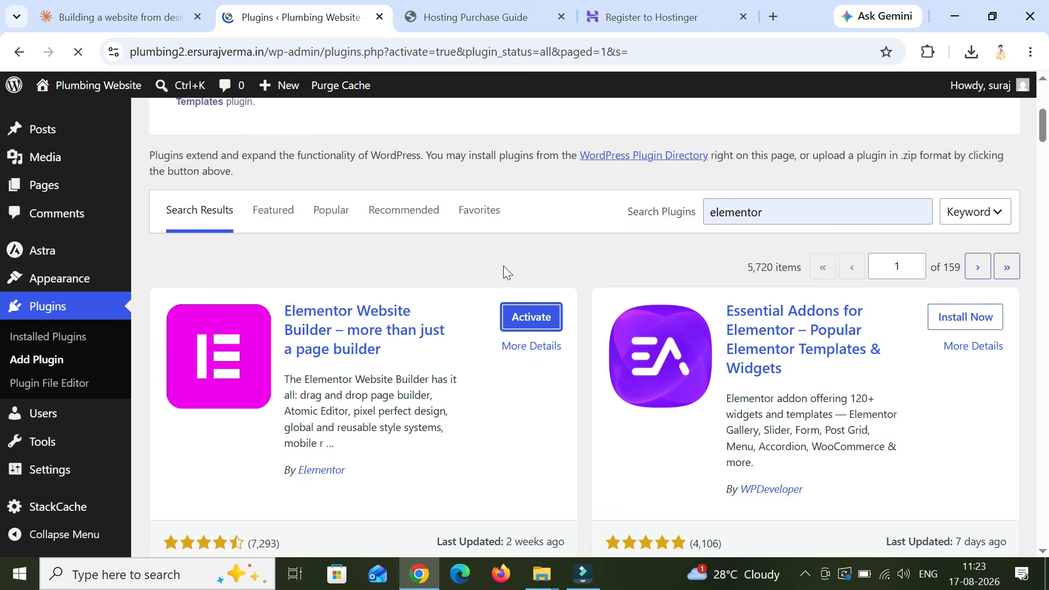
{"action": "scroll", "coordinate": [504, 266], "scroll_direction": "down", "scroll_amount": 4}
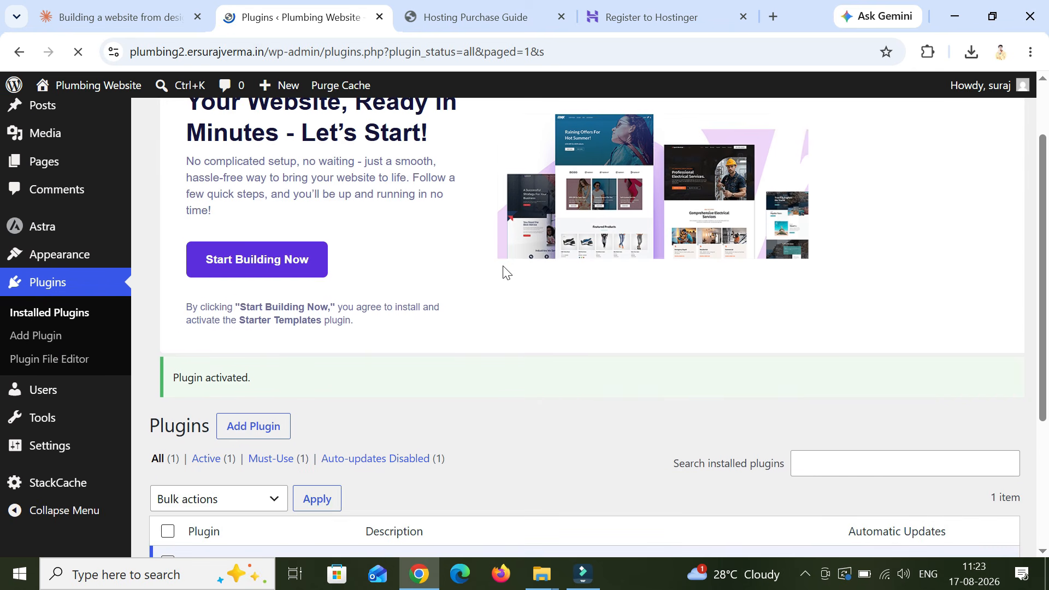
{"action": "scroll", "coordinate": [503, 272], "scroll_direction": "up", "scroll_amount": 3}
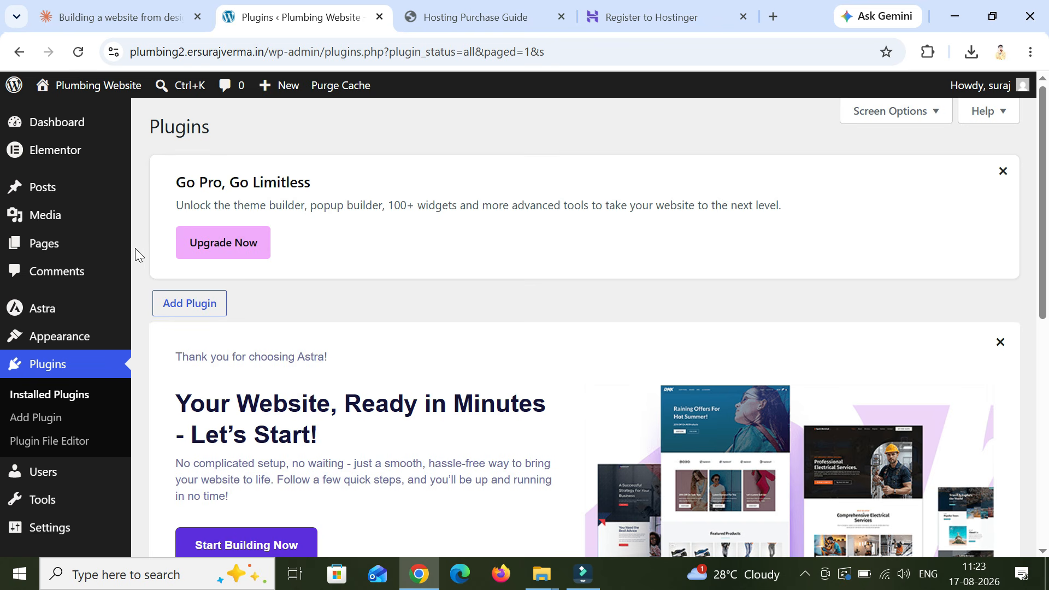
Step: Create a new page titled "Home" and publish it
{"action": "mouse_move", "coordinate": [114, 247]}
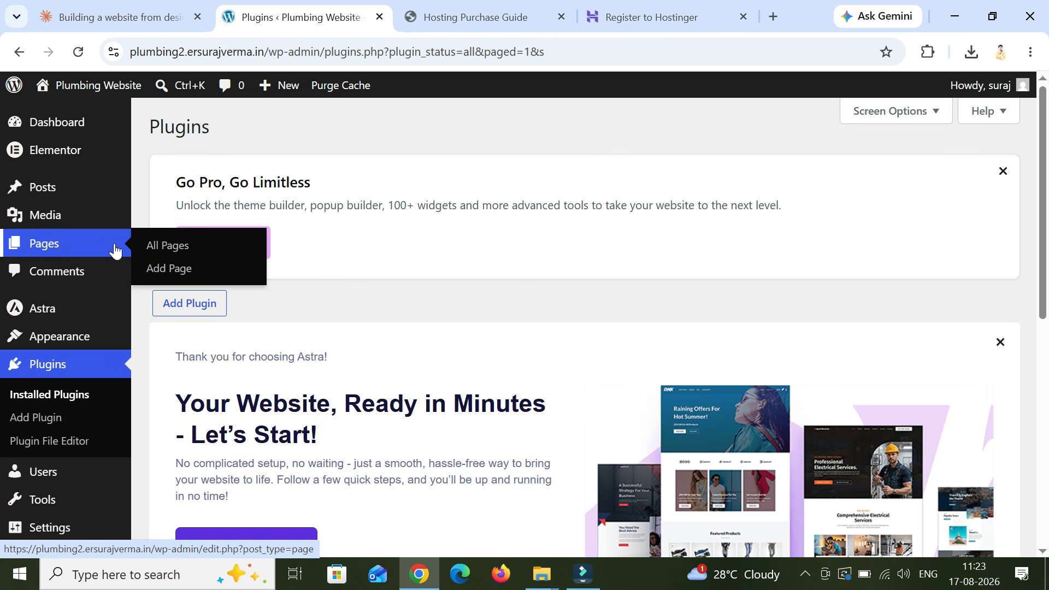
{"action": "left_click", "coordinate": [179, 275]}
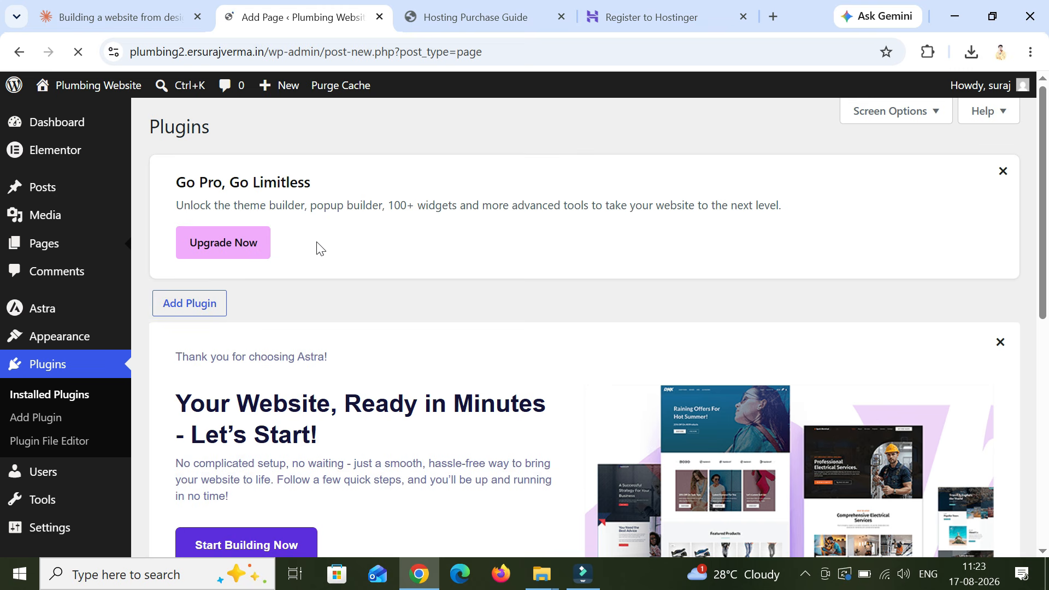
{"action": "type", "text": "Home"}
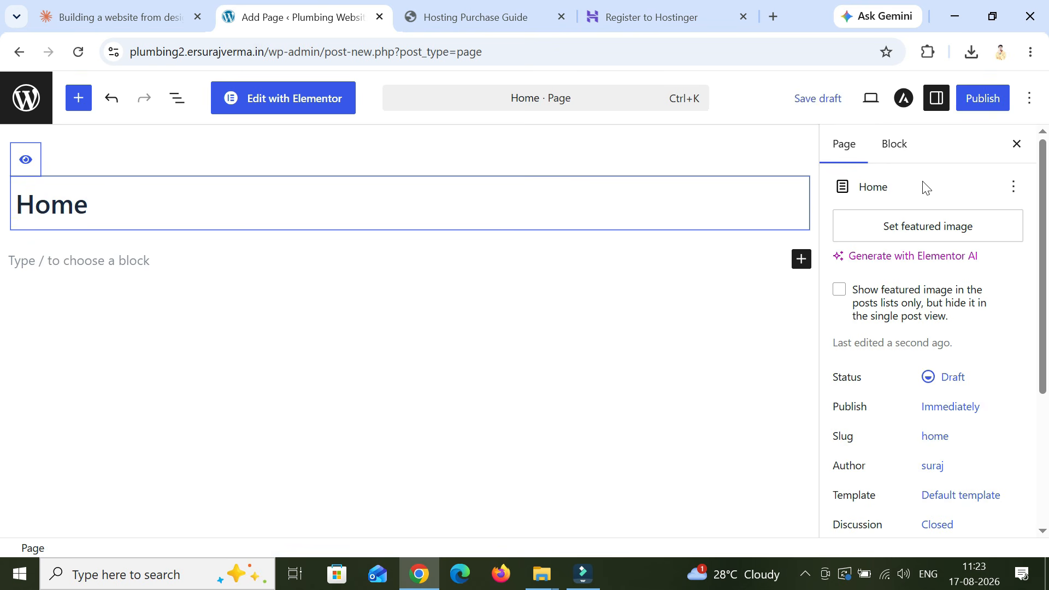
{"action": "left_click", "coordinate": [980, 104]}
{"action": "left_click", "coordinate": [986, 96]}
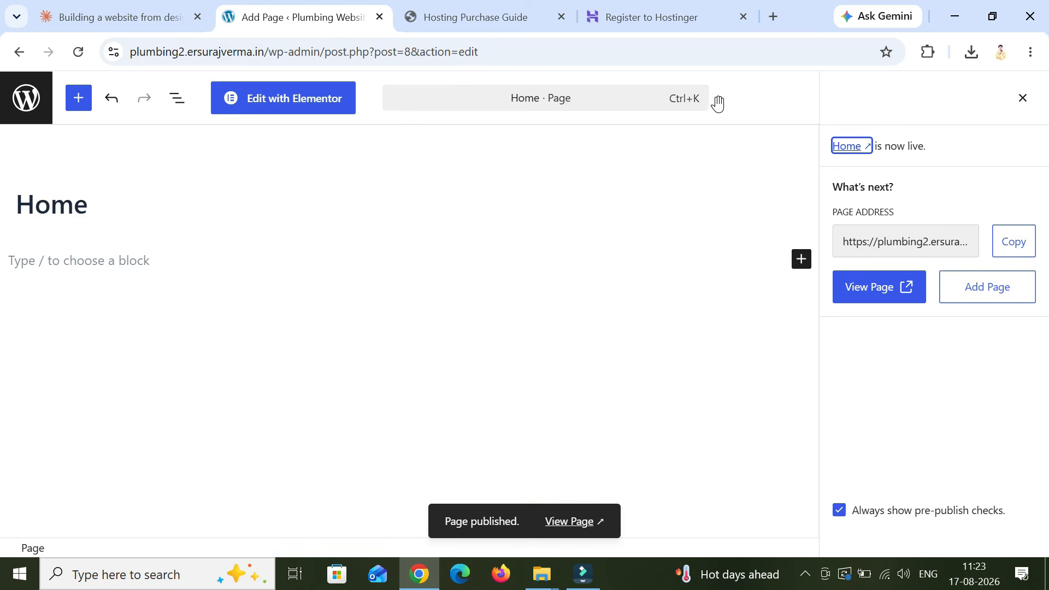
Step: Open the Home page in the Elementor editor, set its page layout to Elementor Canvas and publish it
{"action": "left_click", "coordinate": [313, 107]}
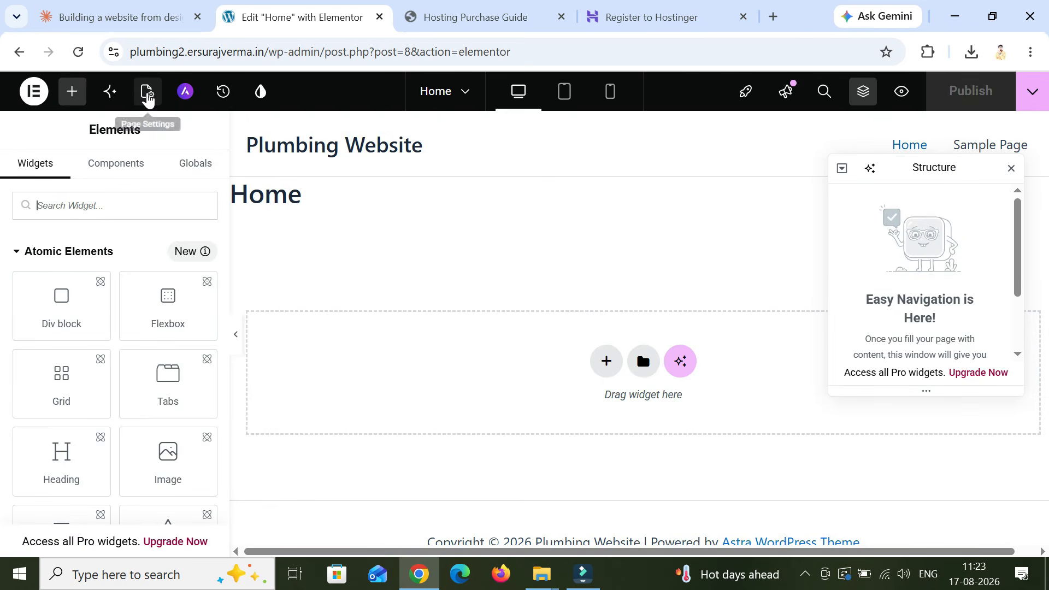
{"action": "left_click", "coordinate": [147, 99]}
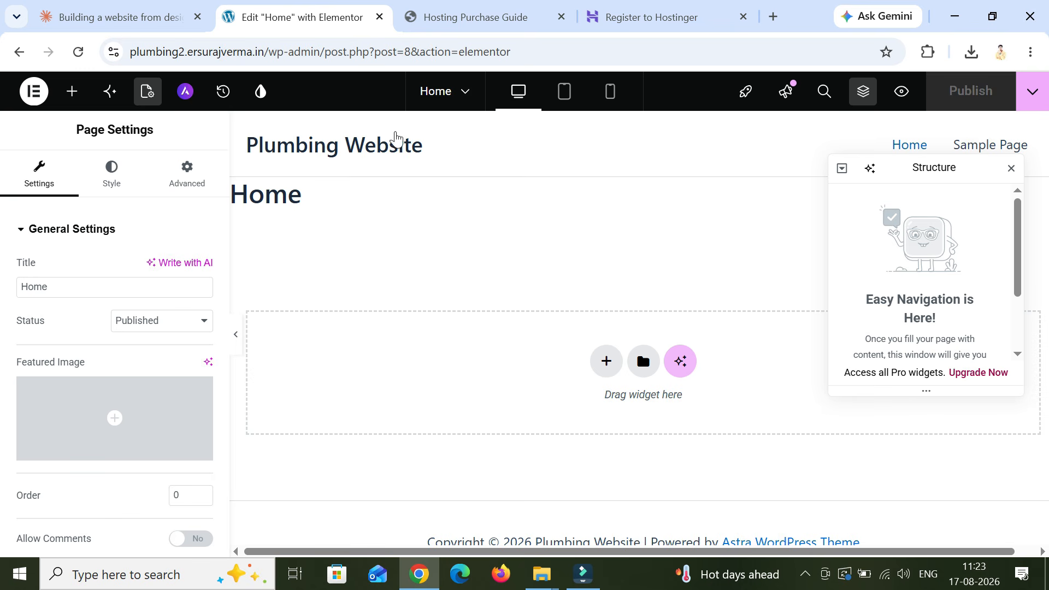
{"action": "scroll", "coordinate": [173, 260], "scroll_direction": "down", "scroll_amount": 5}
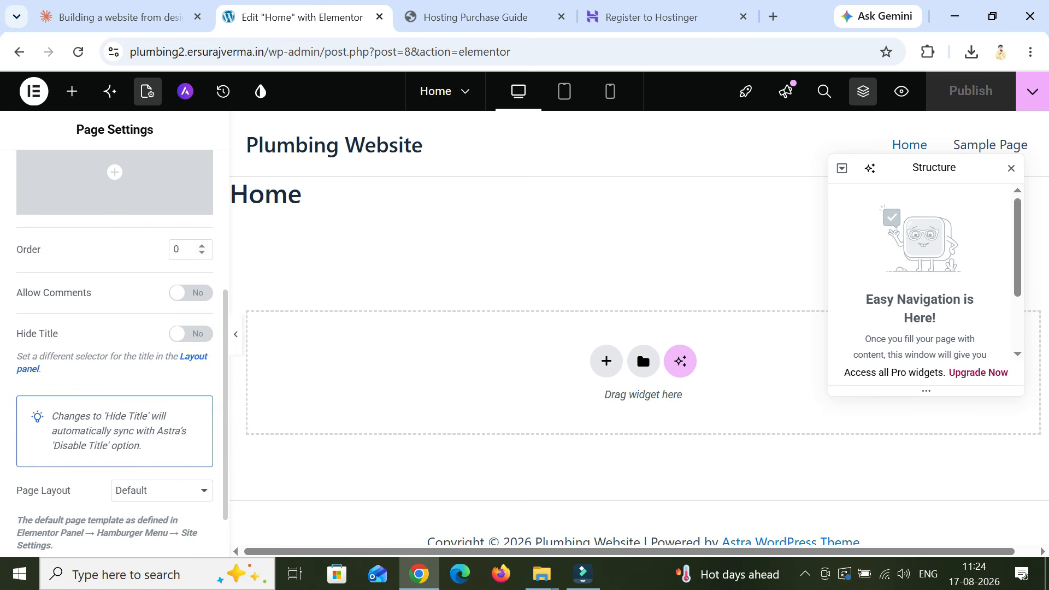
{"action": "left_click", "coordinate": [161, 431]}
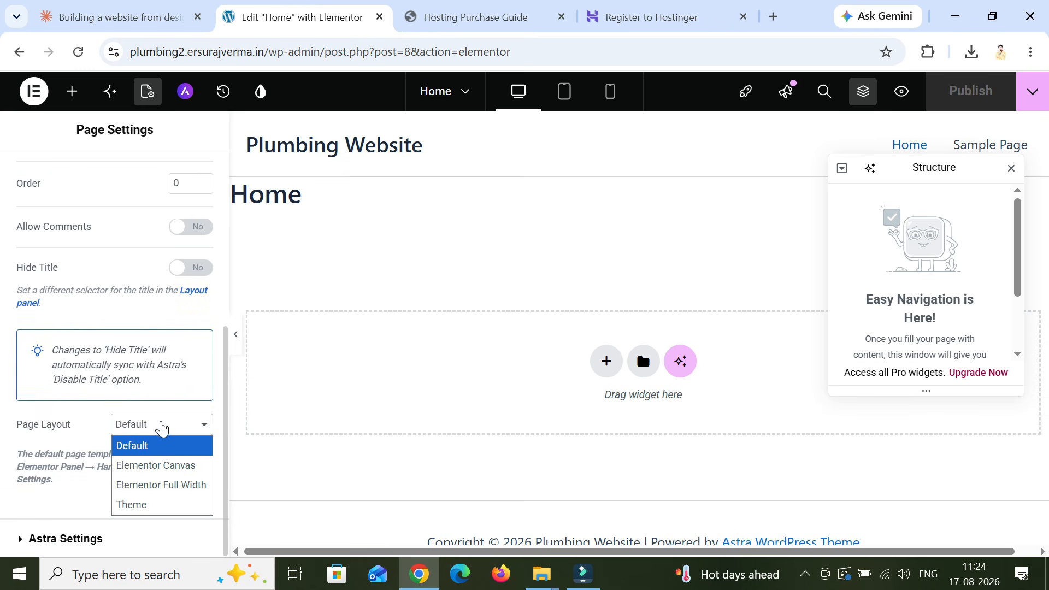
{"action": "left_click", "coordinate": [155, 464]}
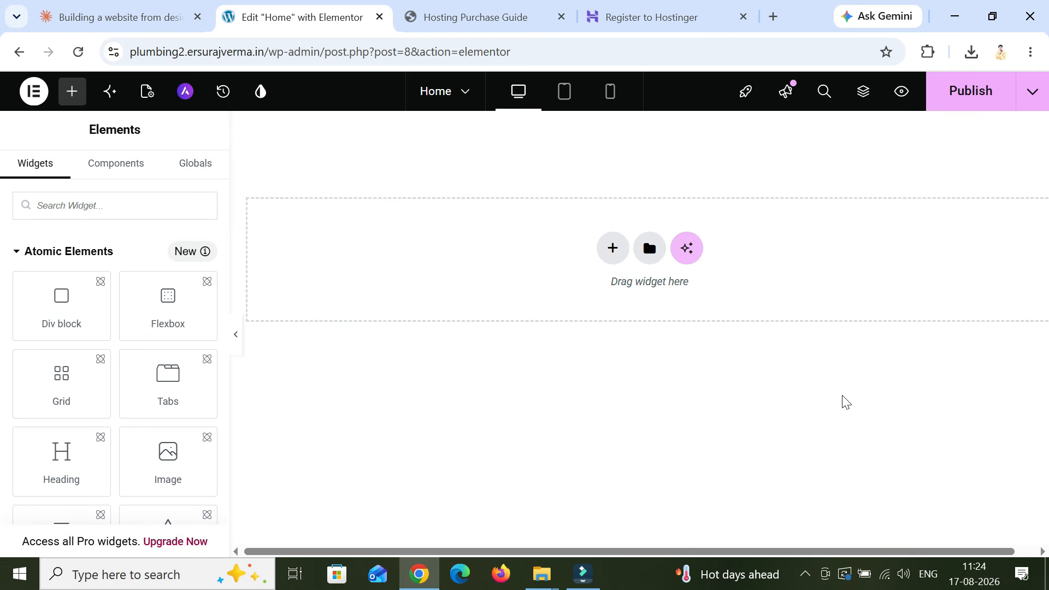
{"action": "left_click", "coordinate": [982, 92]}
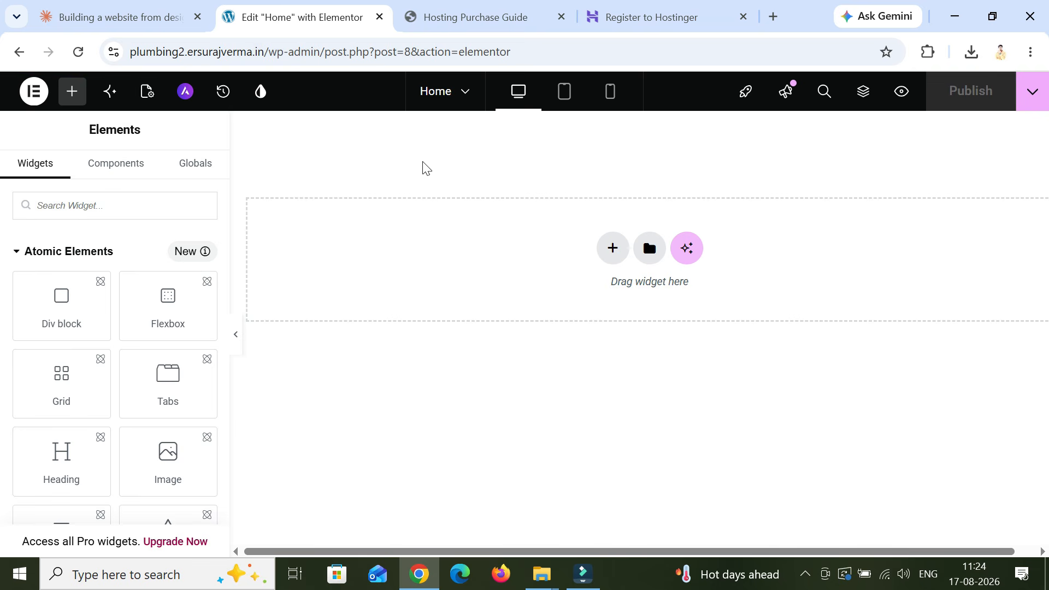
Step: Check the generated template, custom CSS and import instruction files in the Claude chat
{"action": "key", "text": "ctrl+shift+Tab"}
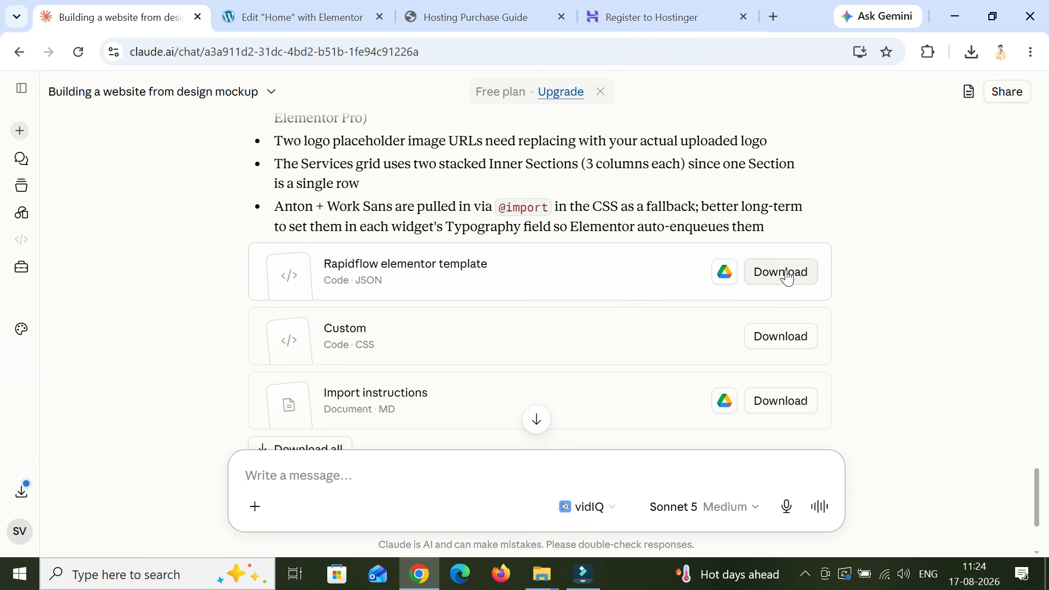
{"action": "scroll", "coordinate": [377, 306], "scroll_direction": "down", "scroll_amount": 2}
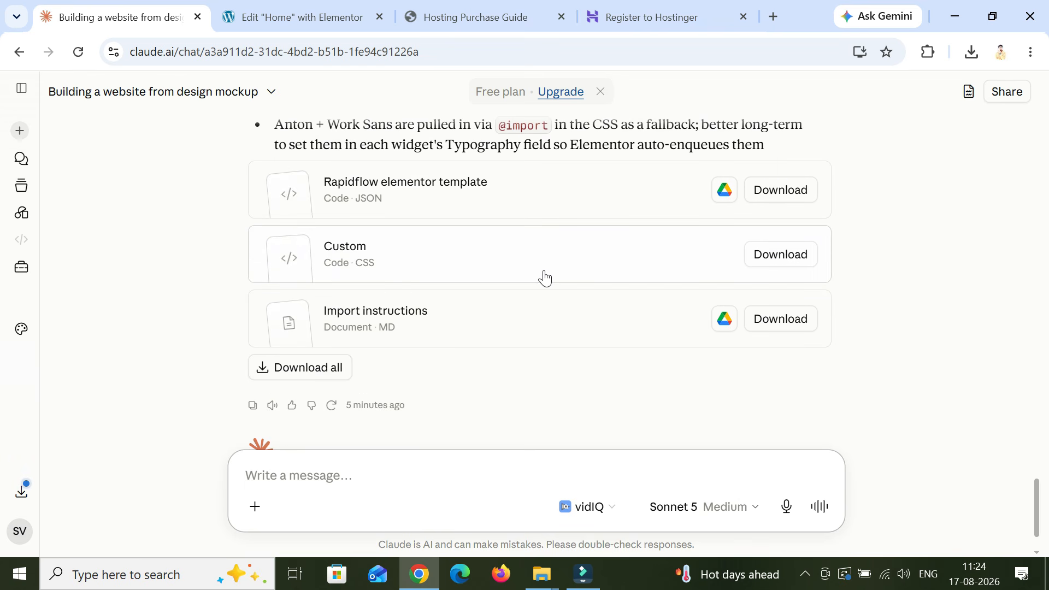
{"action": "scroll", "coordinate": [466, 224], "scroll_direction": "up", "scroll_amount": 2}
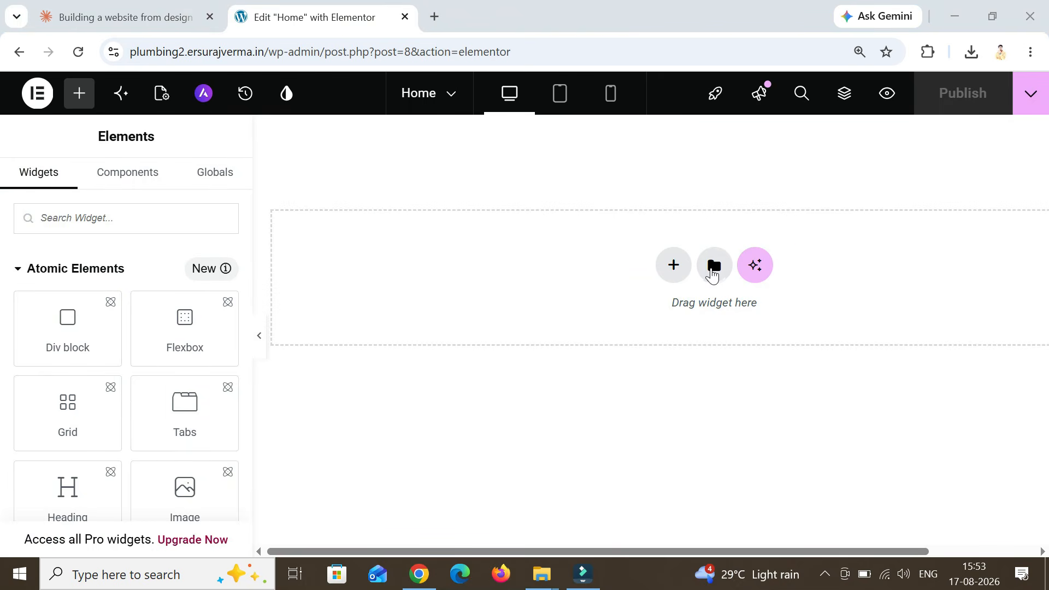
Step: Import the rapidflow-elementor-template JSON file from Downloads into the Elementor template library and insert it into the Home page
{"action": "left_click", "coordinate": [713, 273]}
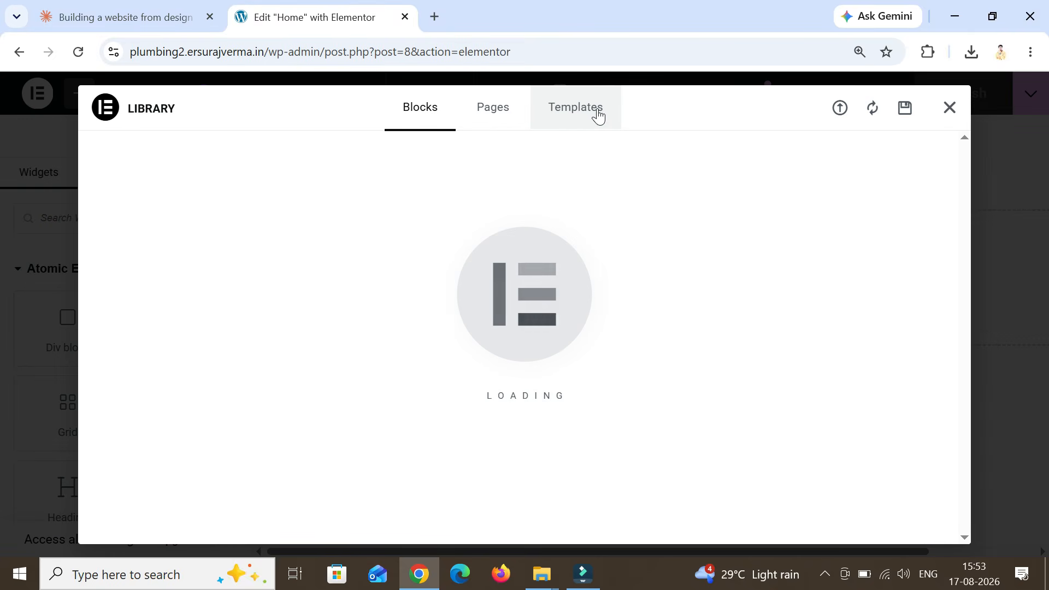
{"action": "left_click", "coordinate": [598, 114]}
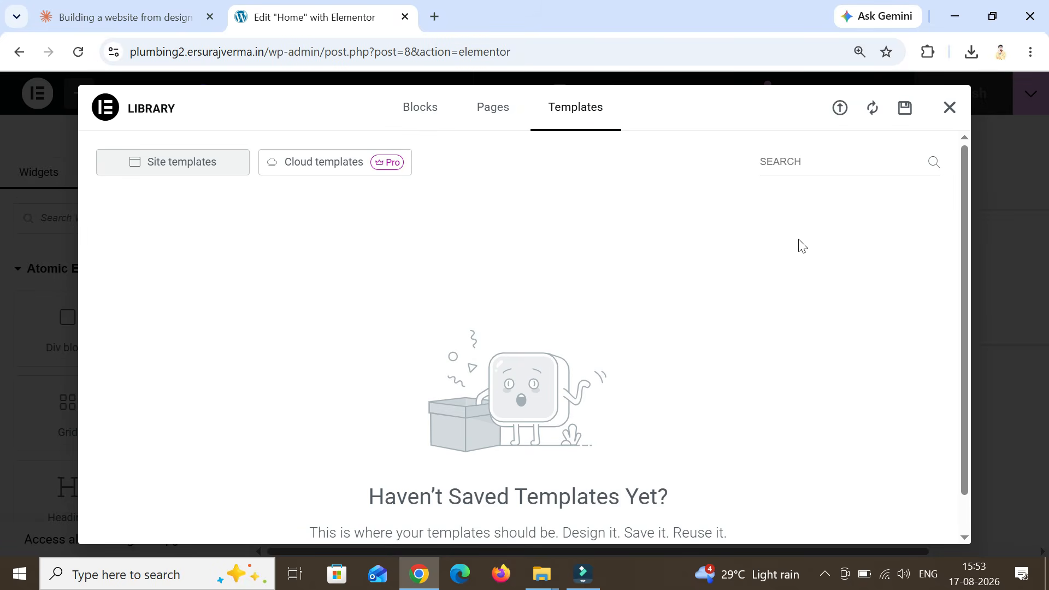
{"action": "left_click", "coordinate": [841, 110]}
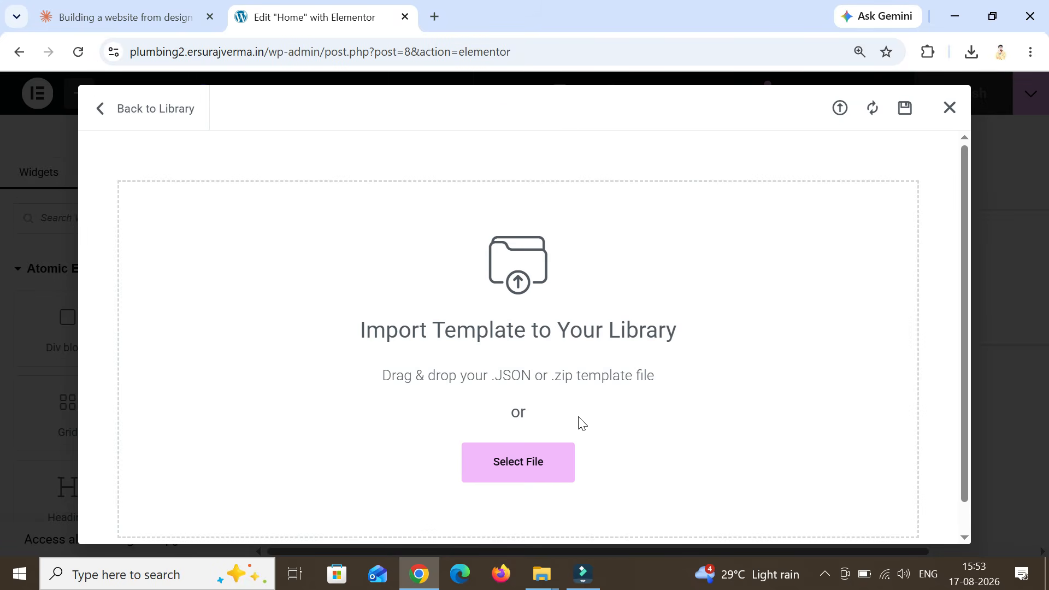
{"action": "left_click", "coordinate": [568, 451]}
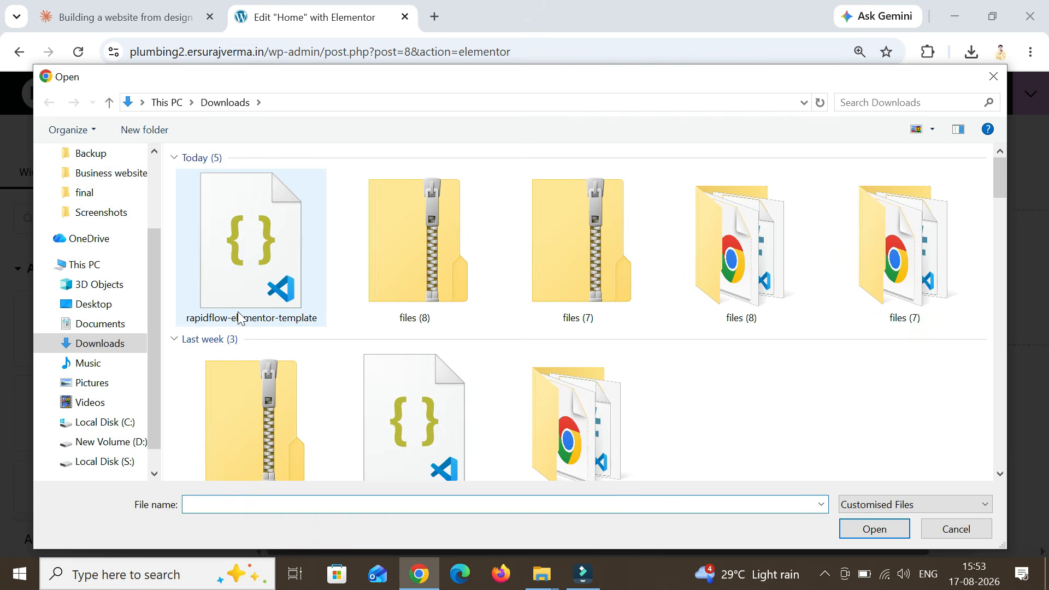
{"action": "left_click", "coordinate": [249, 299]}
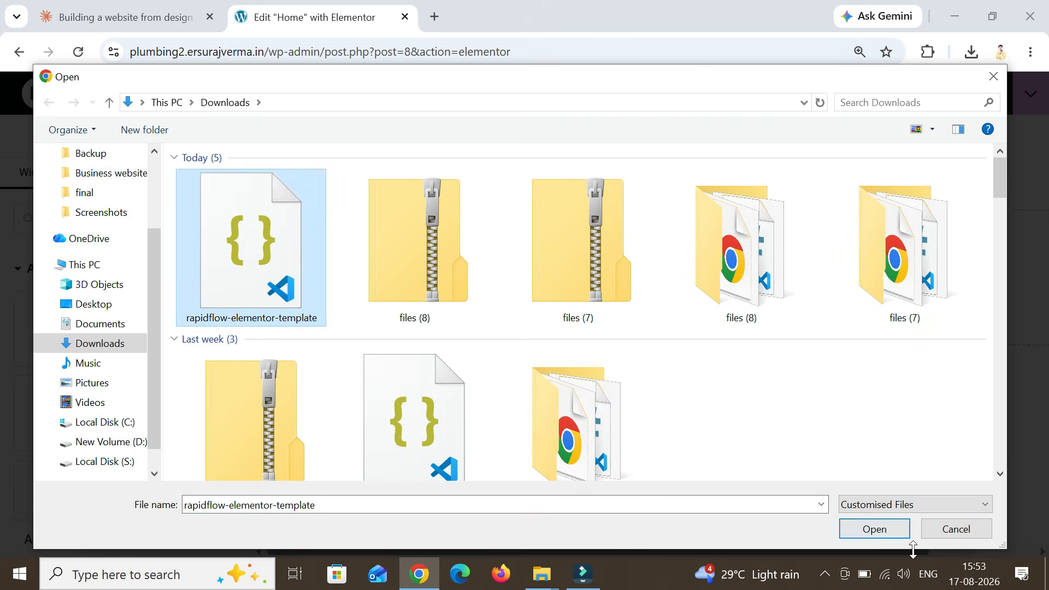
{"action": "left_click", "coordinate": [873, 537]}
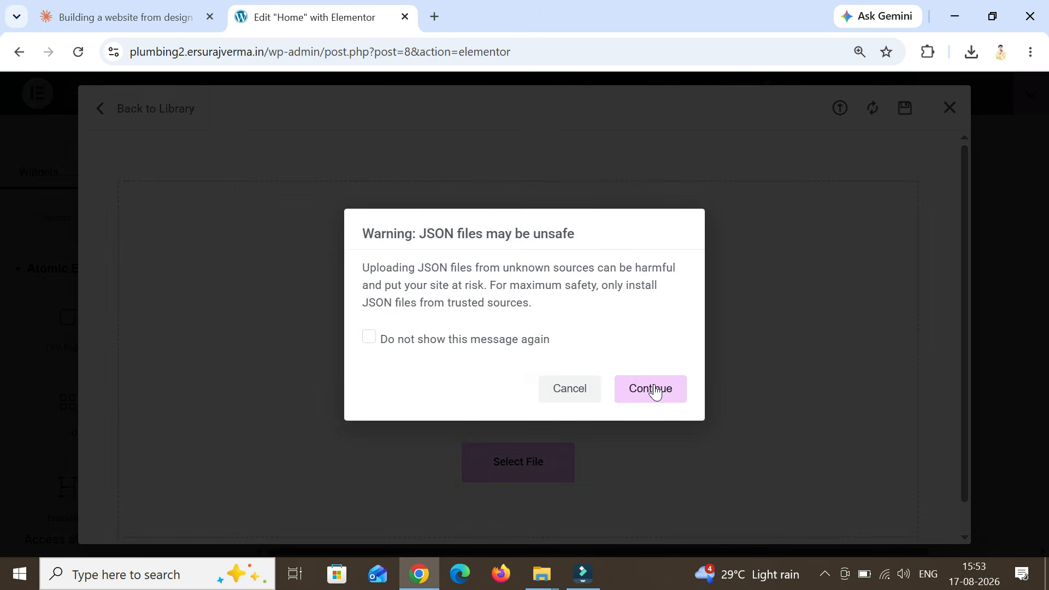
{"action": "left_click", "coordinate": [656, 391]}
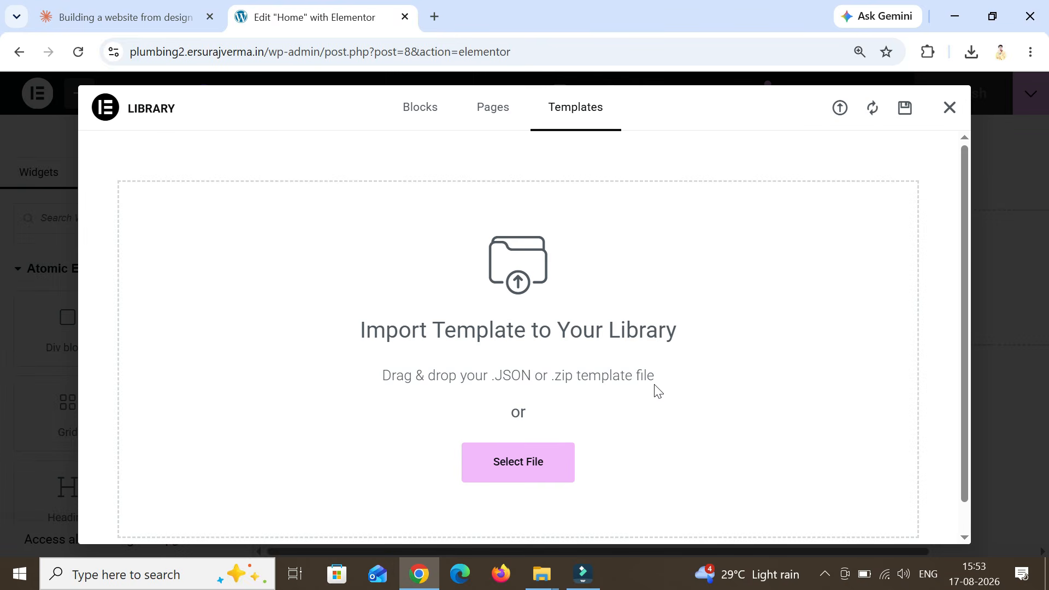
{"action": "left_click", "coordinate": [824, 312]}
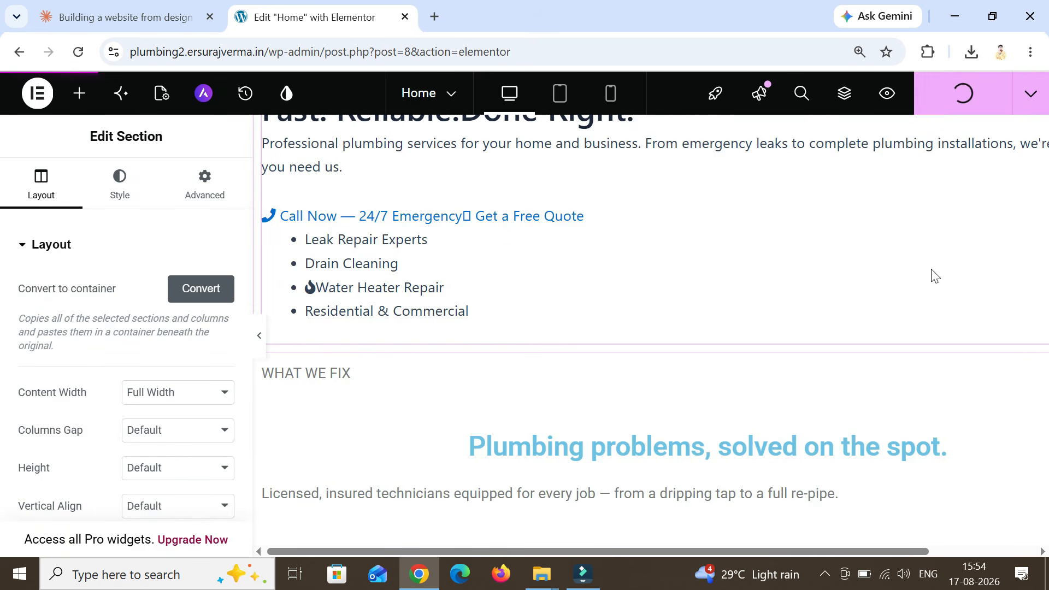
Step: Look over the inserted template's sections on the editor canvas, down to the service columns
{"action": "scroll", "coordinate": [932, 277], "scroll_direction": "down", "scroll_amount": 3}
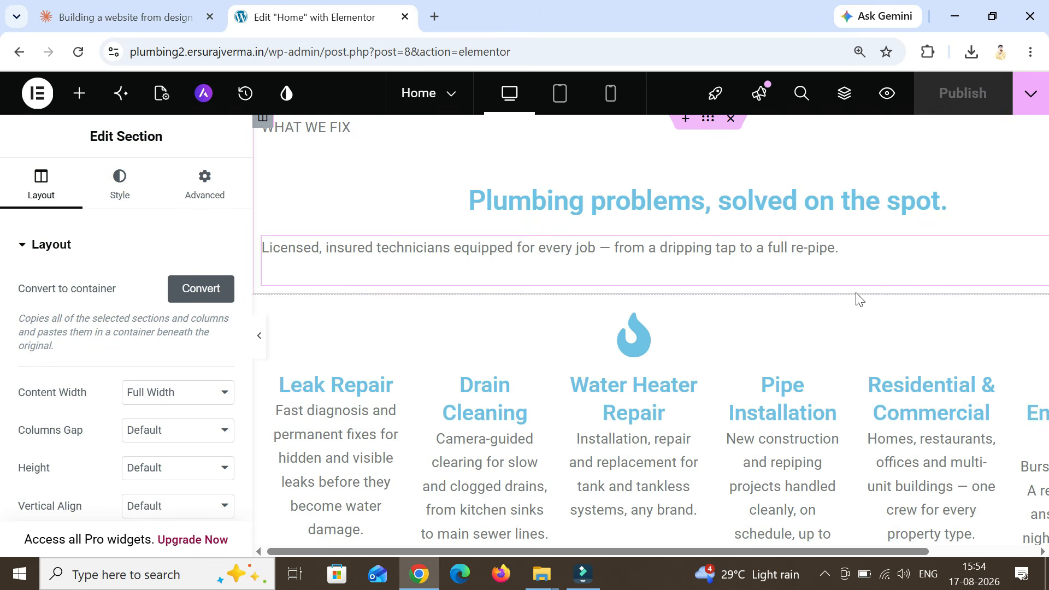
{"action": "scroll", "coordinate": [829, 335], "scroll_direction": "down", "scroll_amount": 1}
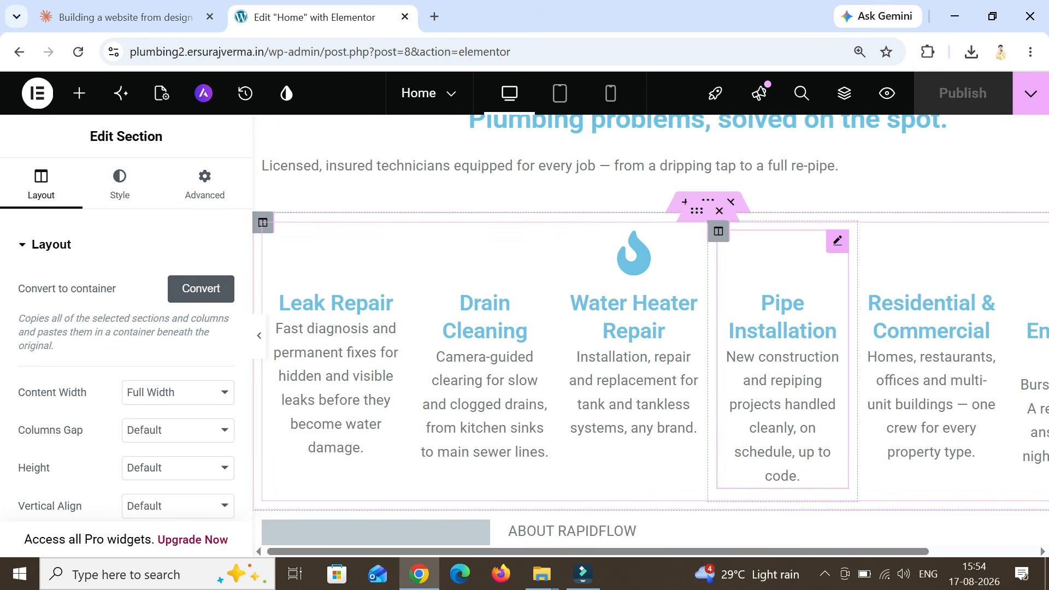
{"action": "scroll", "coordinate": [896, 339], "scroll_direction": "up", "scroll_amount": 1}
{"action": "scroll", "coordinate": [625, 133], "scroll_direction": "up", "scroll_amount": 1}
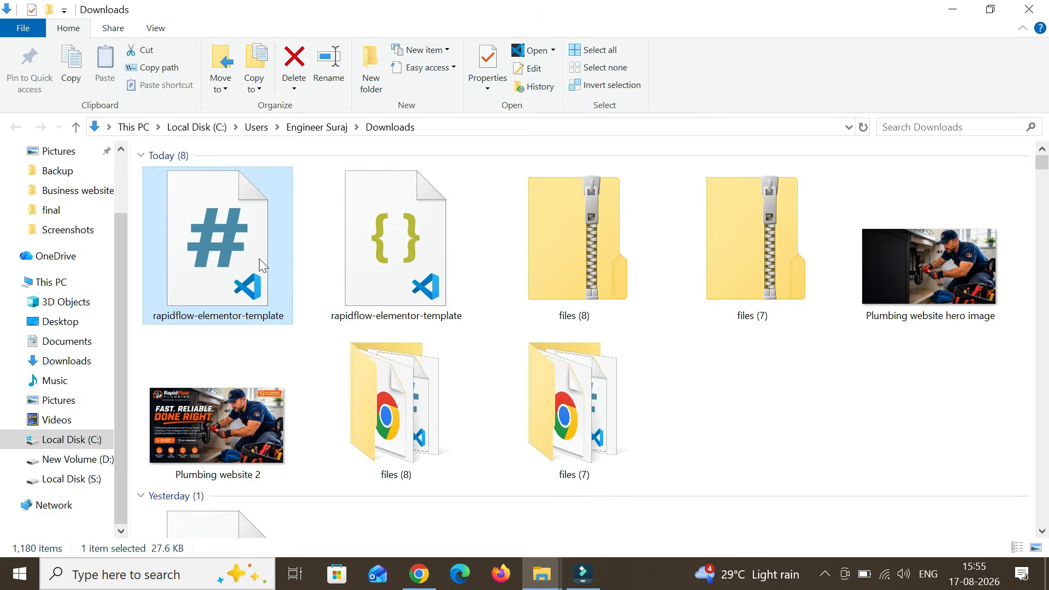
Step: Open the rapidflow-elementor-template CSS file in VS Code, copy all of its code and return to the browser
{"action": "double_click", "coordinate": [260, 259]}
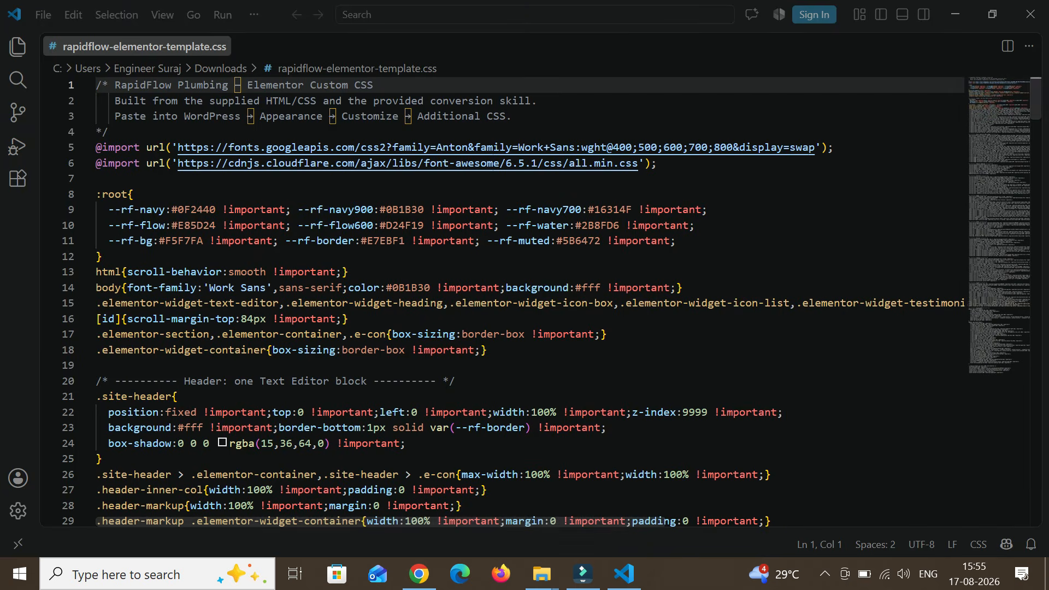
{"action": "key", "text": "ctrl+a"}
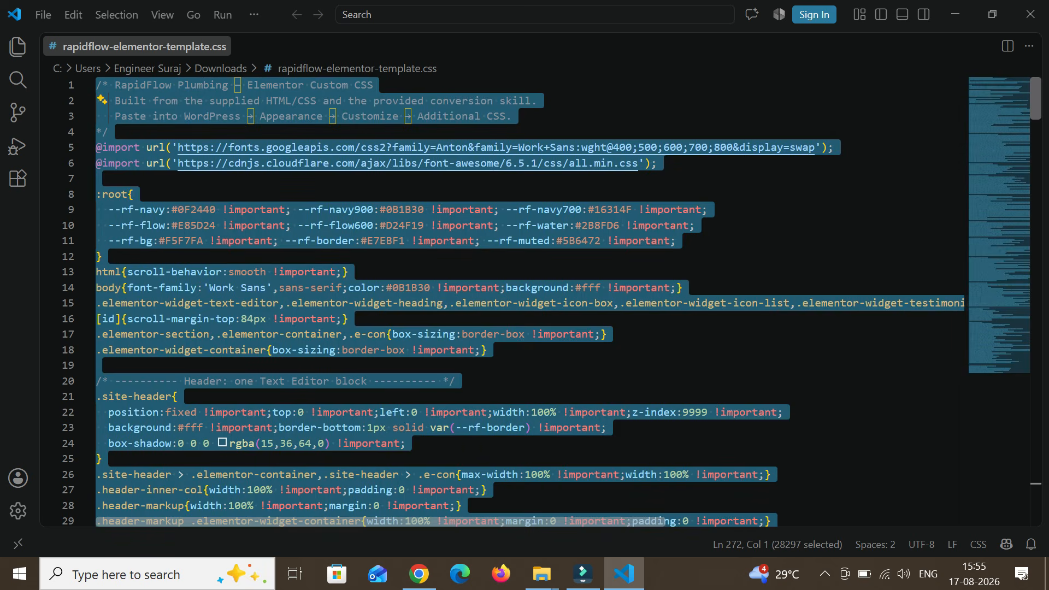
{"action": "key", "text": "alt+Tab"}
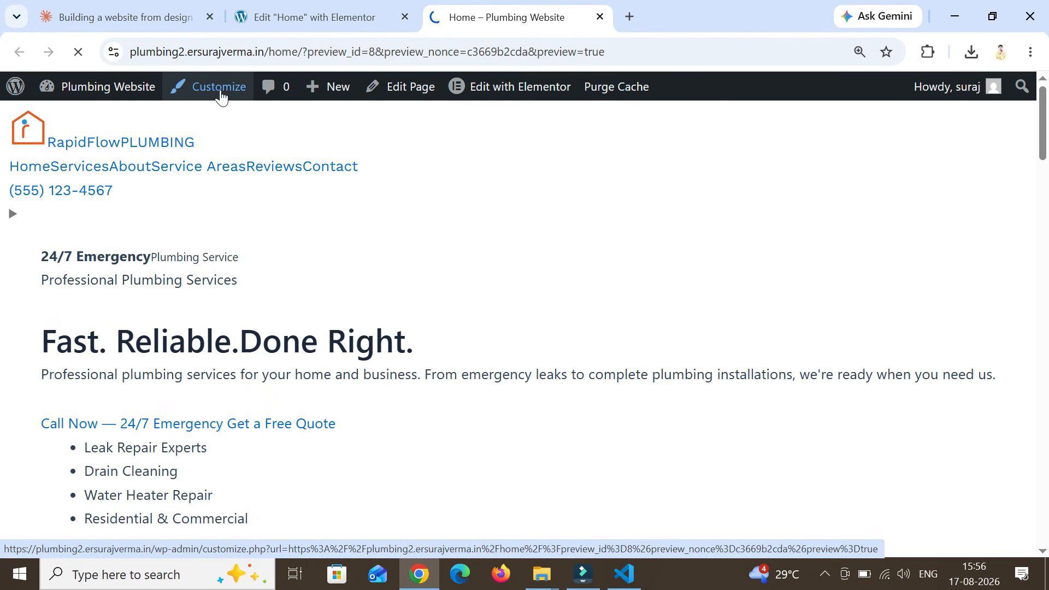
Step: Paste the copied code into the site's Additional CSS in the Customizer and publish the change
{"action": "left_click", "coordinate": [220, 96]}
{"action": "left_click", "coordinate": [199, 496]}
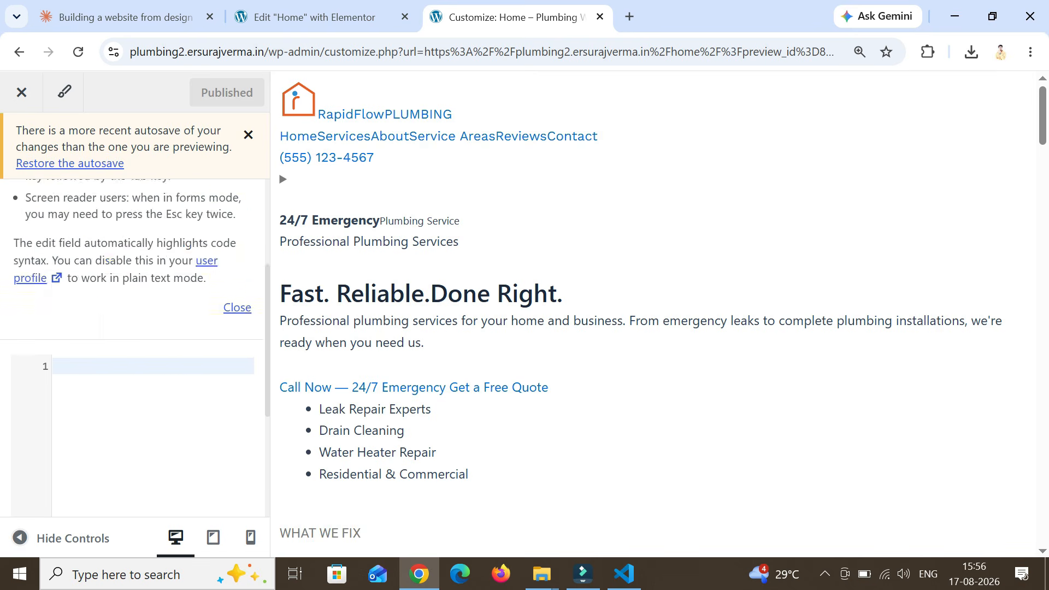
{"action": "left_click", "coordinate": [235, 307]}
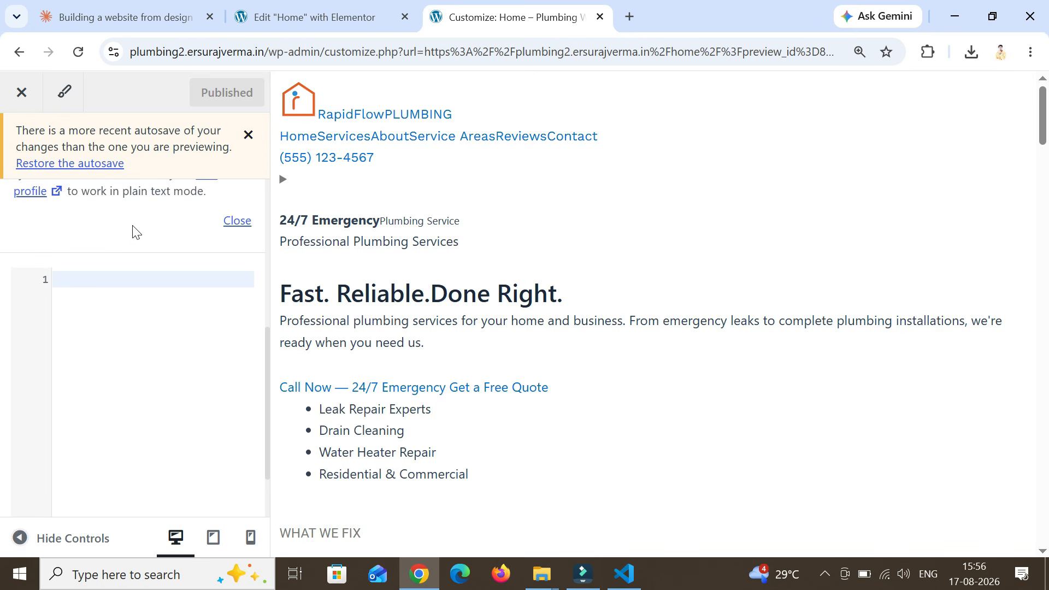
{"action": "key", "text": "ctrl+v"}
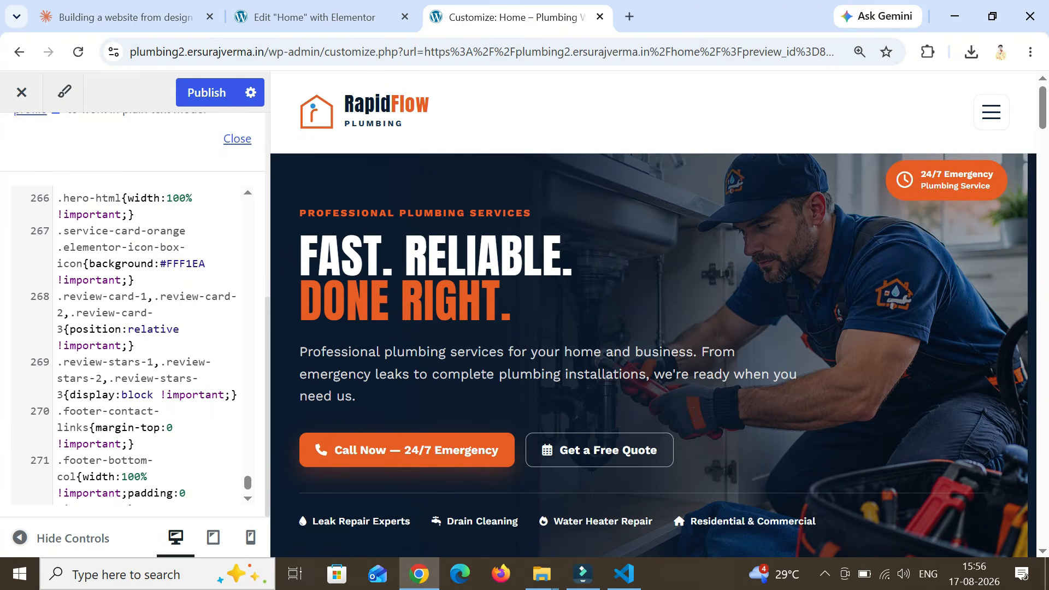
{"action": "scroll", "coordinate": [131, 345], "scroll_direction": "up", "scroll_amount": 6}
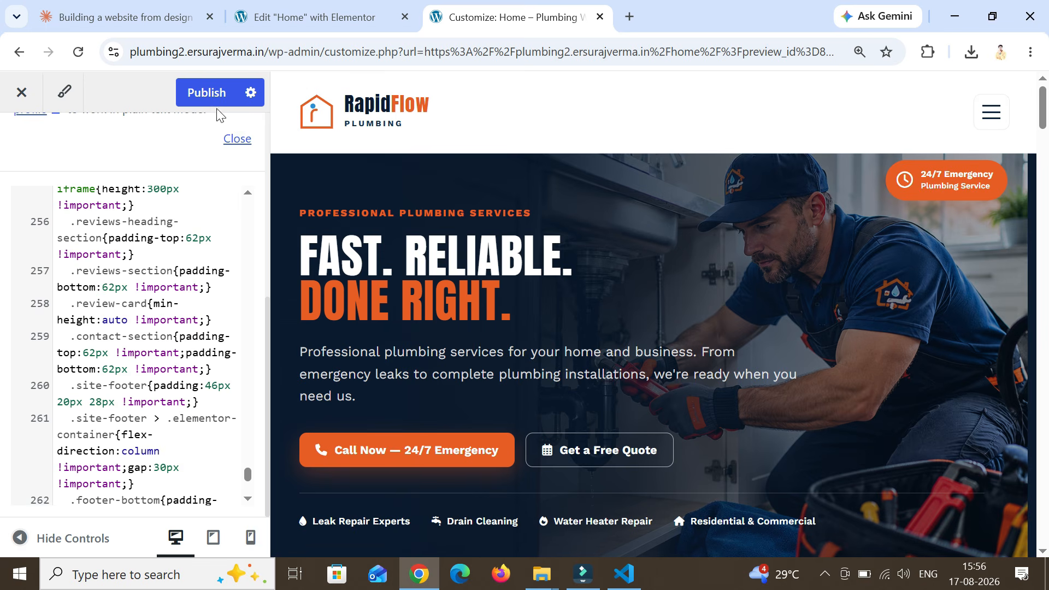
{"action": "left_click", "coordinate": [212, 93]}
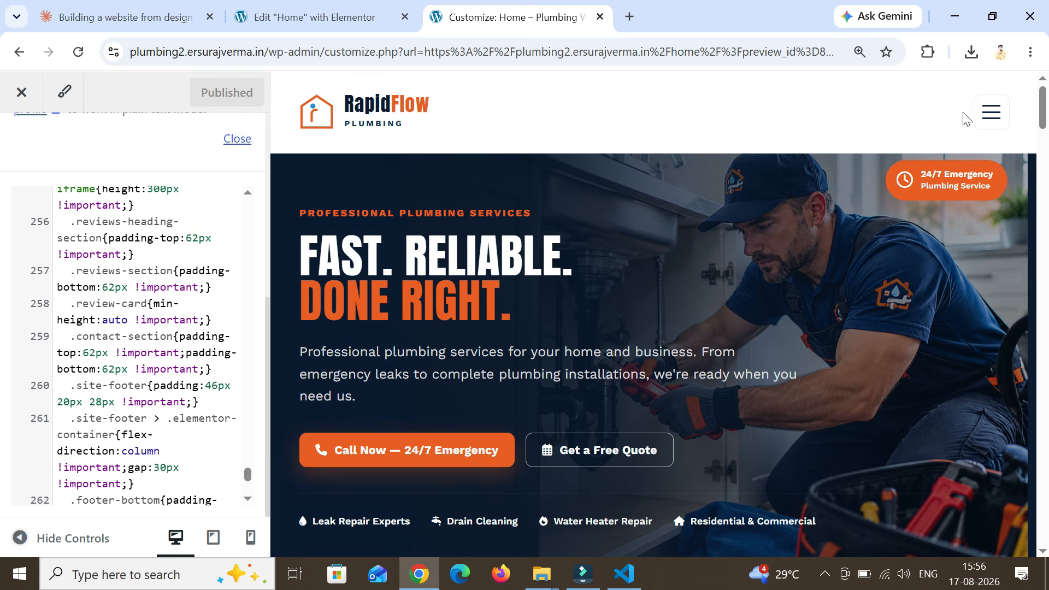
Step: Test opening and closing the header's navigation menu in the preview, and leave the Customizer
{"action": "left_click", "coordinate": [991, 115]}
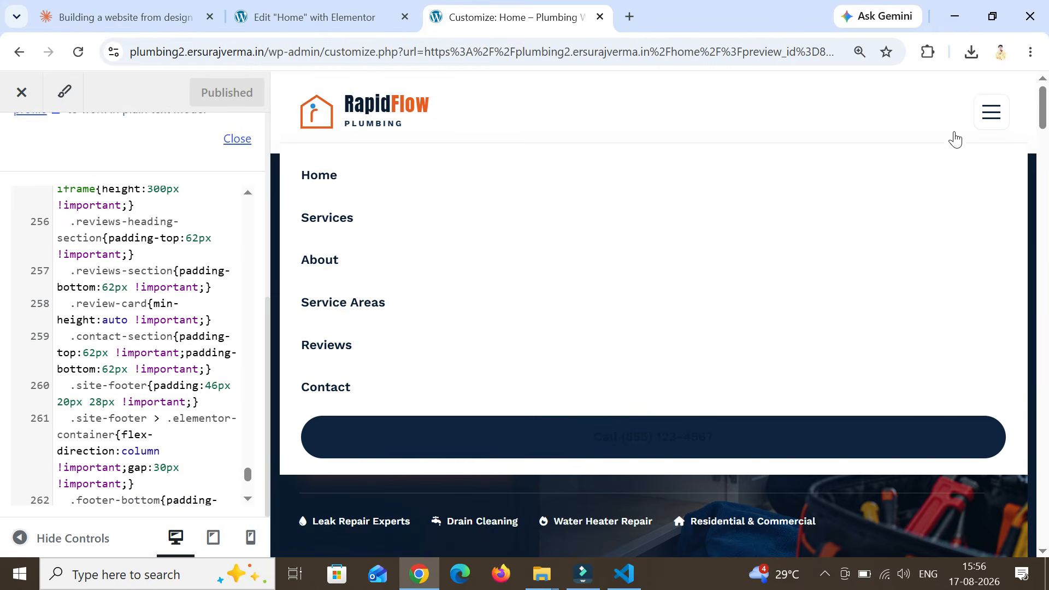
{"action": "left_click", "coordinate": [992, 117]}
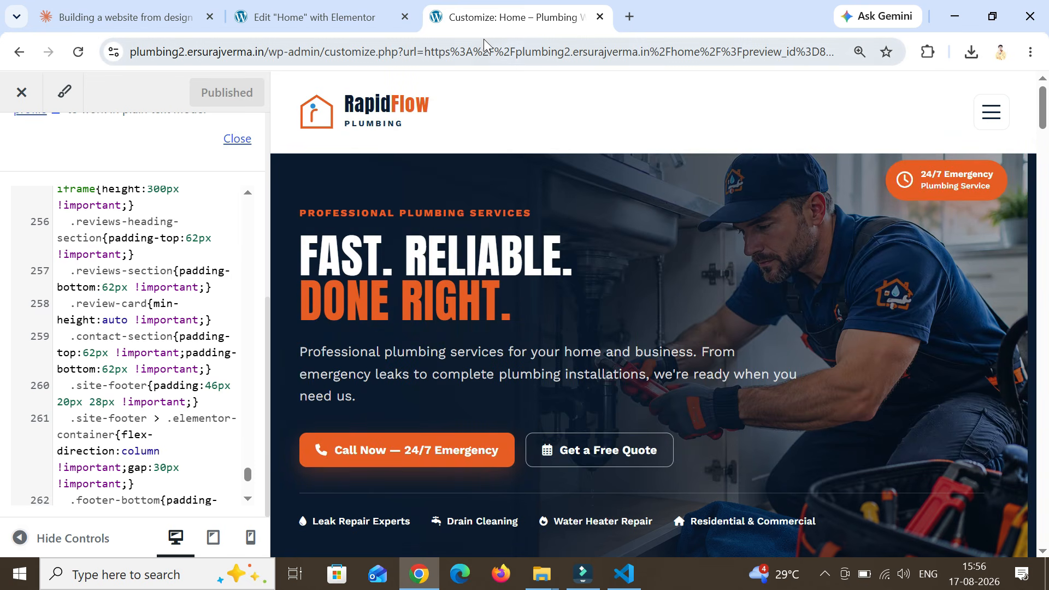
{"action": "left_click", "coordinate": [26, 98]}
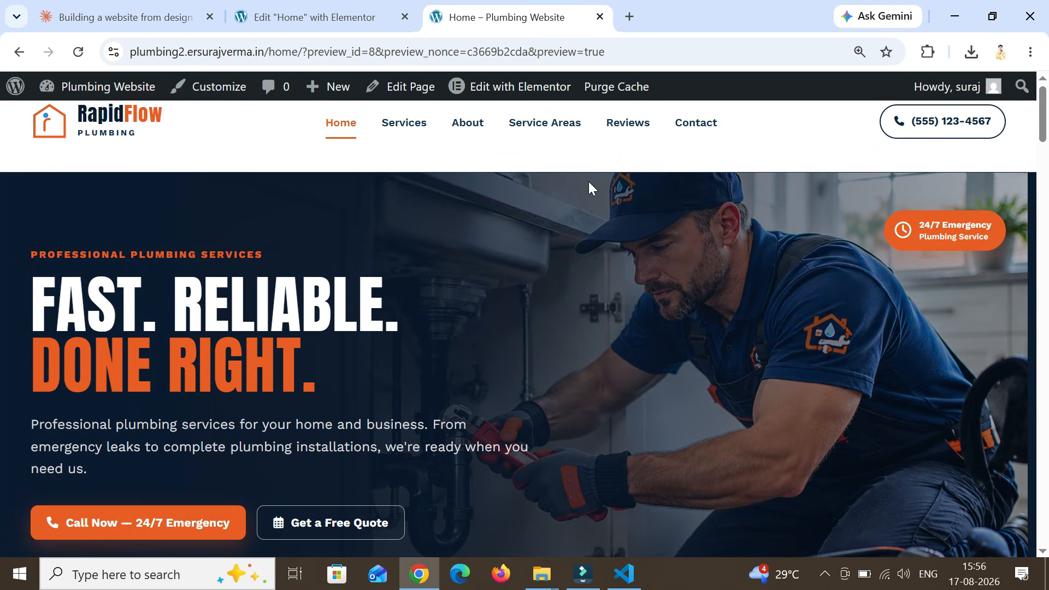
Step: Look over the home page preview from the hero through the service cards to the About section's statistics
{"action": "scroll", "coordinate": [781, 278], "scroll_direction": "down", "scroll_amount": 7}
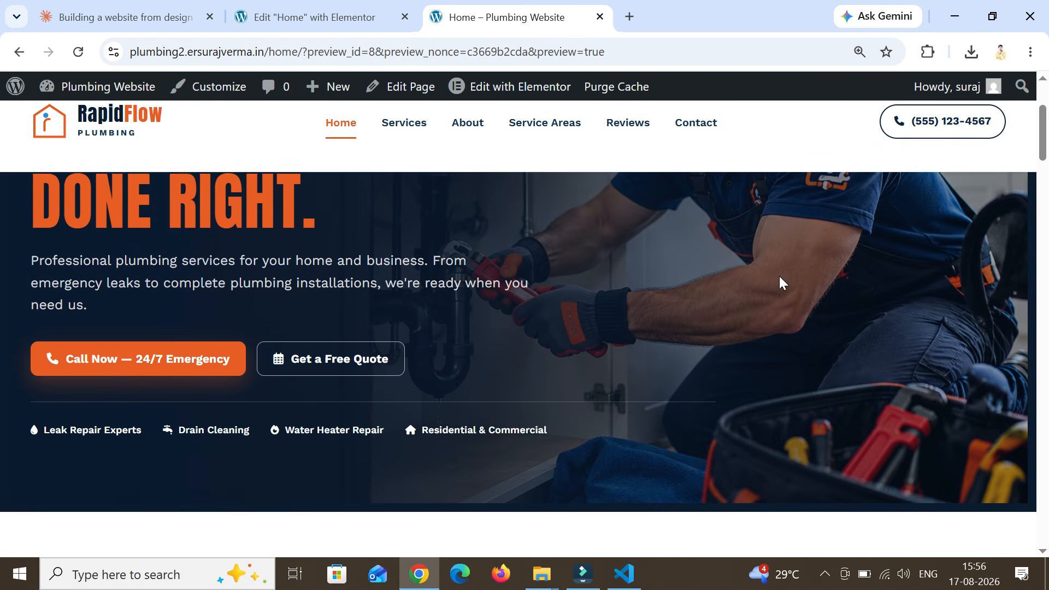
{"action": "scroll", "coordinate": [783, 283], "scroll_direction": "down", "scroll_amount": 2}
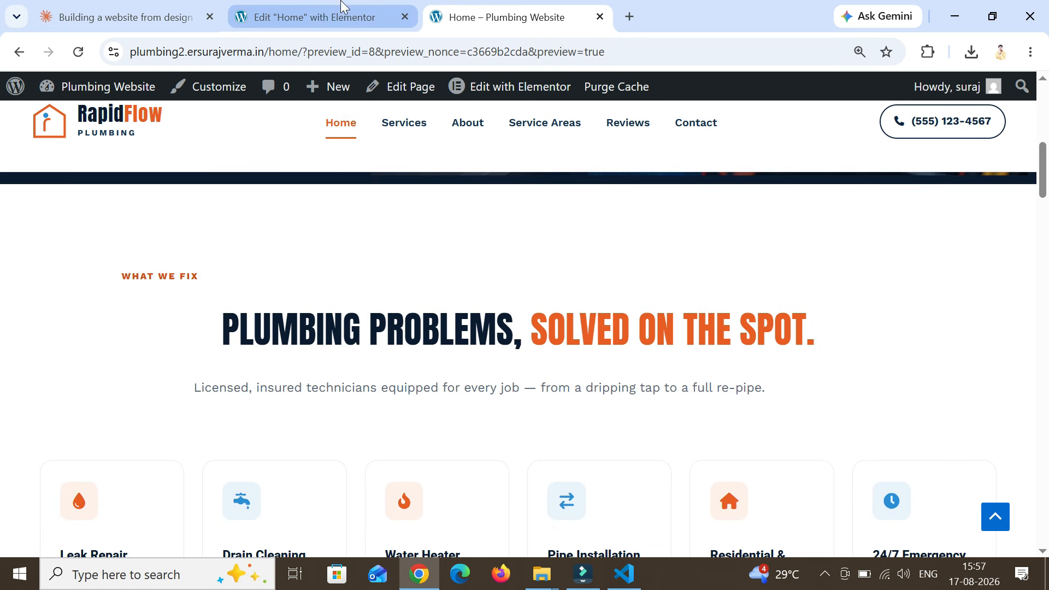
{"action": "left_click", "coordinate": [306, 16]}
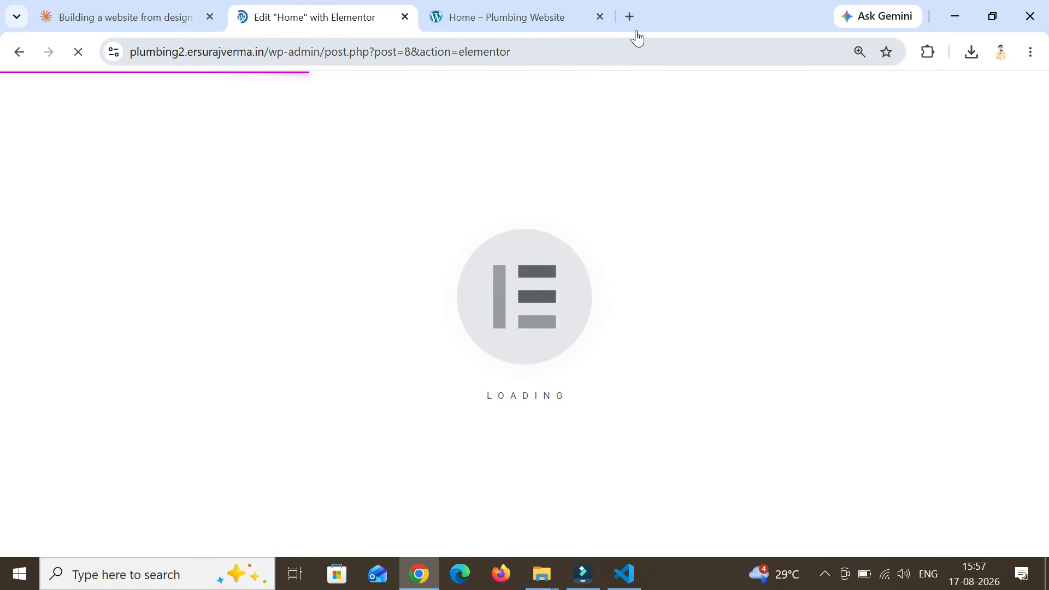
{"action": "left_click", "coordinate": [580, 18]}
{"action": "scroll", "coordinate": [632, 254], "scroll_direction": "down", "scroll_amount": 12}
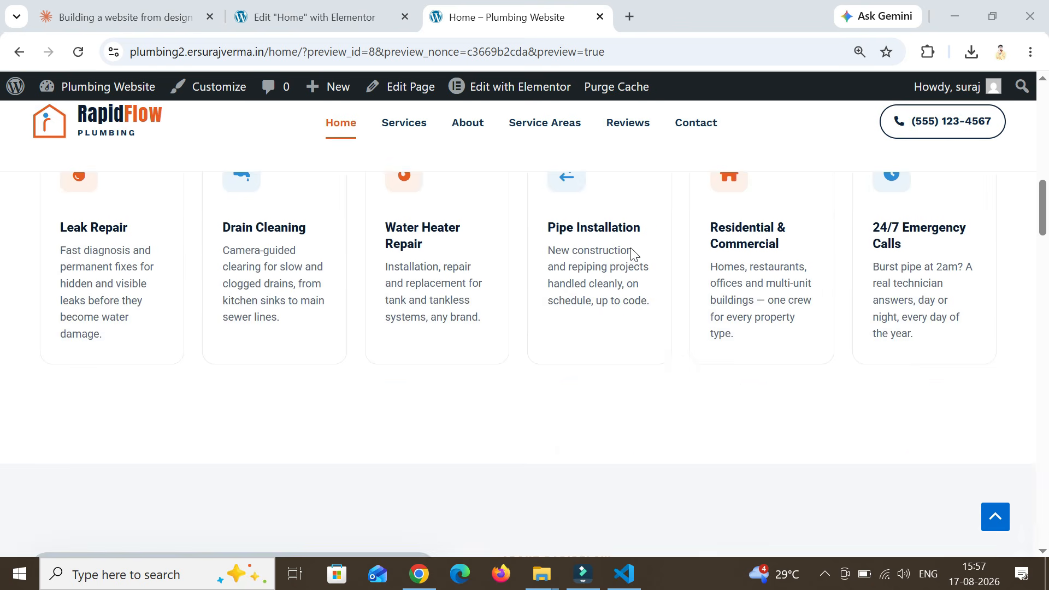
{"action": "scroll", "coordinate": [632, 254], "scroll_direction": "down", "scroll_amount": 6}
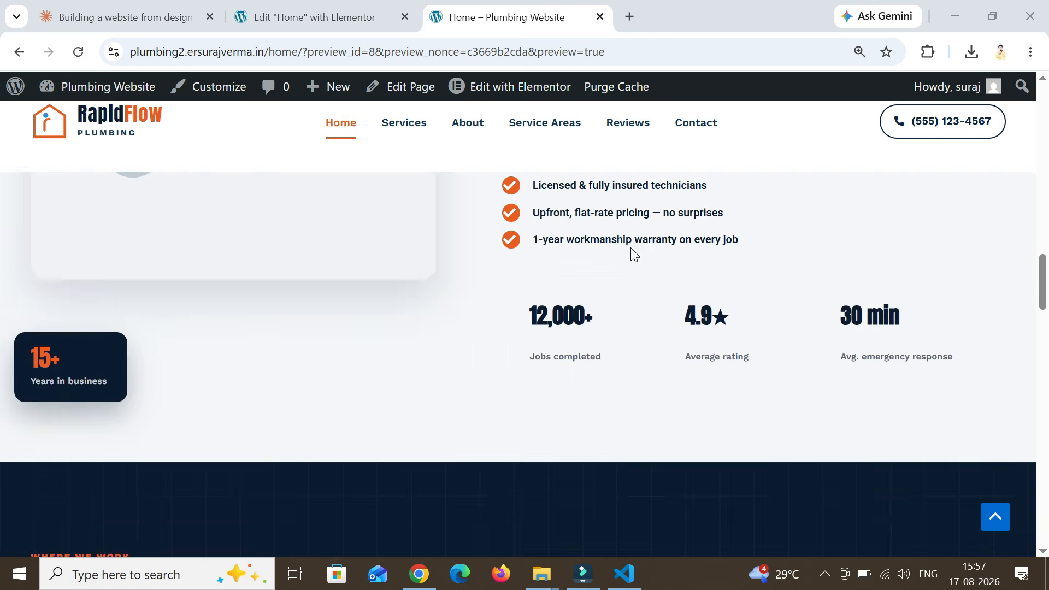
{"action": "scroll", "coordinate": [632, 254], "scroll_direction": "up", "scroll_amount": 4}
{"action": "scroll", "coordinate": [447, 166], "scroll_direction": "up", "scroll_amount": 10}
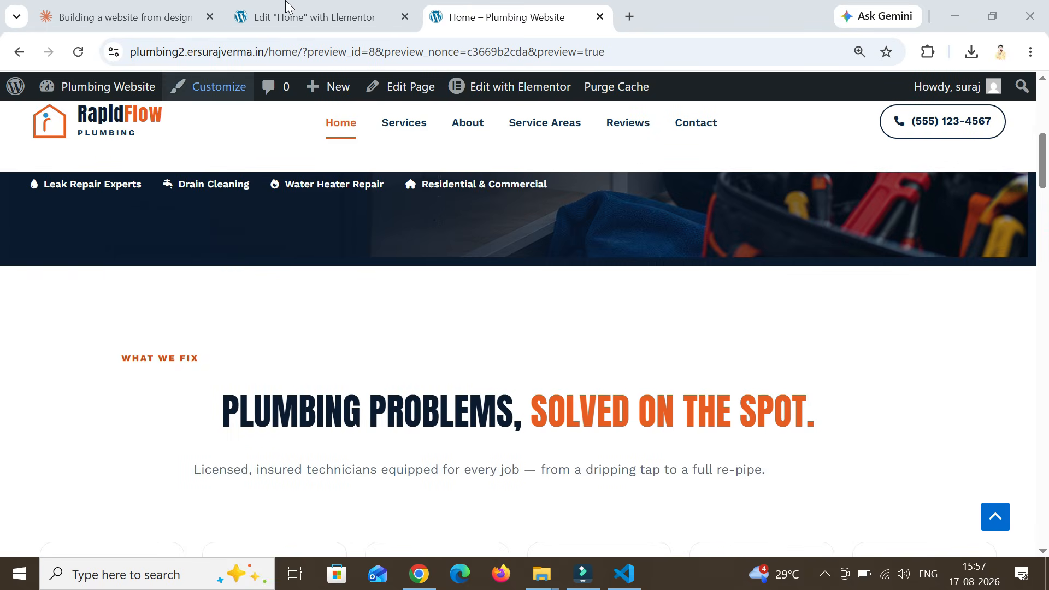
Step: In the Elementor editor, center-align the "What We Fix" label above the plumbing problems heading
{"action": "left_click", "coordinate": [282, 17]}
{"action": "scroll", "coordinate": [694, 365], "scroll_direction": "down", "scroll_amount": 7}
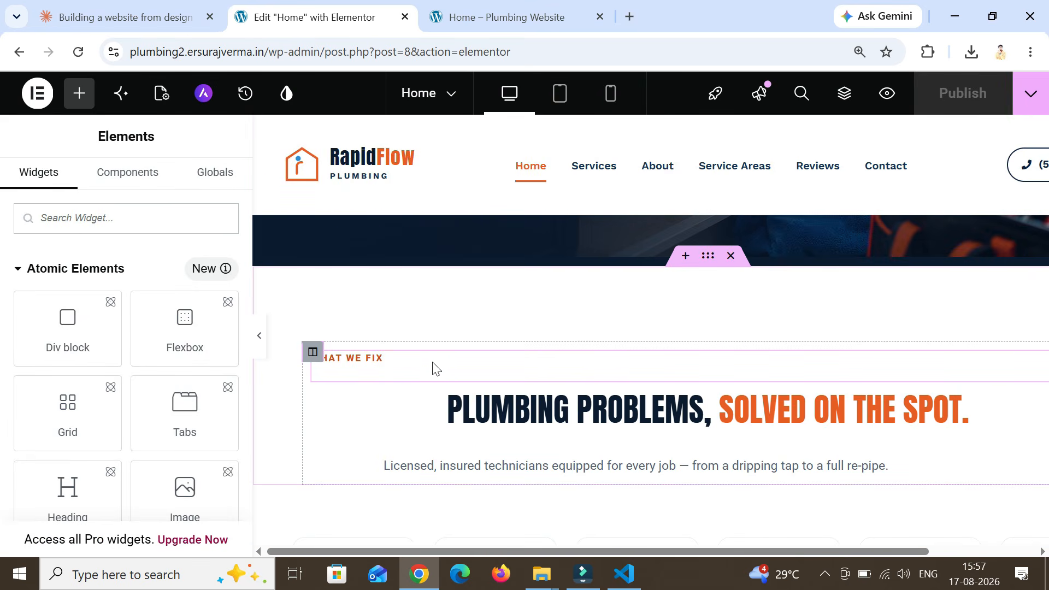
{"action": "left_click", "coordinate": [435, 369]}
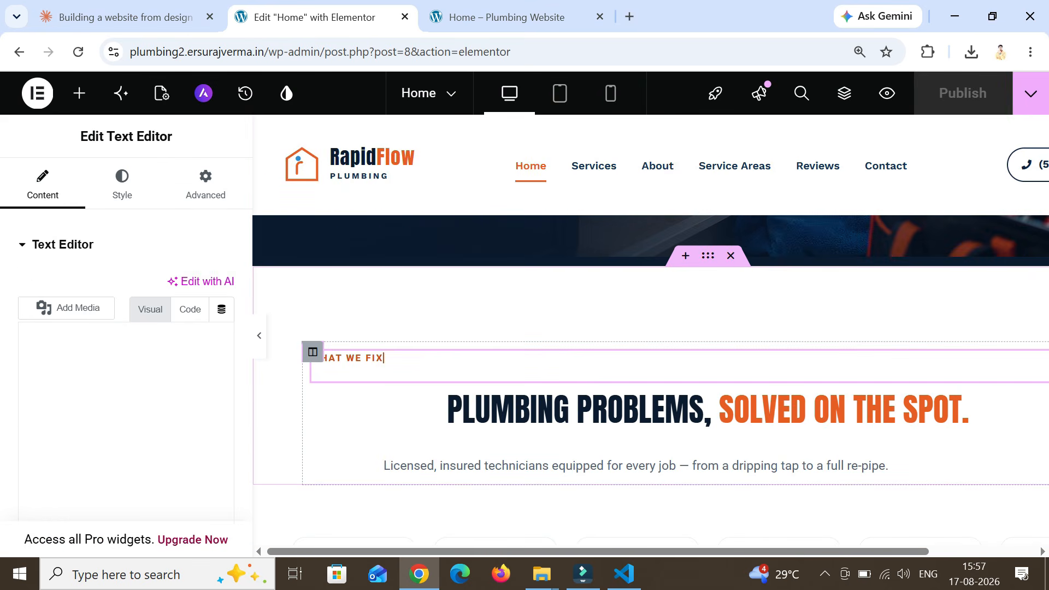
{"action": "left_click", "coordinate": [114, 206]}
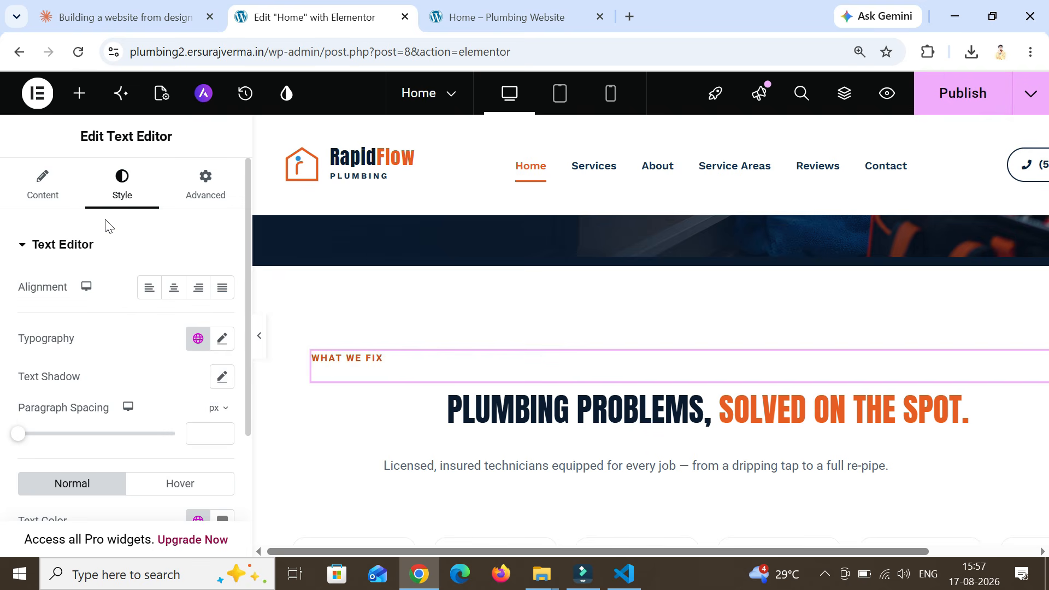
{"action": "left_click", "coordinate": [174, 295]}
Step: Check the service cards row in the preview, and duplicate its inner section in the editor
{"action": "scroll", "coordinate": [716, 391], "scroll_direction": "down", "scroll_amount": 5}
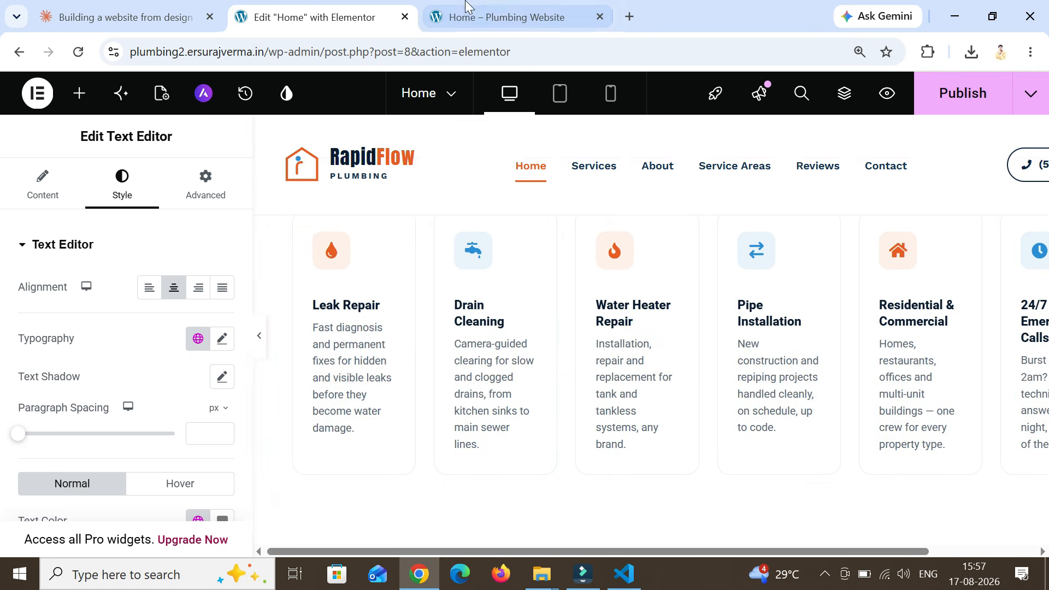
{"action": "left_click", "coordinate": [503, 17]}
{"action": "scroll", "coordinate": [549, 211], "scroll_direction": "down", "scroll_amount": 8}
{"action": "scroll", "coordinate": [141, 319], "scroll_direction": "up", "scroll_amount": 3}
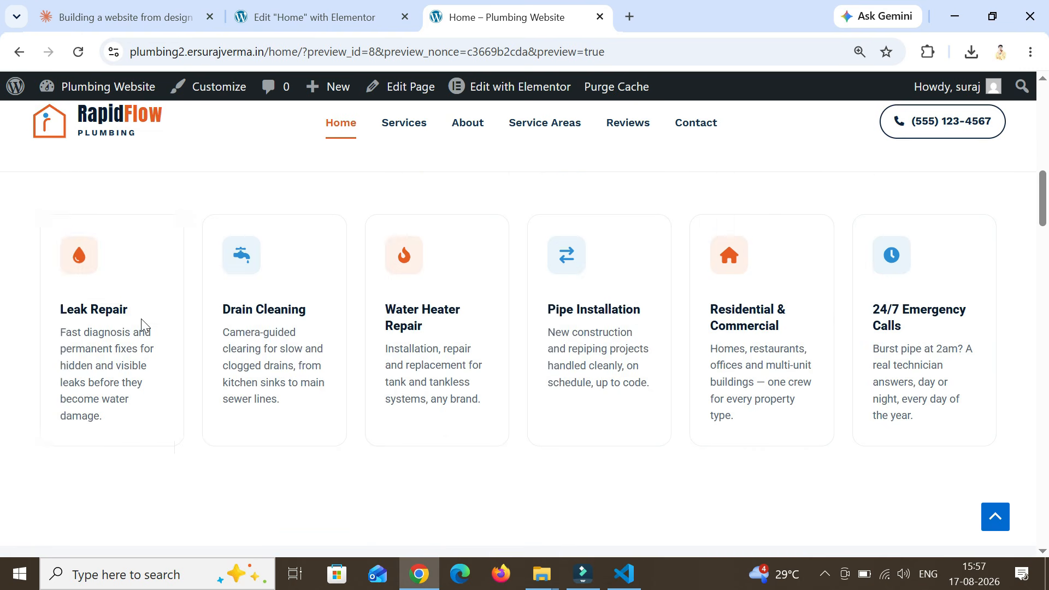
{"action": "left_click", "coordinate": [341, 6]}
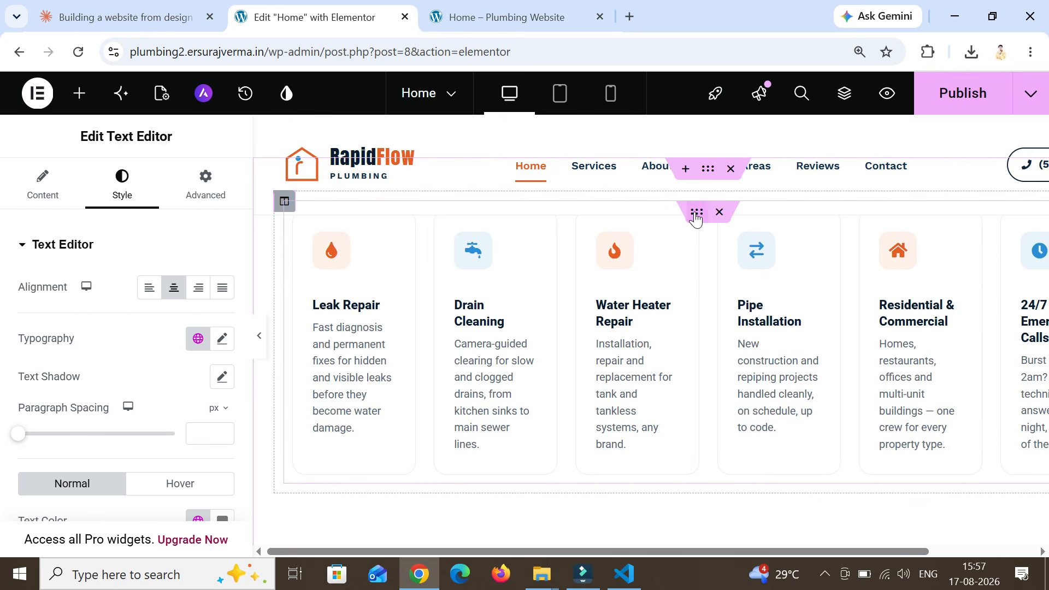
{"action": "right_click", "coordinate": [697, 217]}
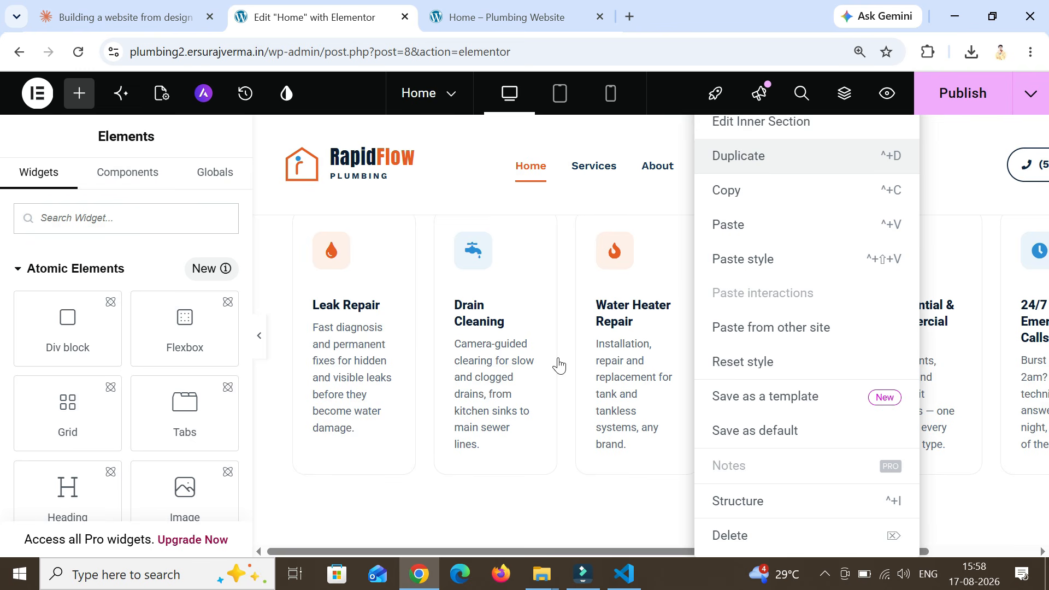
{"action": "key", "text": "ctrl+d"}
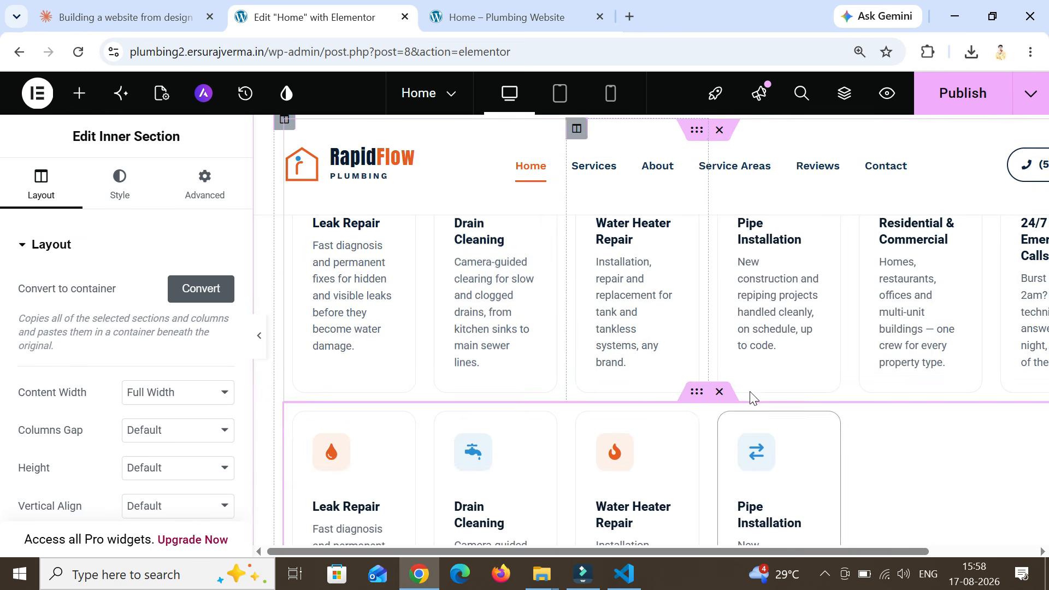
Step: Delete the Leak Repair, Drain Cleaning and Water Heater Repair columns from the duplicated service row
{"action": "scroll", "coordinate": [787, 367], "scroll_direction": "down", "scroll_amount": 2}
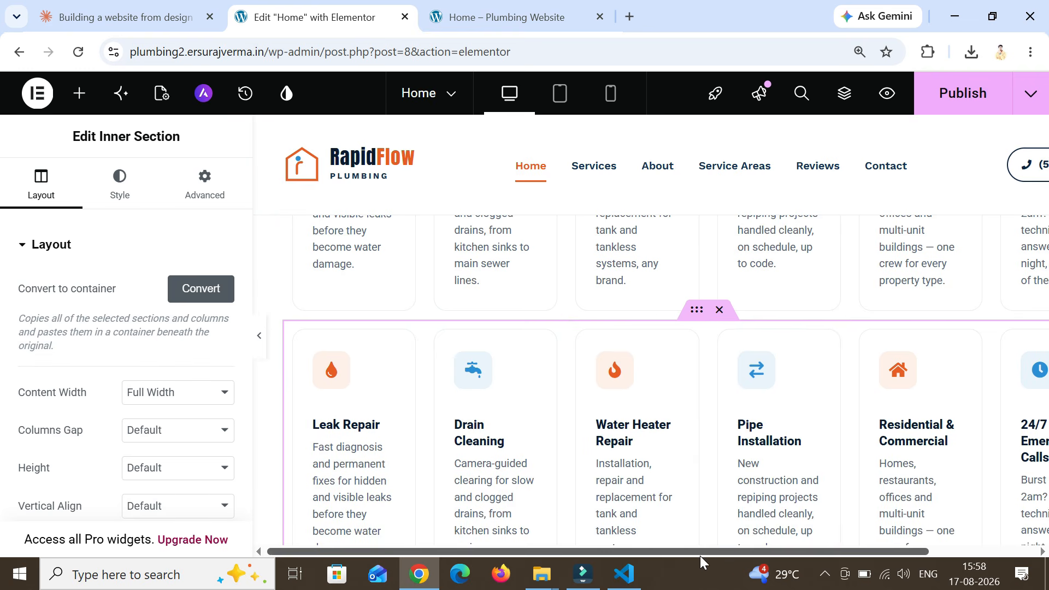
{"action": "scroll", "coordinate": [700, 556], "scroll_direction": "right", "scroll_amount": 1}
{"action": "scroll", "coordinate": [522, 426], "scroll_direction": "left", "scroll_amount": 1}
{"action": "right_click", "coordinate": [295, 336]}
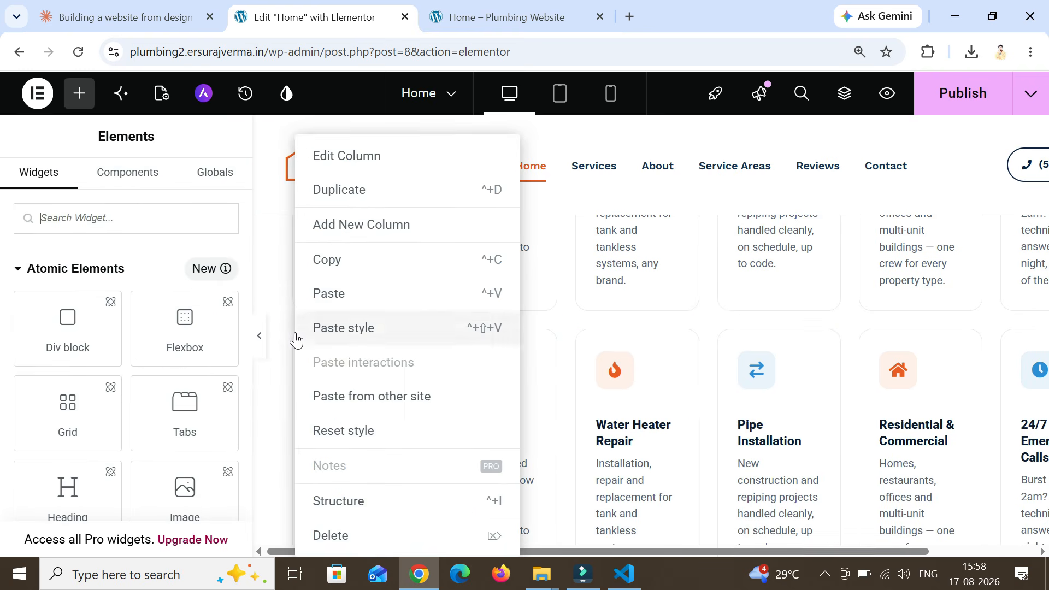
{"action": "left_click", "coordinate": [330, 532]}
{"action": "right_click", "coordinate": [293, 334]}
{"action": "left_click", "coordinate": [329, 534]}
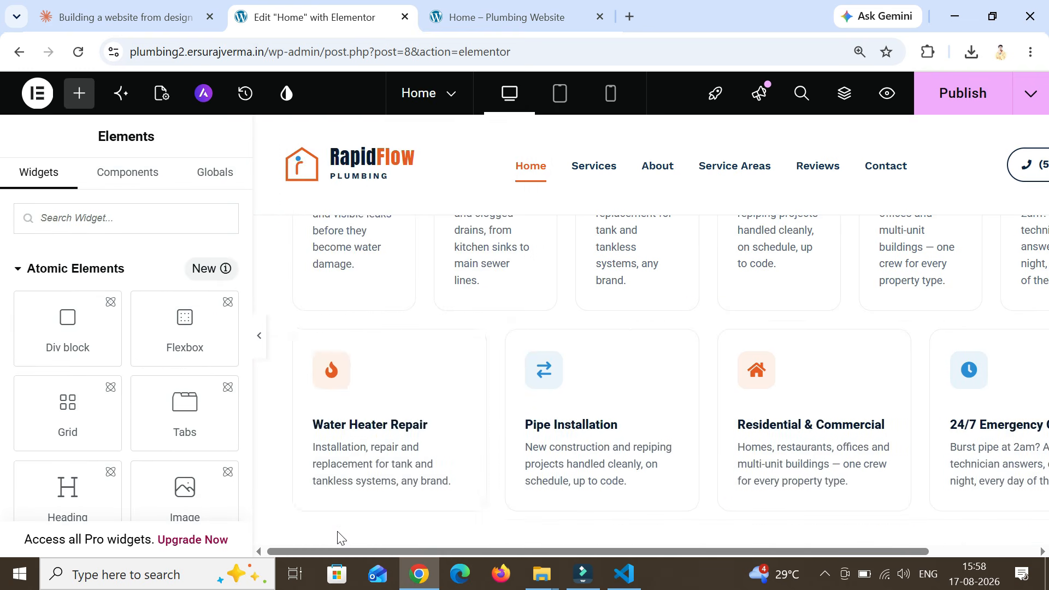
{"action": "right_click", "coordinate": [295, 336]}
{"action": "left_click", "coordinate": [344, 534]}
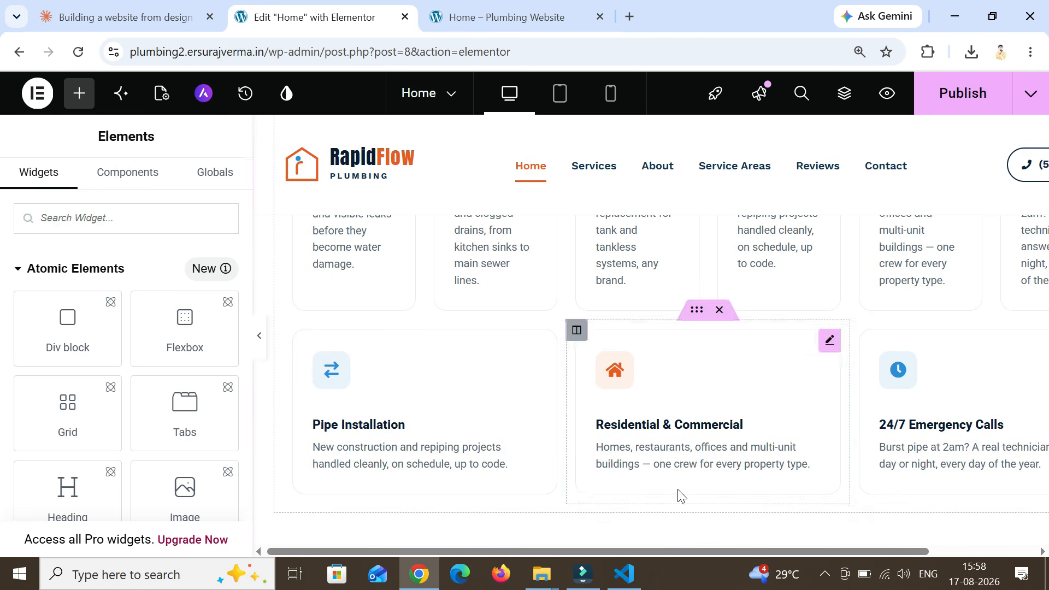
Step: Delete the Pipe Installation, Residential & Commercial and 24/7 Emergency Calls columns from the original service row
{"action": "scroll", "coordinate": [759, 226], "scroll_direction": "up", "scroll_amount": 3}
{"action": "right_click", "coordinate": [744, 344]}
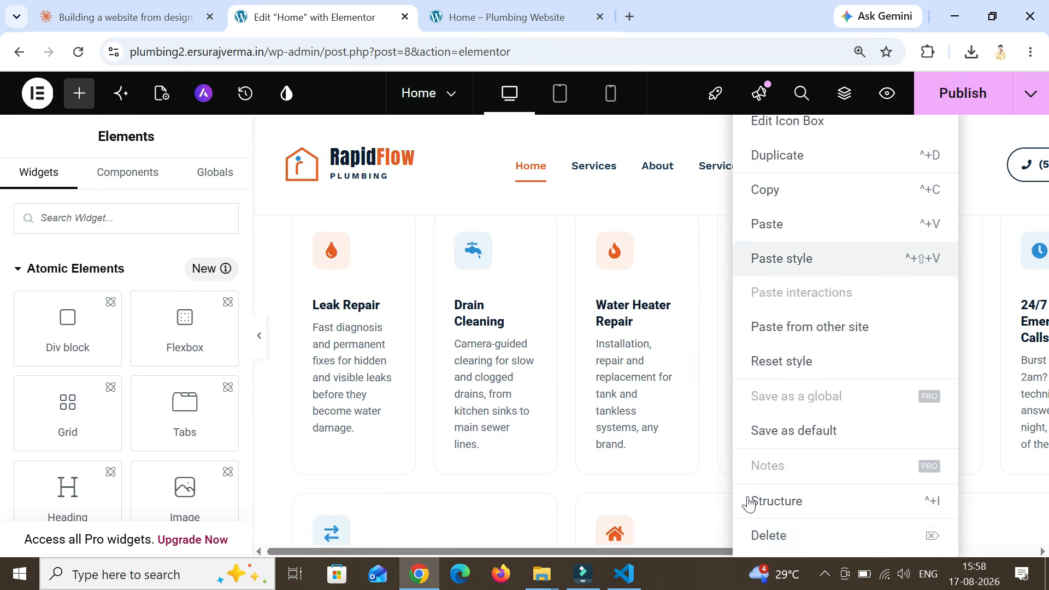
{"action": "left_click", "coordinate": [775, 533]}
{"action": "scroll", "coordinate": [719, 379], "scroll_direction": "up", "scroll_amount": 3}
{"action": "right_click", "coordinate": [719, 380]}
{"action": "left_click", "coordinate": [775, 535]}
{"action": "scroll", "coordinate": [775, 492], "scroll_direction": "down", "scroll_amount": 1}
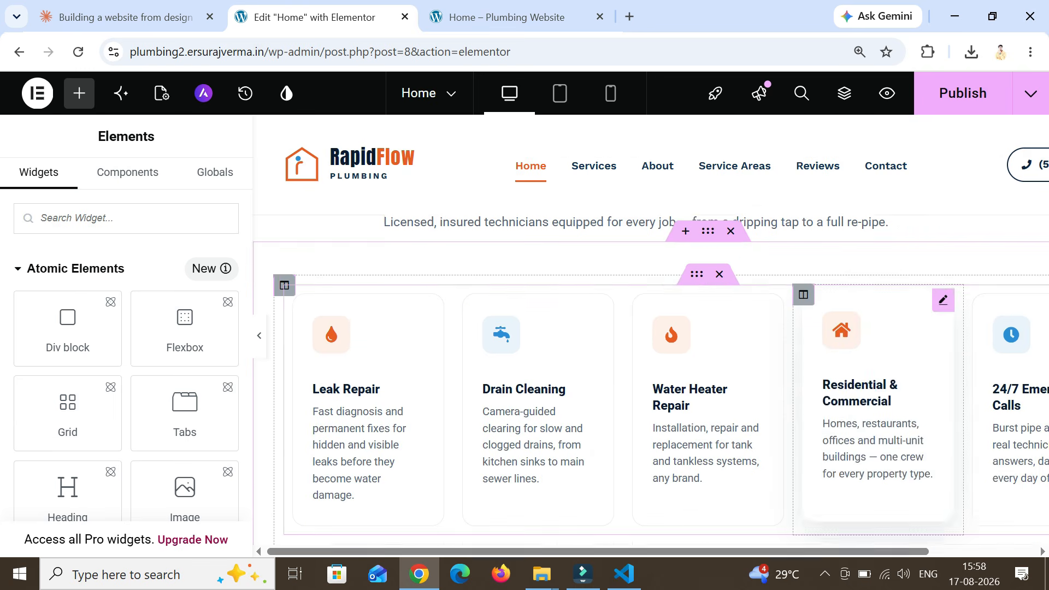
{"action": "right_click", "coordinate": [806, 350]}
{"action": "left_click", "coordinate": [836, 536]}
{"action": "right_click", "coordinate": [930, 293]}
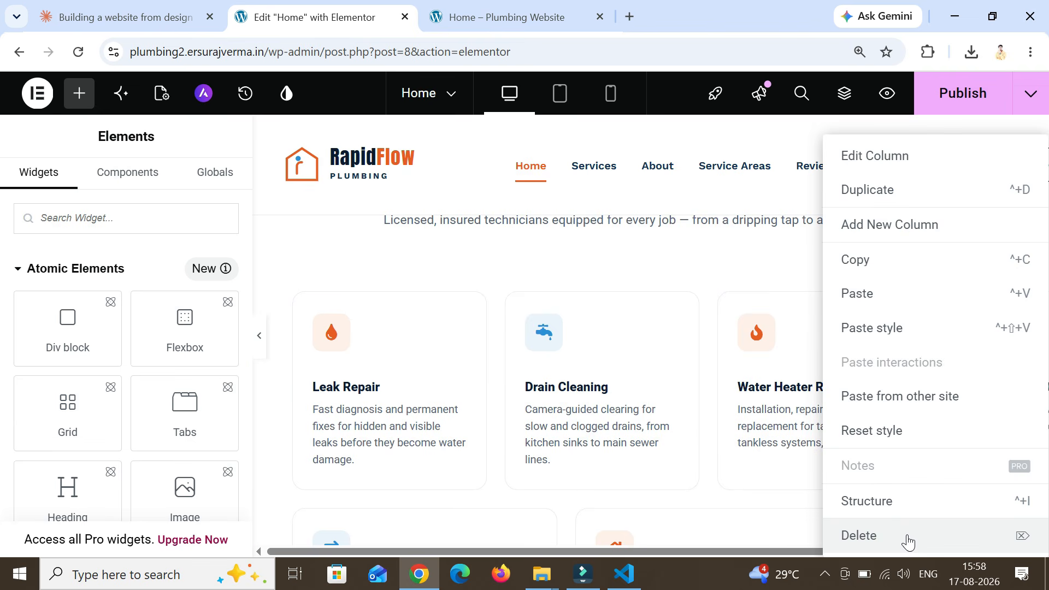
{"action": "left_click", "coordinate": [906, 536]}
Step: Publish the page and check the centered label, service cards and About section in the preview
{"action": "left_click", "coordinate": [957, 106]}
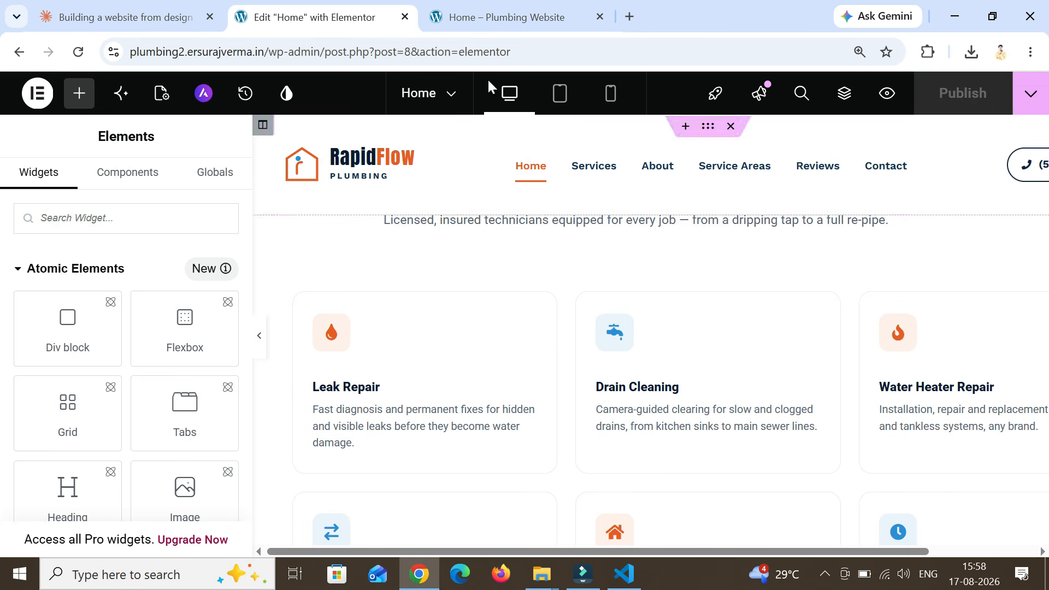
{"action": "left_click", "coordinate": [481, 17]}
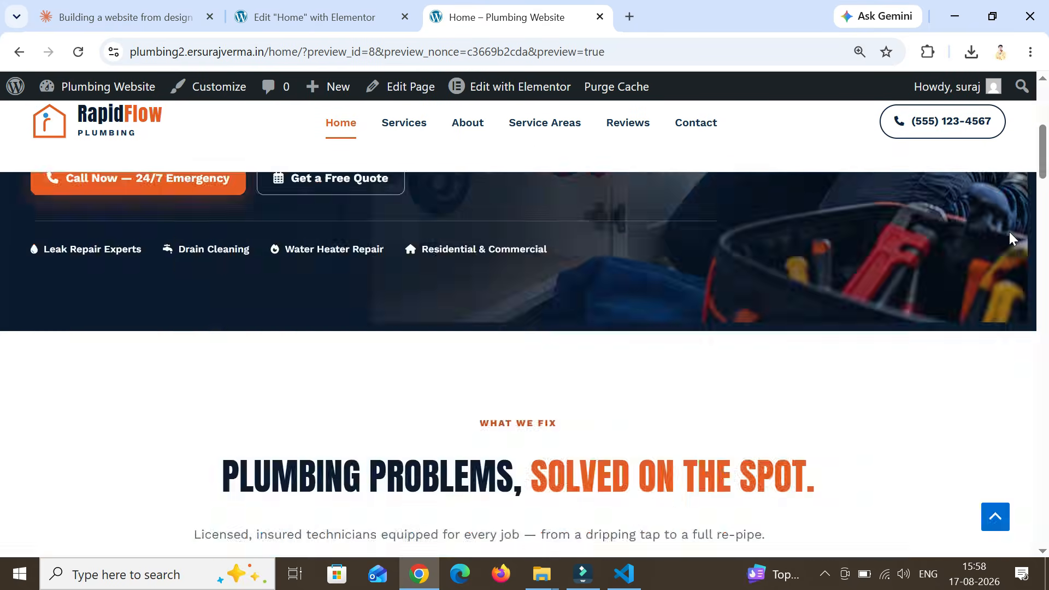
{"action": "scroll", "coordinate": [1009, 231], "scroll_direction": "down", "scroll_amount": 4}
{"action": "scroll", "coordinate": [977, 301], "scroll_direction": "down", "scroll_amount": 7}
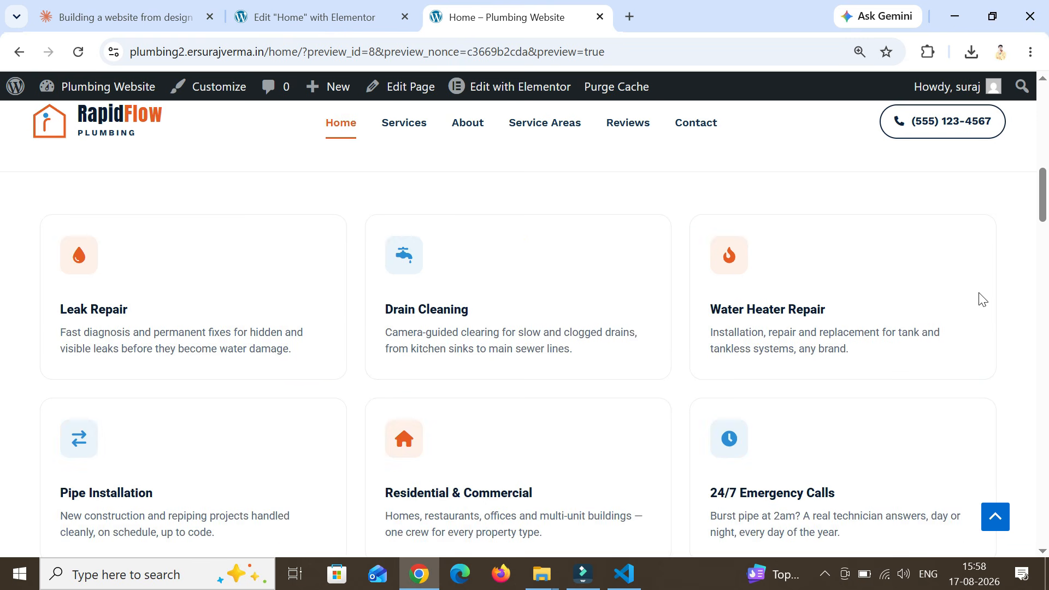
{"action": "scroll", "coordinate": [979, 305], "scroll_direction": "down", "scroll_amount": 6}
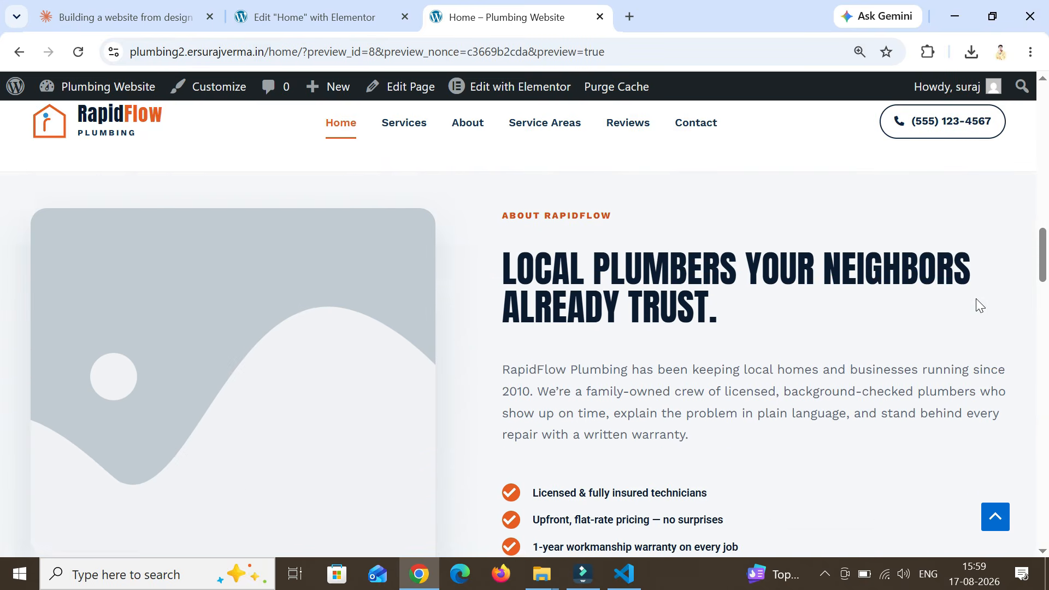
{"action": "scroll", "coordinate": [396, 295], "scroll_direction": "up", "scroll_amount": 1}
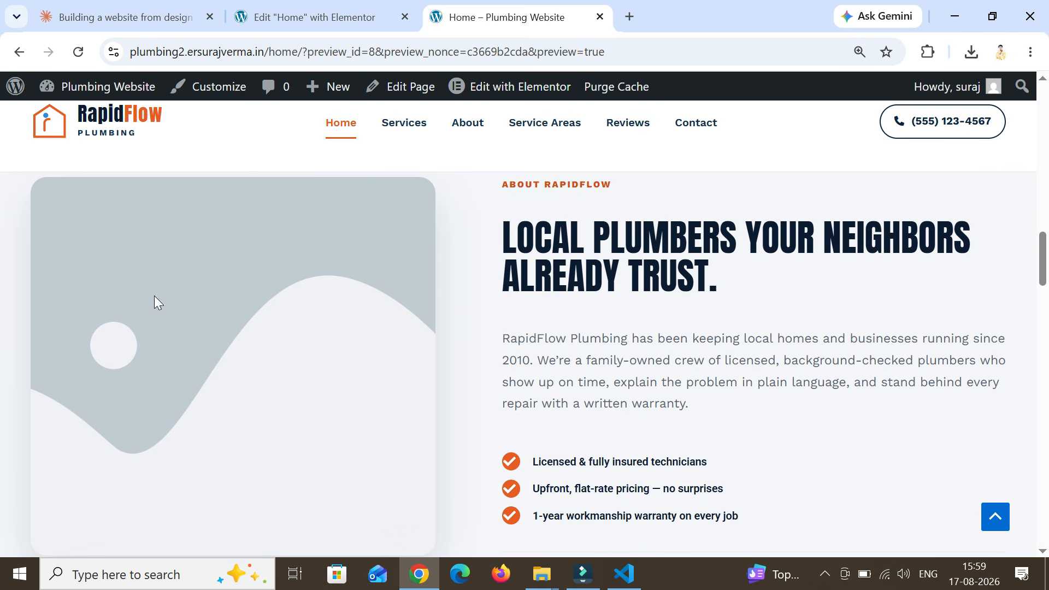
Step: Replace the About section's placeholder image by uploading pexels-kindelmedia-8486923 from the Downloads folder
{"action": "left_click", "coordinate": [292, 16]}
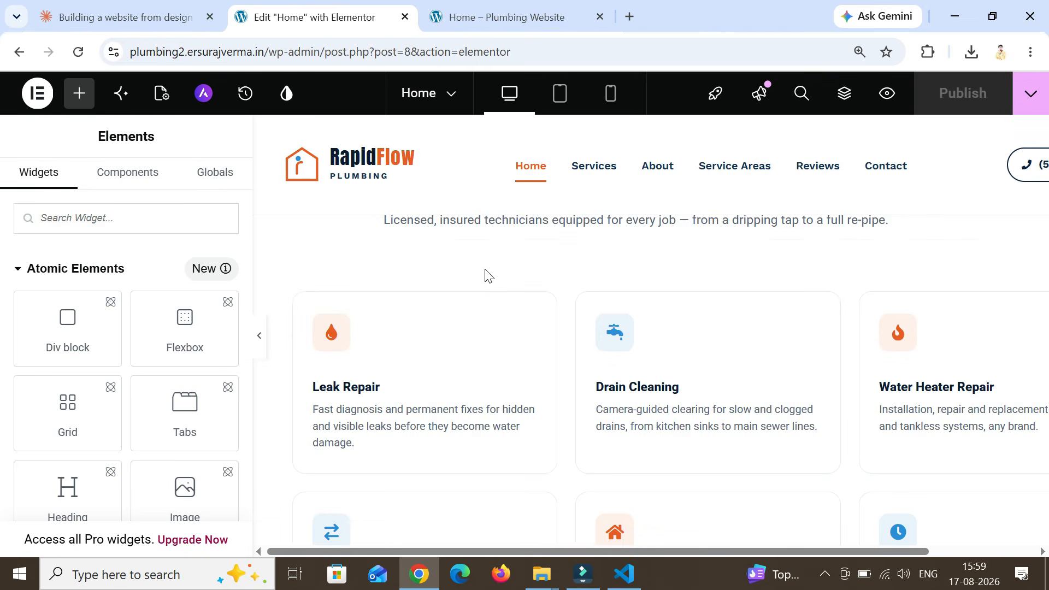
{"action": "scroll", "coordinate": [488, 276], "scroll_direction": "down", "scroll_amount": 5}
{"action": "scroll", "coordinate": [486, 270], "scroll_direction": "down", "scroll_amount": 5}
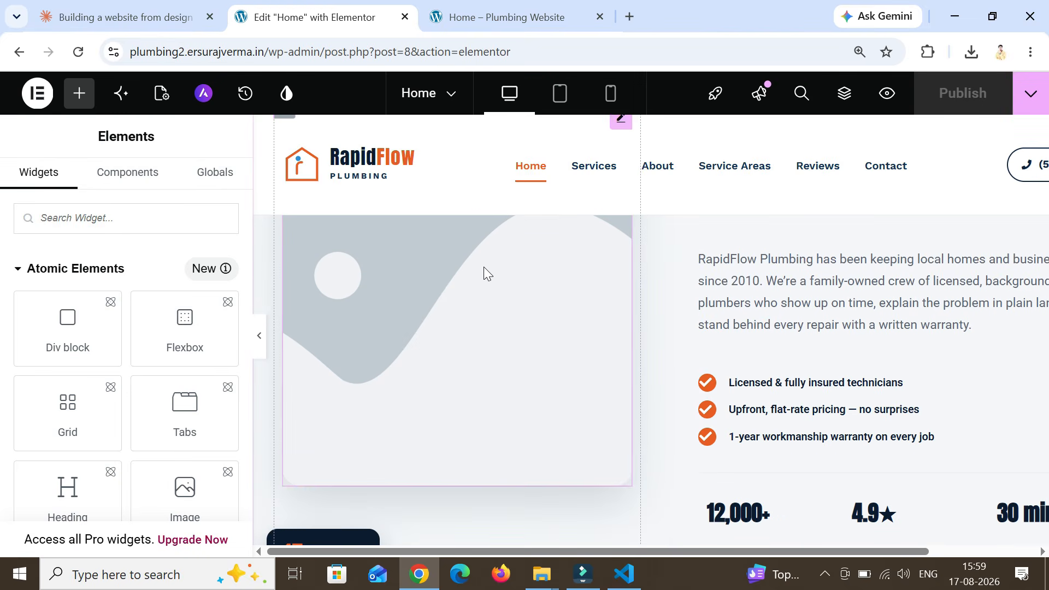
{"action": "scroll", "coordinate": [481, 284], "scroll_direction": "up", "scroll_amount": 3}
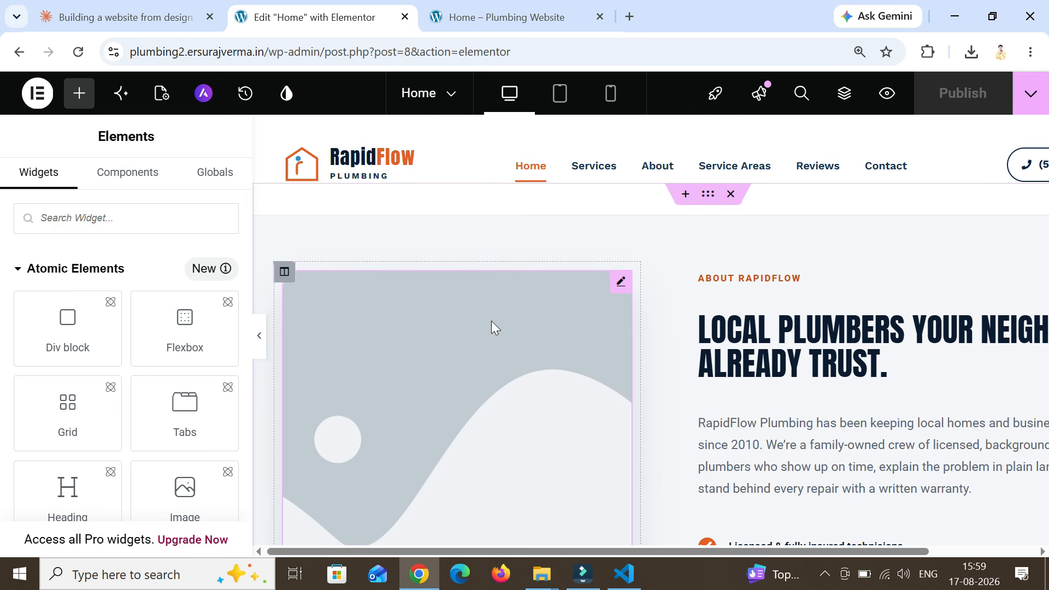
{"action": "left_click", "coordinate": [621, 282]}
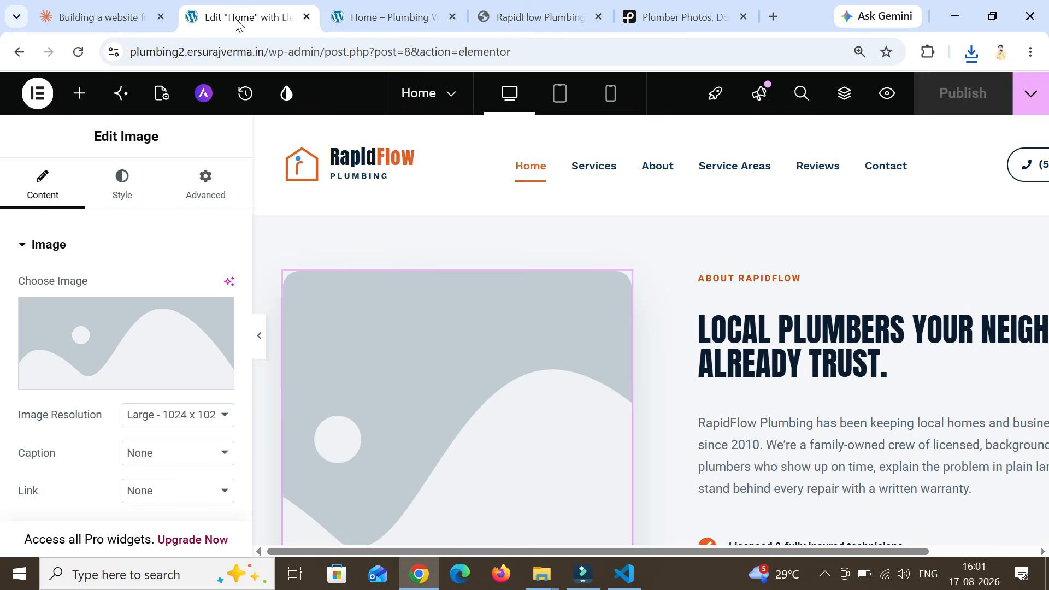
{"action": "left_click", "coordinate": [132, 356]}
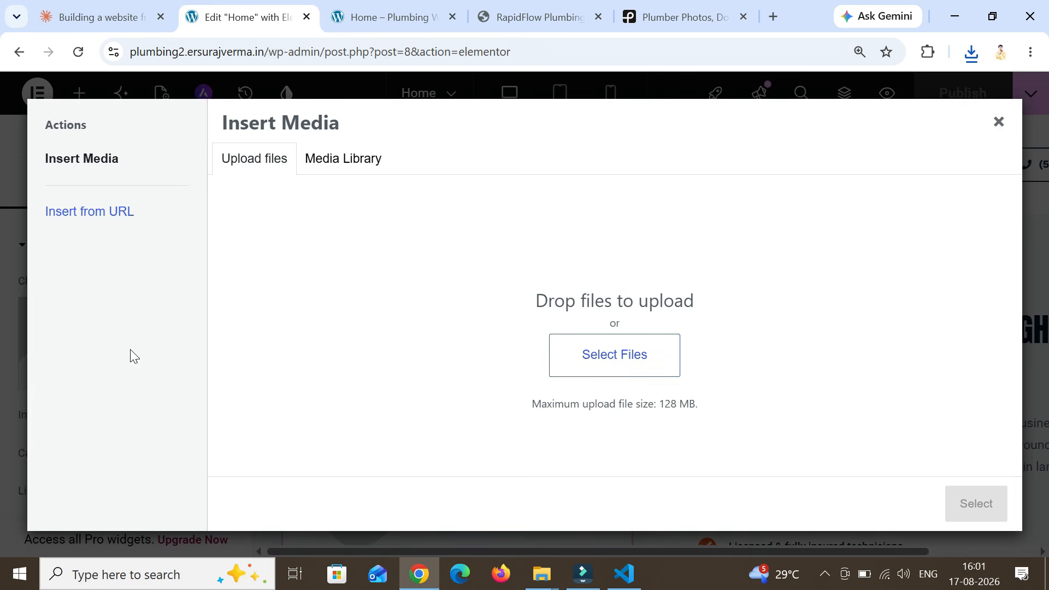
{"action": "left_click", "coordinate": [586, 356]}
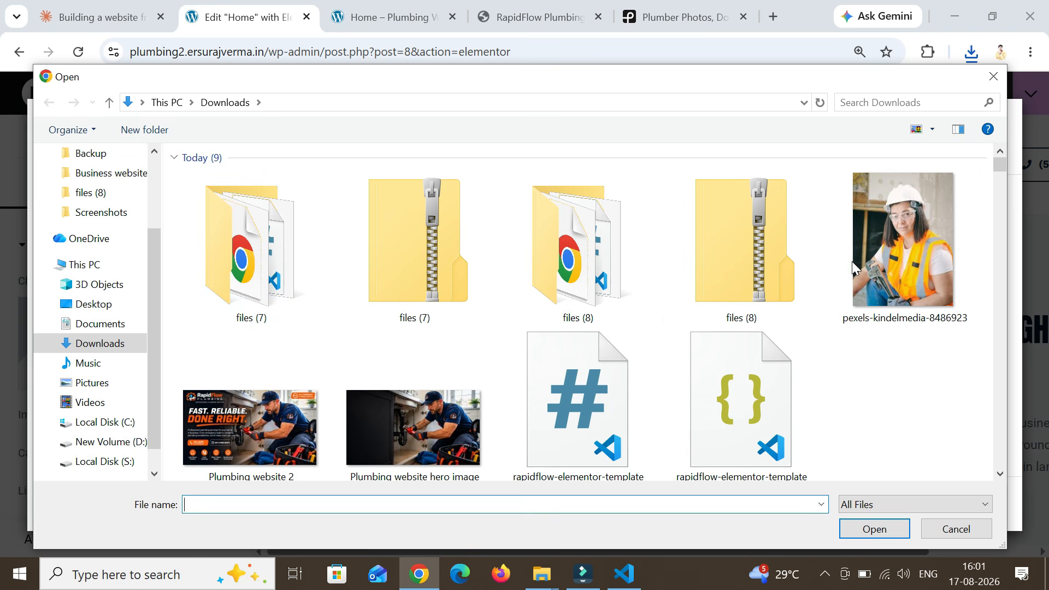
{"action": "left_click", "coordinate": [891, 241]}
{"action": "left_click", "coordinate": [877, 527]}
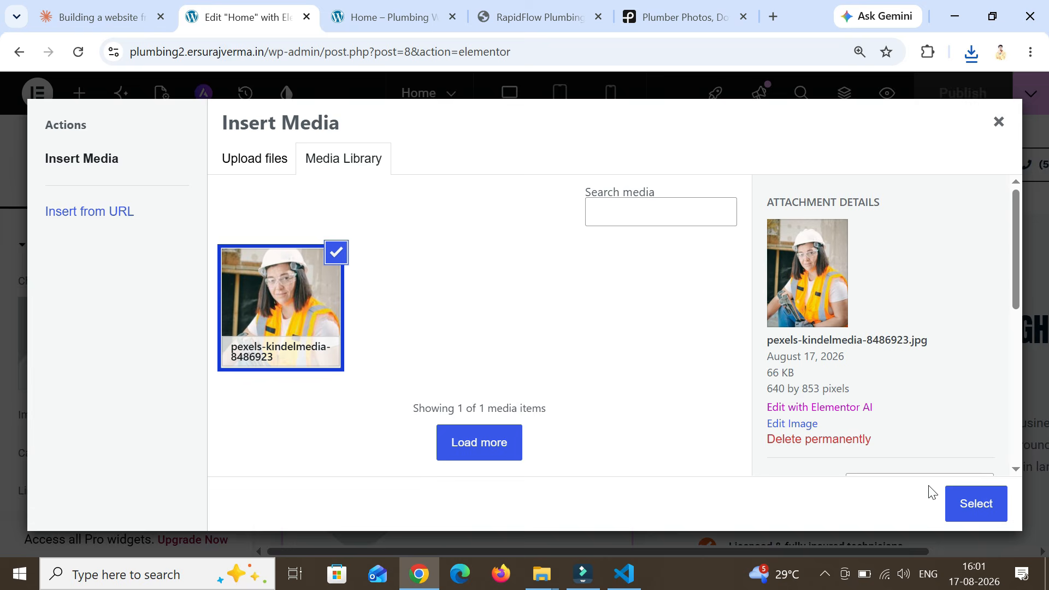
{"action": "left_click", "coordinate": [978, 503]}
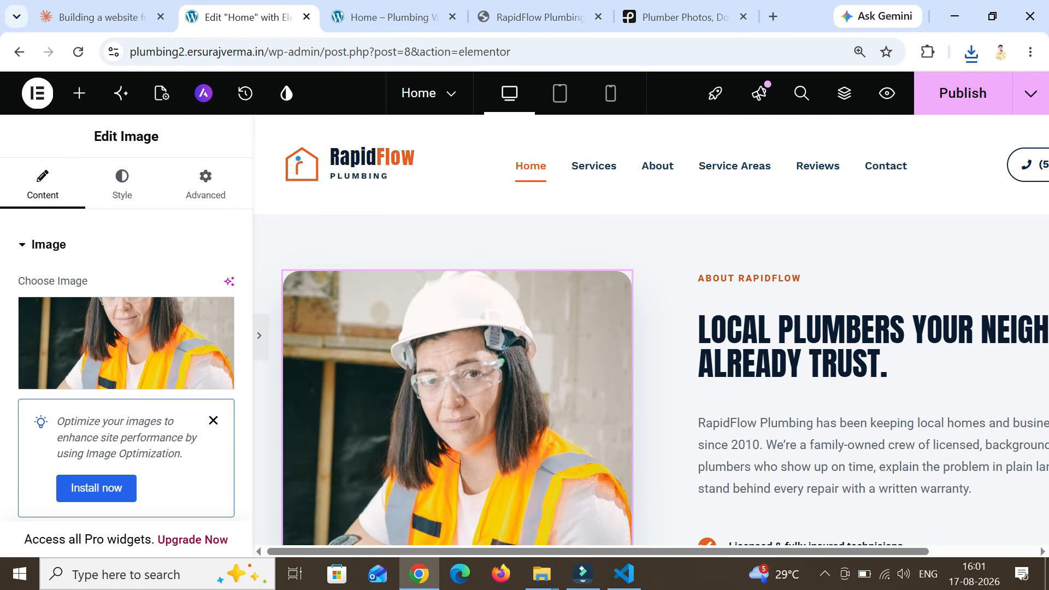
Step: Look over the About, service area and Reviews sections at full canvas width to find remaining layout problems
{"action": "left_click", "coordinate": [259, 335]}
{"action": "scroll", "coordinate": [637, 326], "scroll_direction": "down", "scroll_amount": 5}
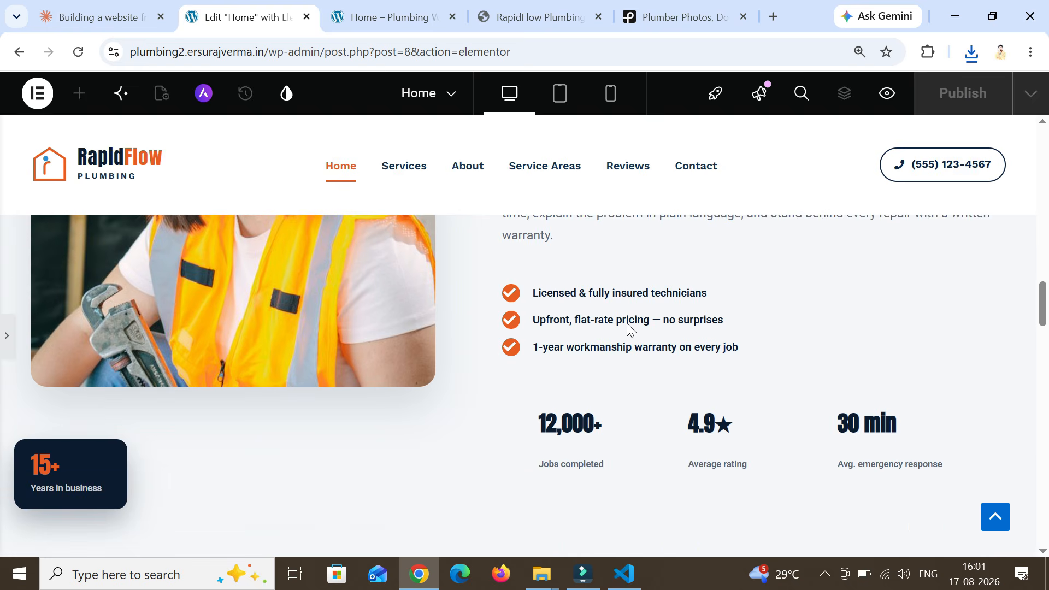
{"action": "scroll", "coordinate": [627, 323], "scroll_direction": "up", "scroll_amount": 6}
{"action": "scroll", "coordinate": [628, 323], "scroll_direction": "down", "scroll_amount": 5}
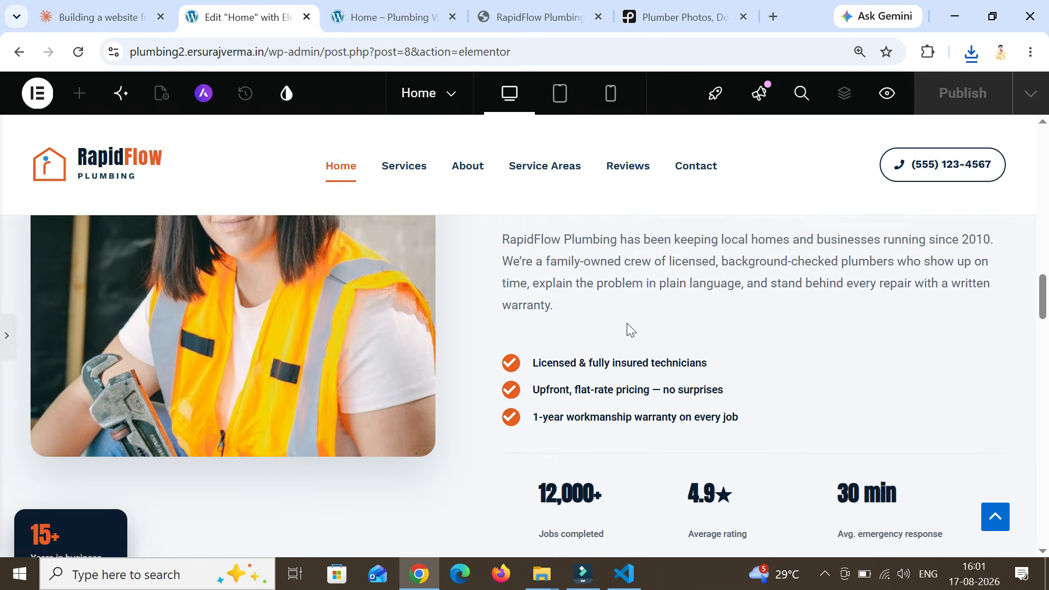
{"action": "scroll", "coordinate": [627, 323], "scroll_direction": "down", "scroll_amount": 10}
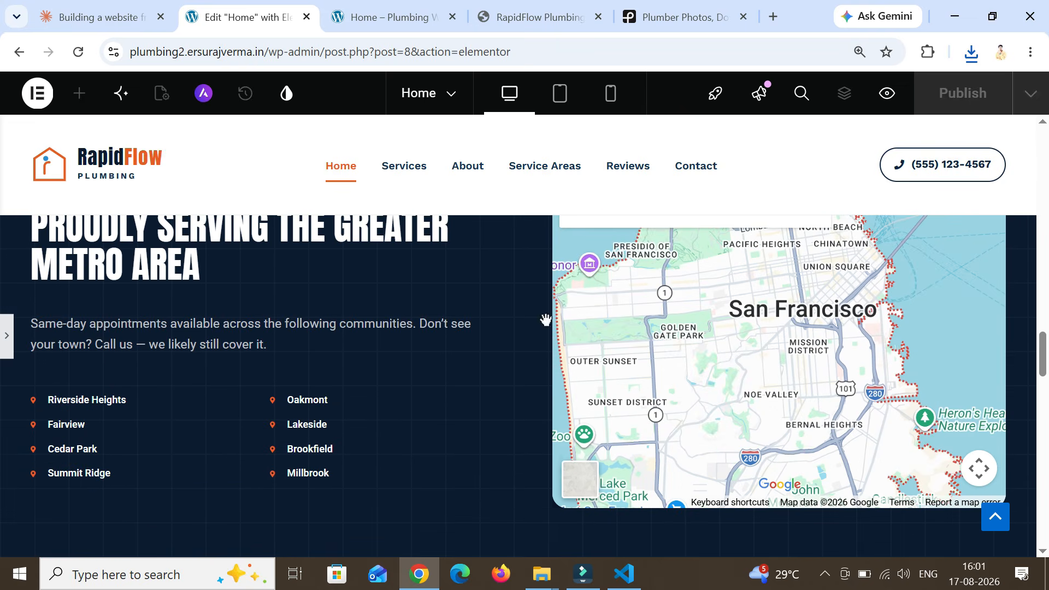
{"action": "scroll", "coordinate": [448, 336], "scroll_direction": "down", "scroll_amount": 8}
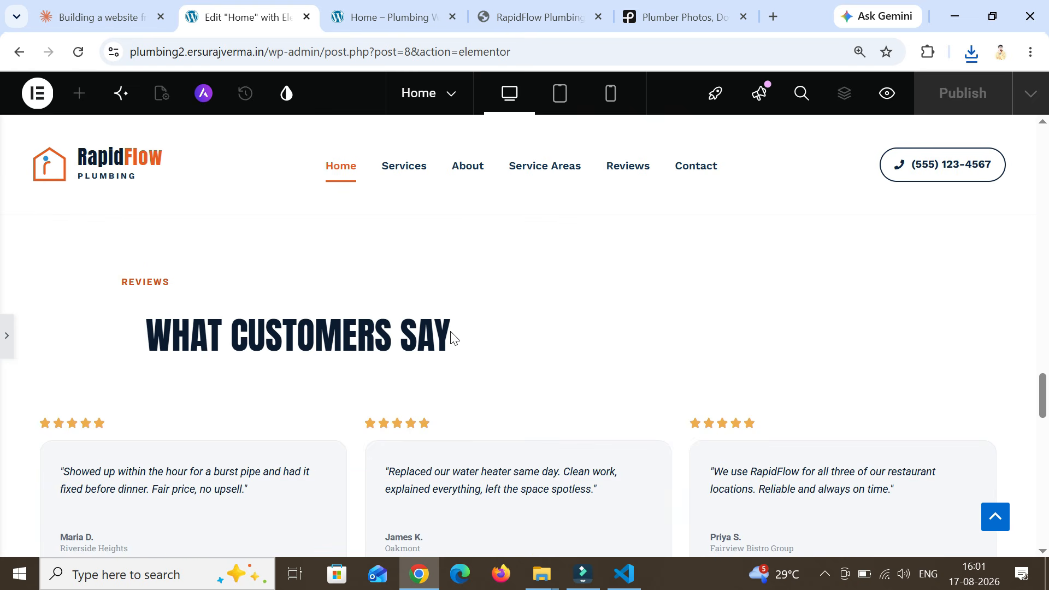
{"action": "left_click", "coordinate": [2, 345]}
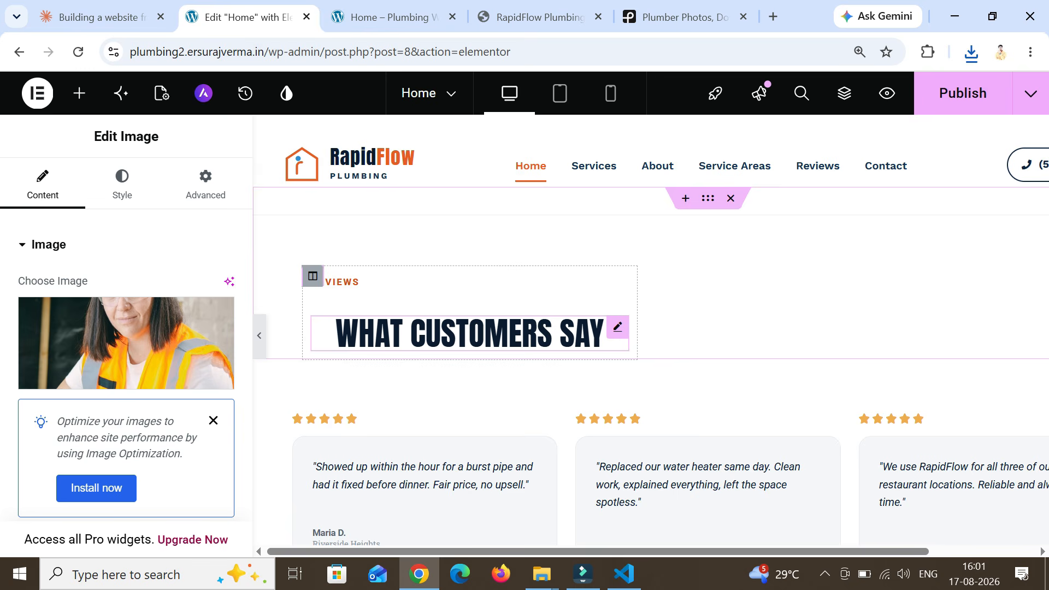
Step: Insert a flexbox container directly below the Reviews heading section and copy the REVIEWS label into it
{"action": "left_click", "coordinate": [685, 350]}
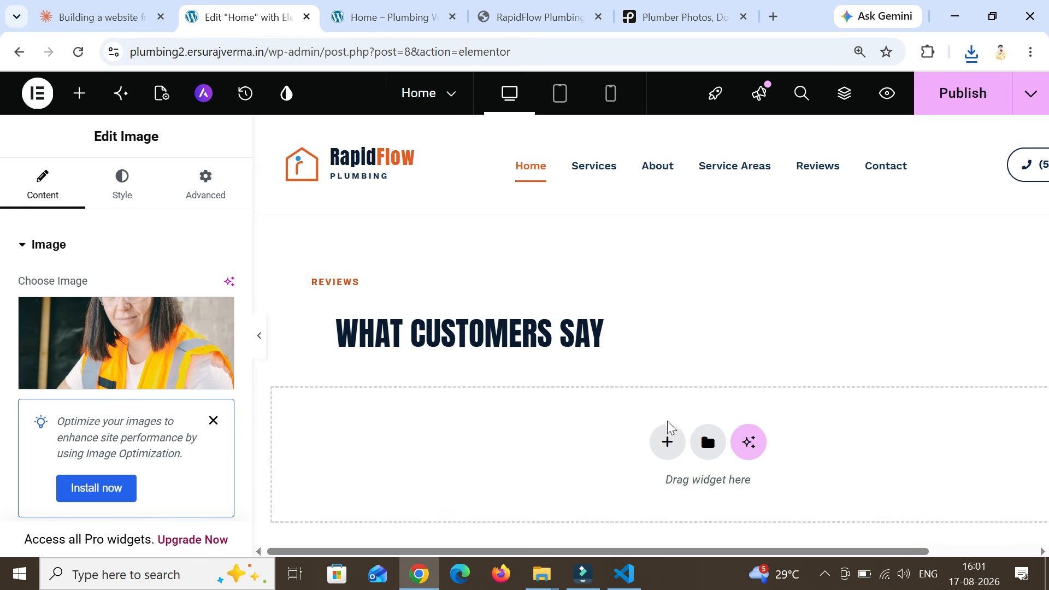
{"action": "left_click", "coordinate": [651, 487]}
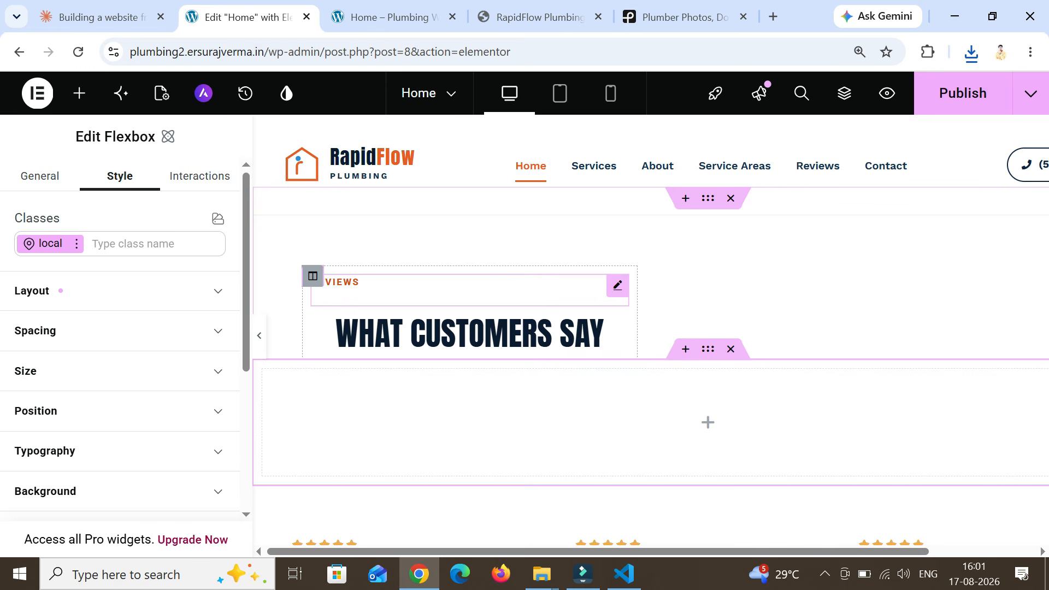
{"action": "right_click", "coordinate": [342, 284]}
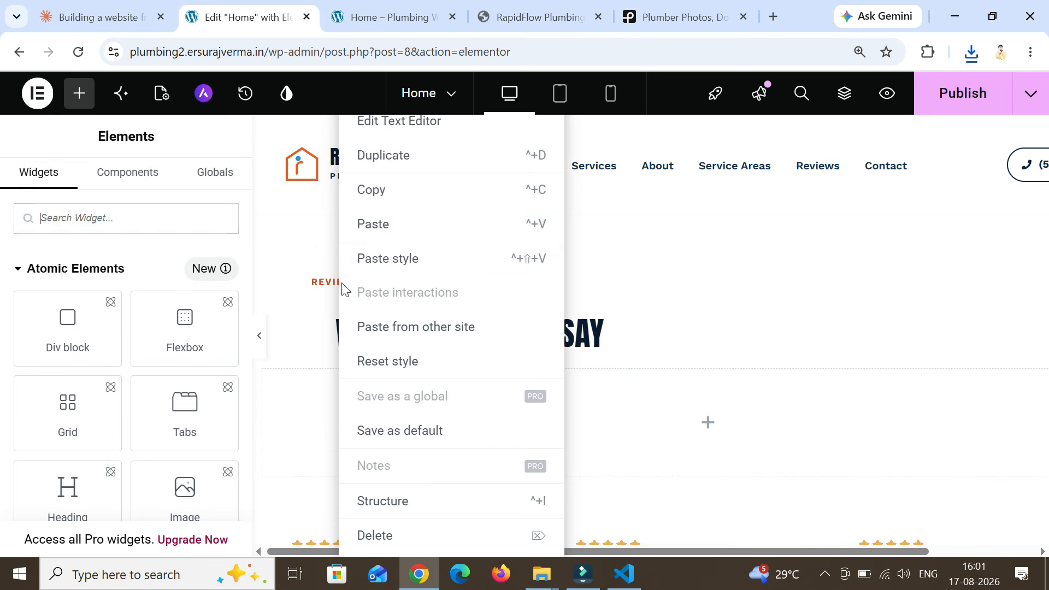
{"action": "left_click", "coordinate": [396, 202]}
{"action": "scroll", "coordinate": [402, 350], "scroll_direction": "down", "scroll_amount": 2}
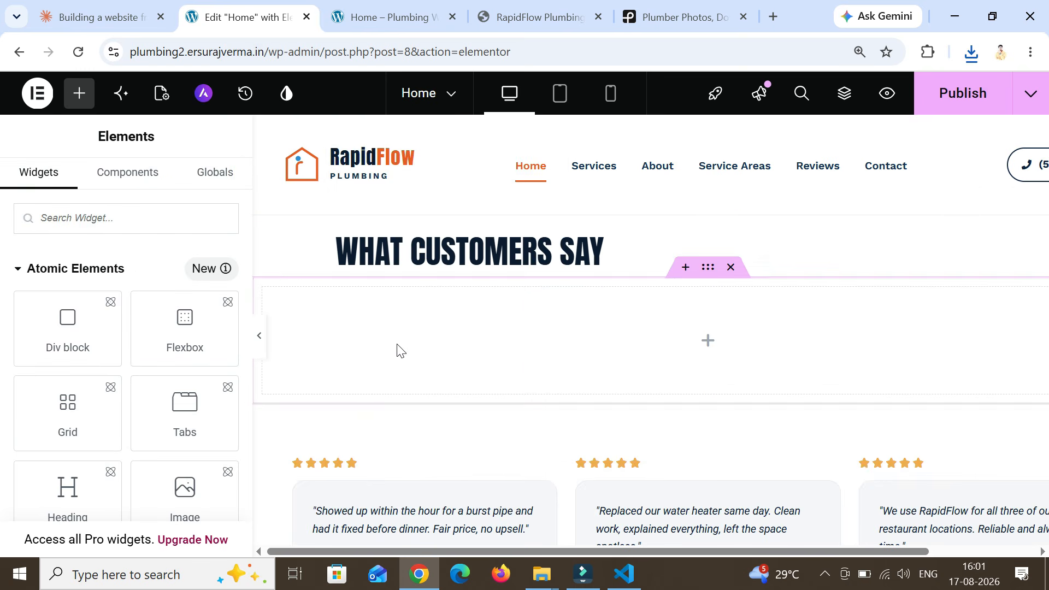
{"action": "right_click", "coordinate": [397, 327]}
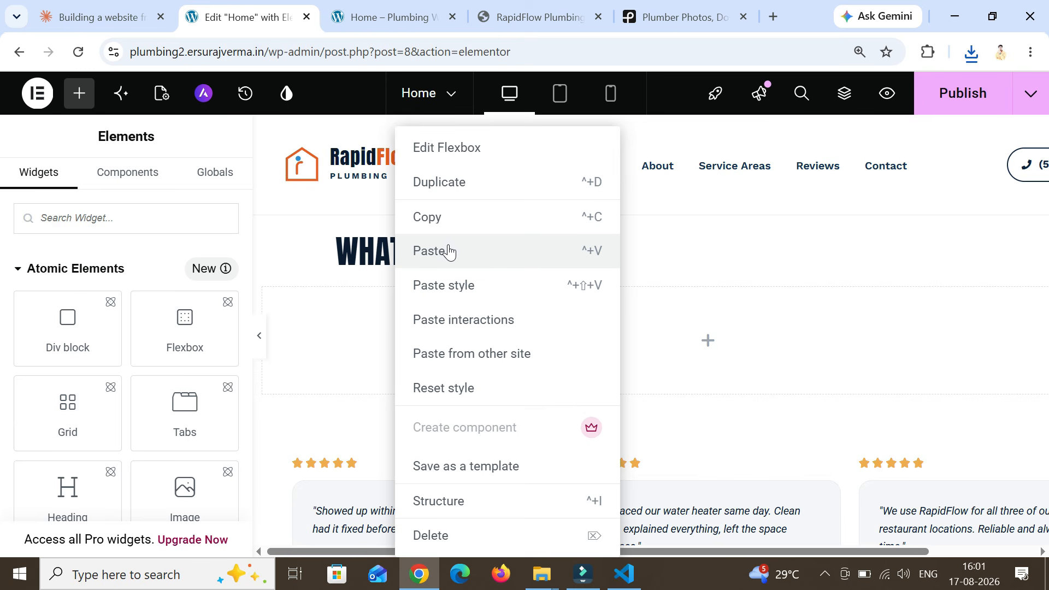
{"action": "left_click", "coordinate": [431, 251]}
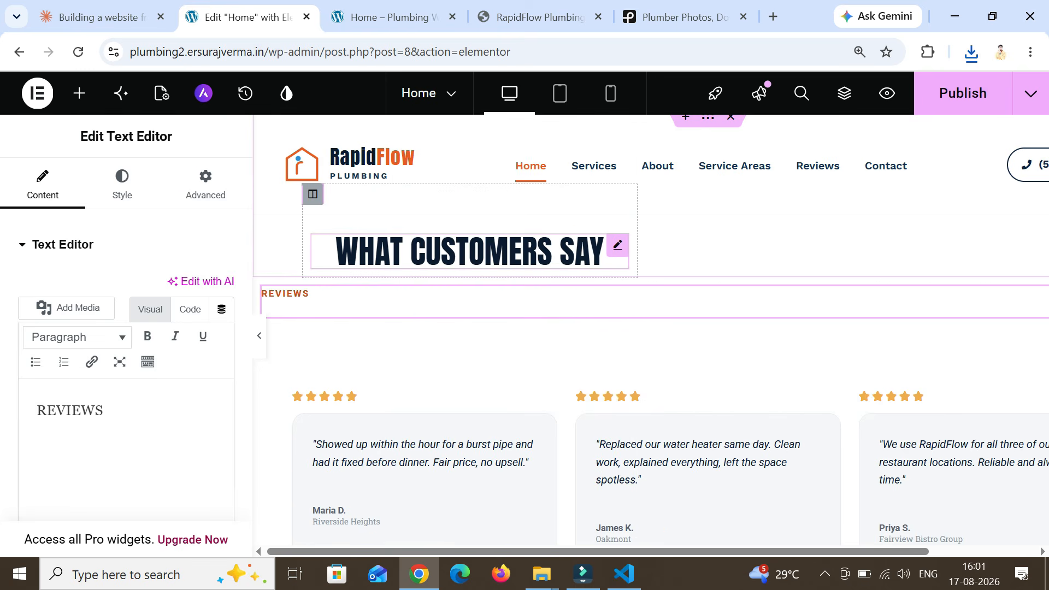
Step: Copy the "What customers say" heading into the new flexbox below the REVIEWS label
{"action": "right_click", "coordinate": [470, 252]}
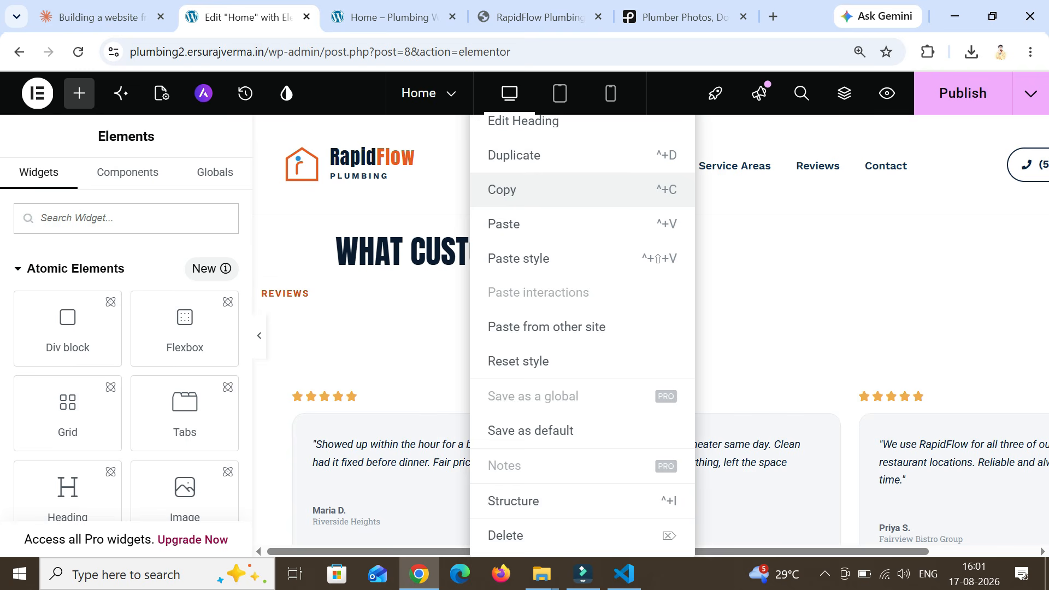
{"action": "left_click", "coordinate": [525, 190]}
{"action": "right_click", "coordinate": [436, 332]}
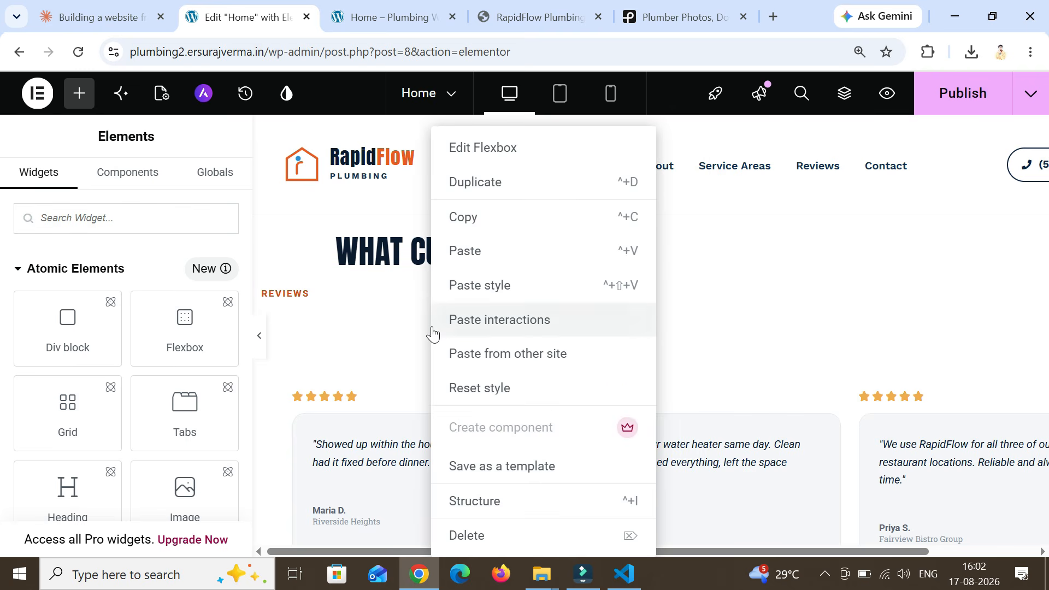
{"action": "left_click", "coordinate": [479, 253]}
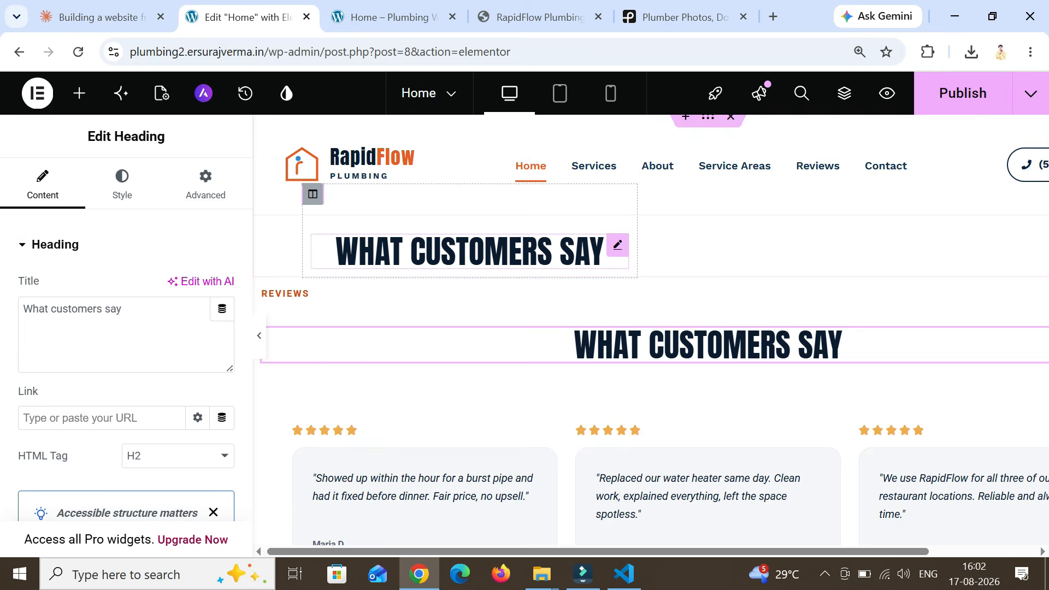
Step: Center-align the copied REVIEWS label and delete the original off-center Reviews heading section
{"action": "left_click", "coordinate": [316, 304]}
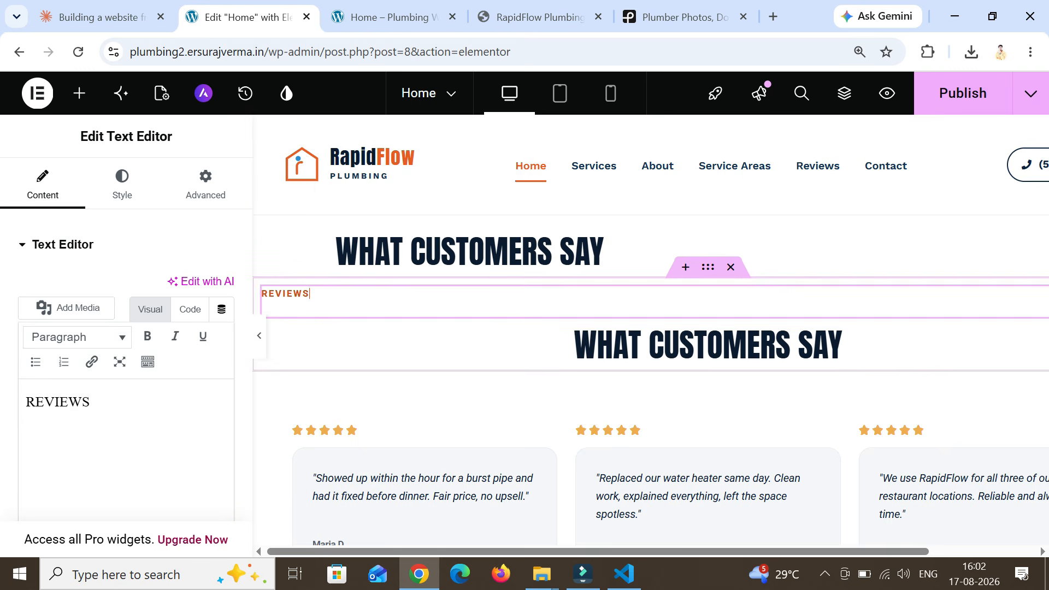
{"action": "left_click", "coordinate": [117, 198]}
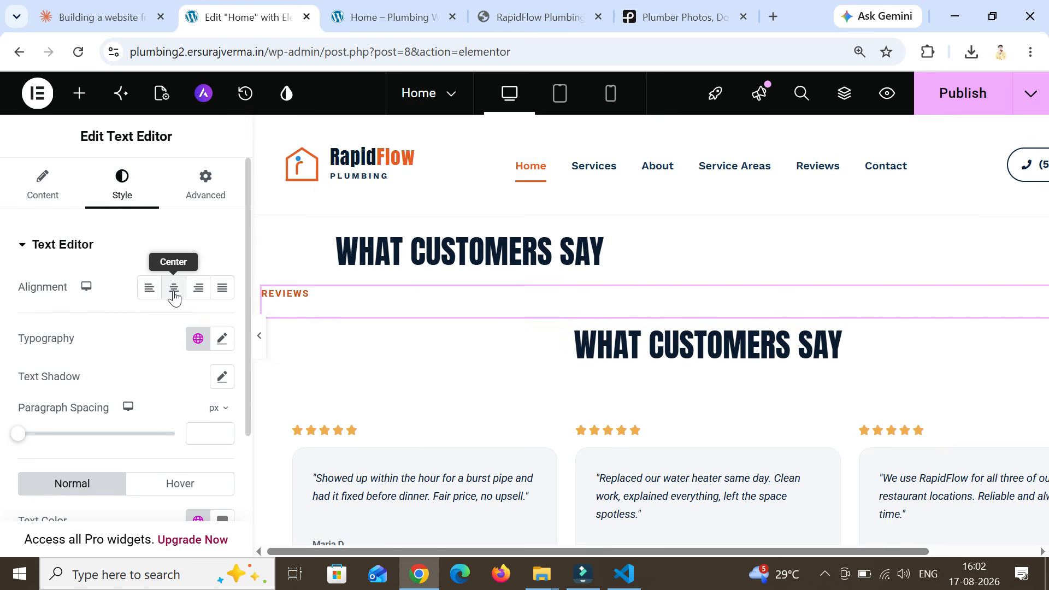
{"action": "scroll", "coordinate": [718, 327], "scroll_direction": "up", "scroll_amount": 3}
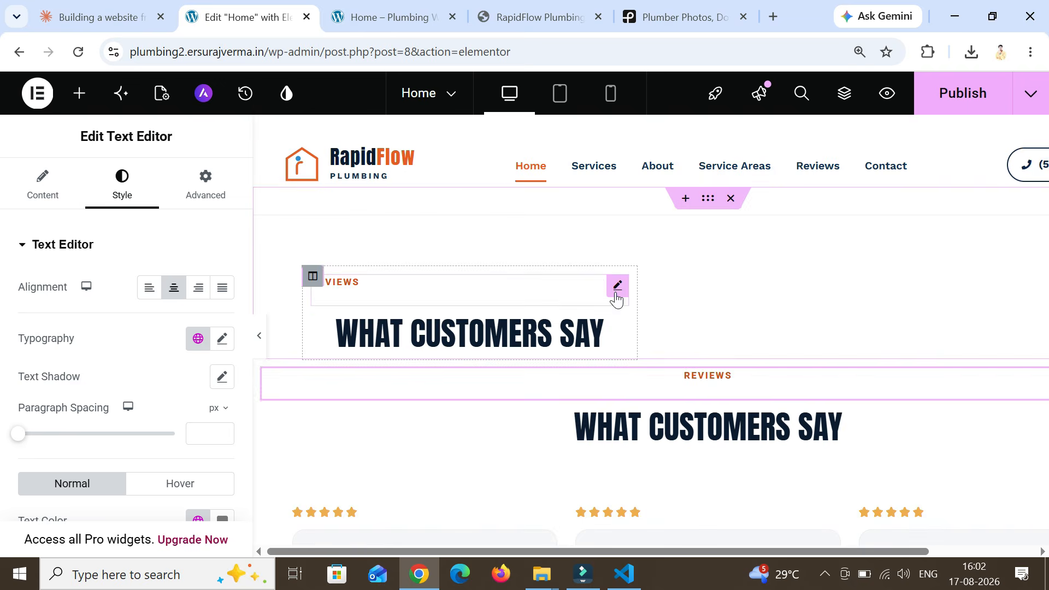
{"action": "left_click", "coordinate": [731, 280]}
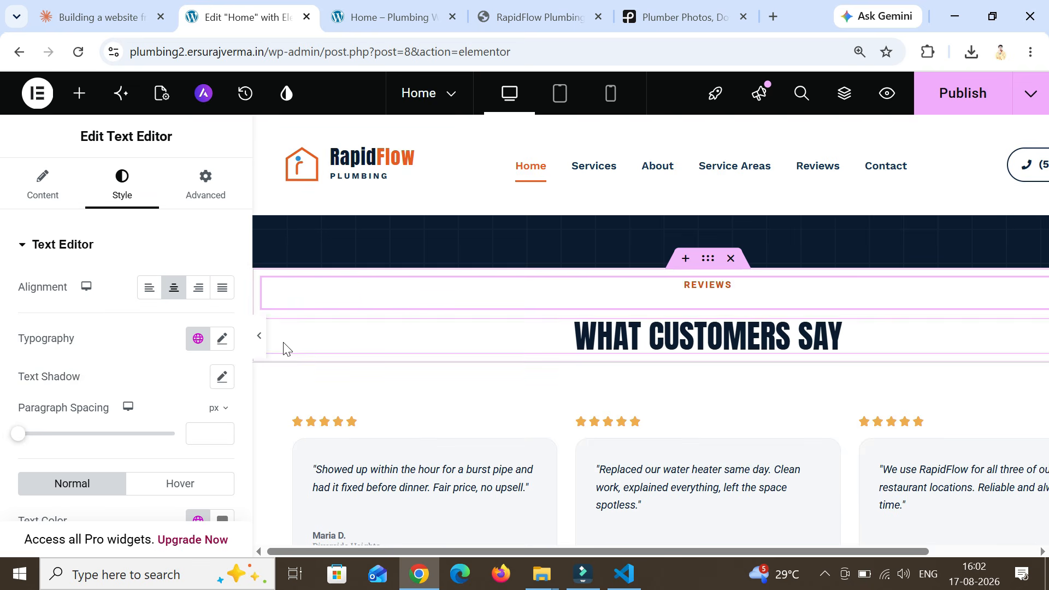
Step: Examine the Reviews, quote request and footer sections at full canvas width for remaining layout problems
{"action": "left_click", "coordinate": [260, 335]}
{"action": "scroll", "coordinate": [922, 332], "scroll_direction": "down", "scroll_amount": 5}
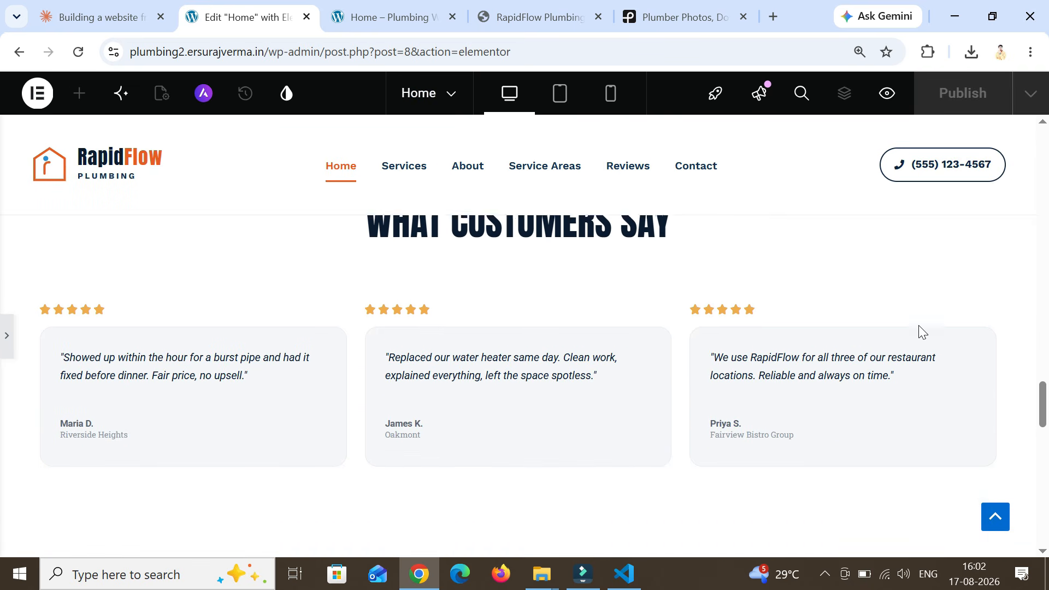
{"action": "scroll", "coordinate": [922, 332], "scroll_direction": "up", "scroll_amount": 5}
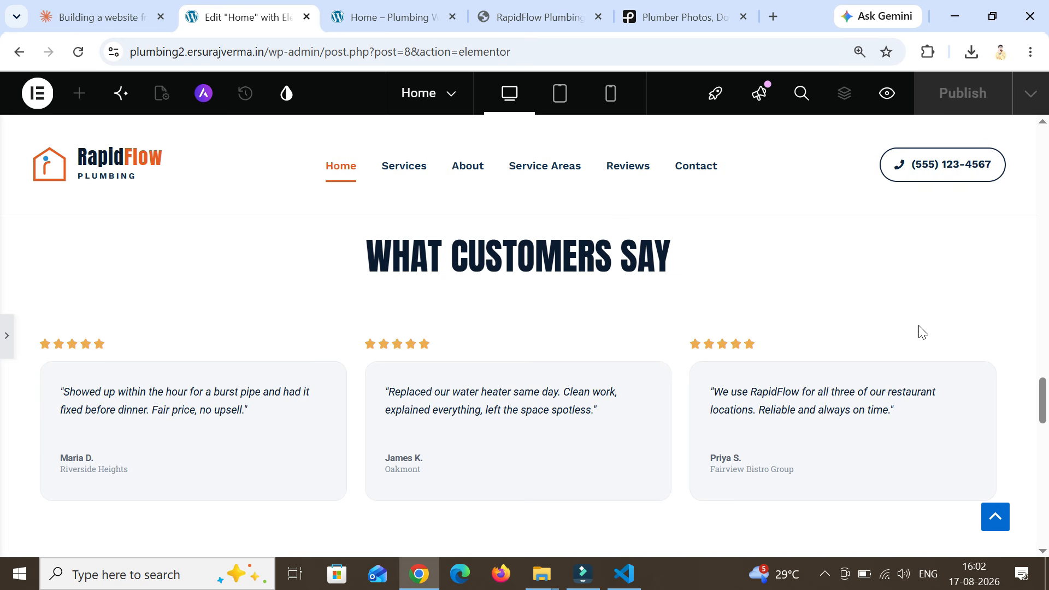
{"action": "scroll", "coordinate": [923, 331], "scroll_direction": "down", "scroll_amount": 5}
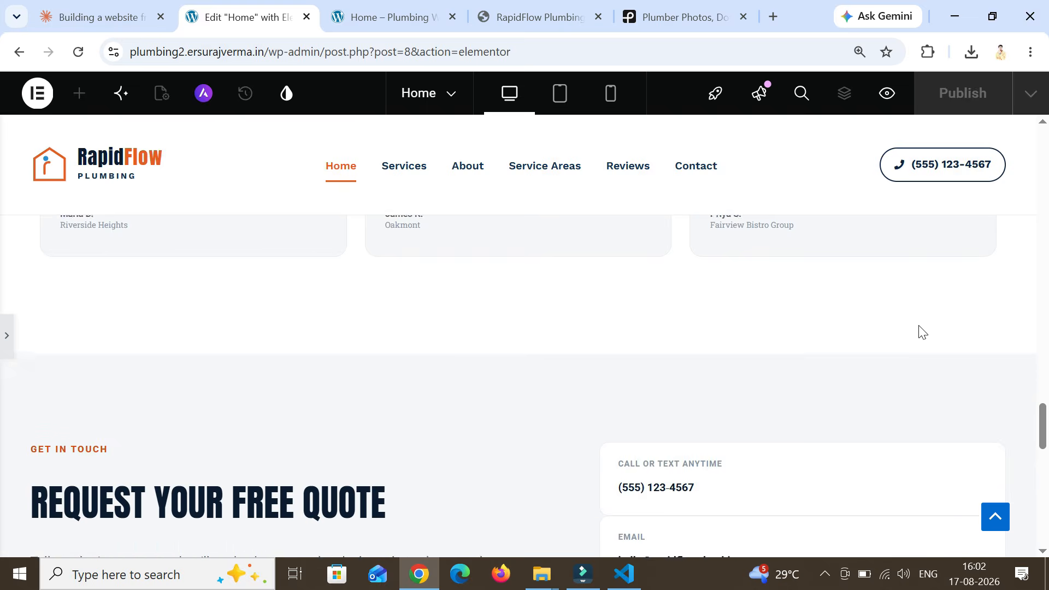
{"action": "scroll", "coordinate": [922, 332], "scroll_direction": "down", "scroll_amount": 5}
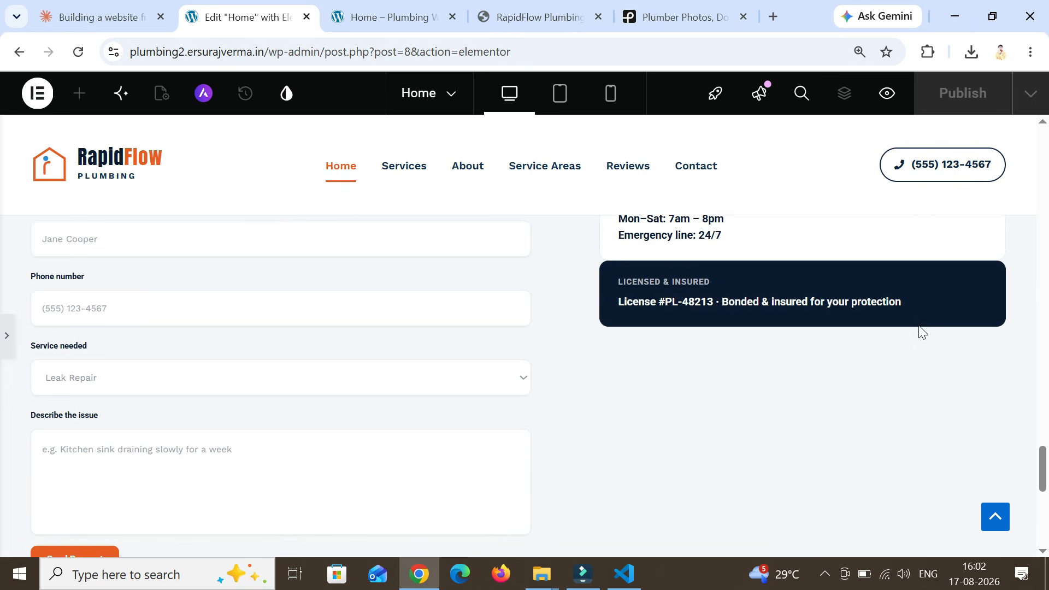
{"action": "scroll", "coordinate": [923, 331], "scroll_direction": "up", "scroll_amount": 5}
{"action": "scroll", "coordinate": [923, 331], "scroll_direction": "down", "scroll_amount": 5}
{"action": "scroll", "coordinate": [922, 332], "scroll_direction": "down", "scroll_amount": 8}
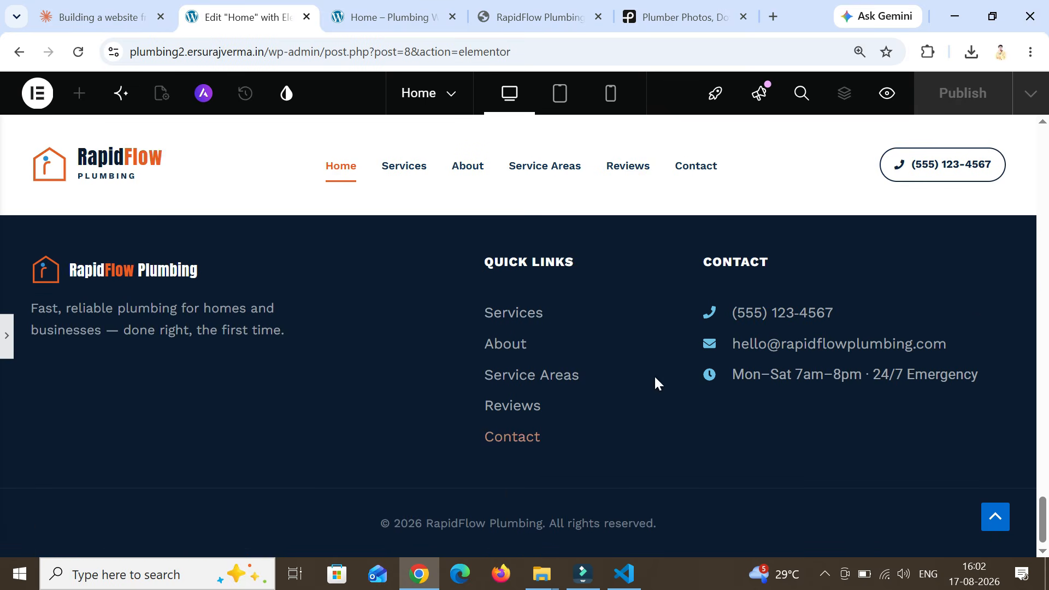
Step: Set the footer contact list's icon color to #DFDFDF and the icon size to 12 px
{"action": "left_click", "coordinate": [4, 349]}
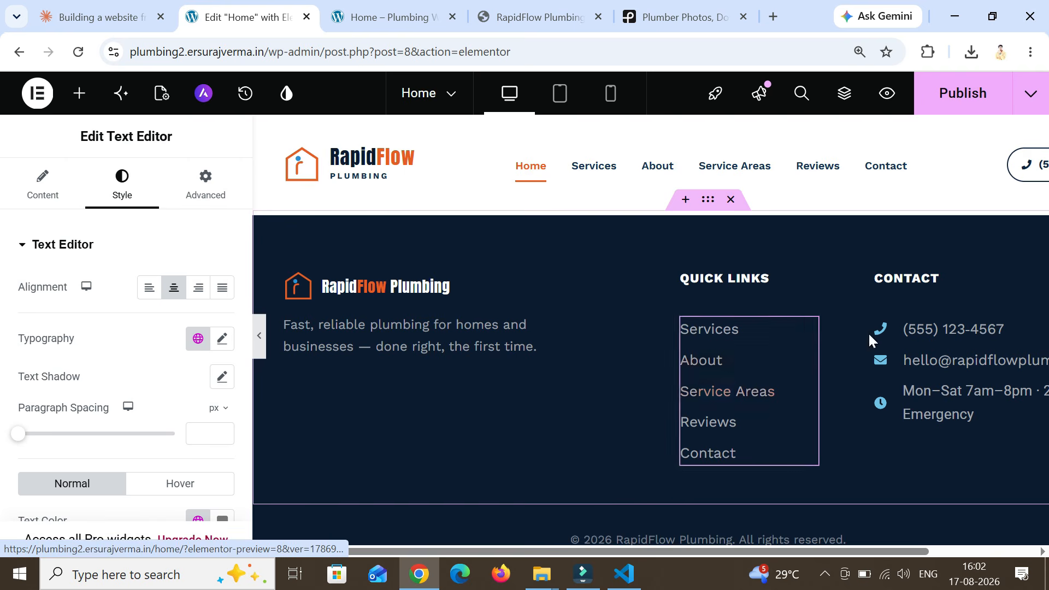
{"action": "left_click", "coordinate": [885, 387]}
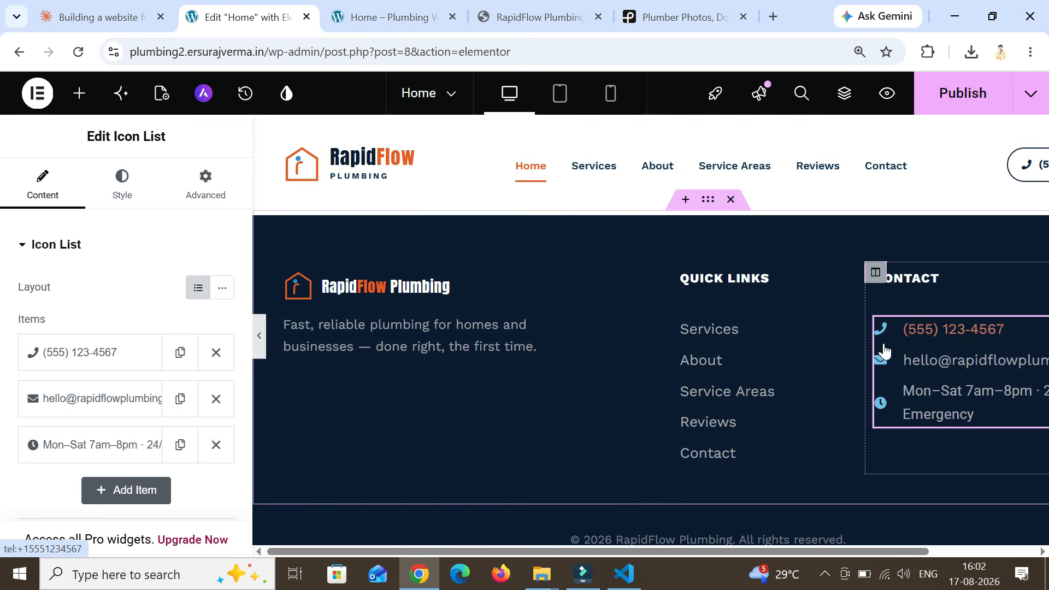
{"action": "scroll", "coordinate": [137, 327], "scroll_direction": "down", "scroll_amount": 3}
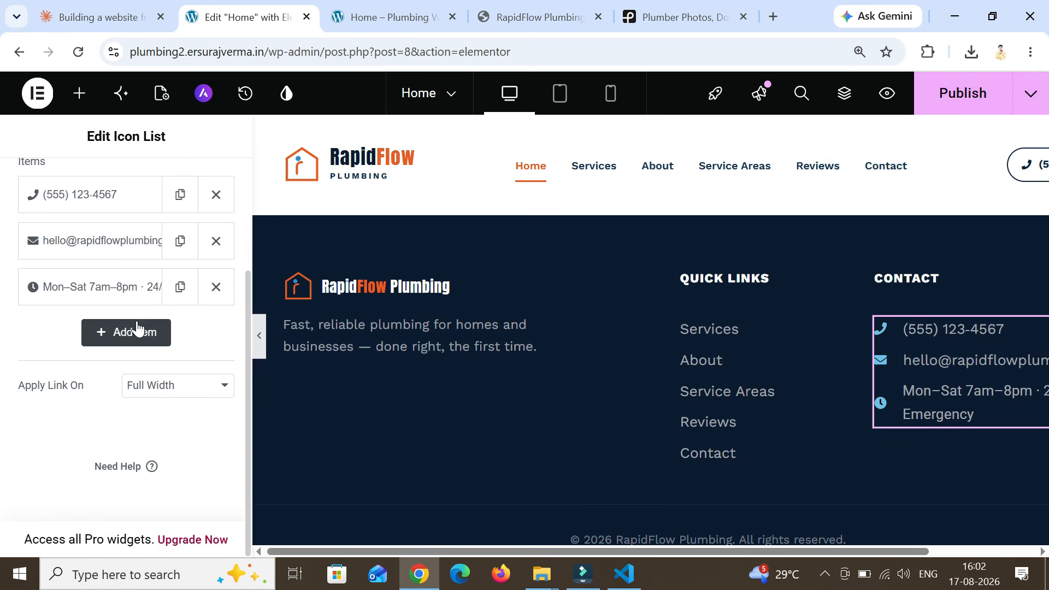
{"action": "scroll", "coordinate": [136, 330], "scroll_direction": "up", "scroll_amount": 3}
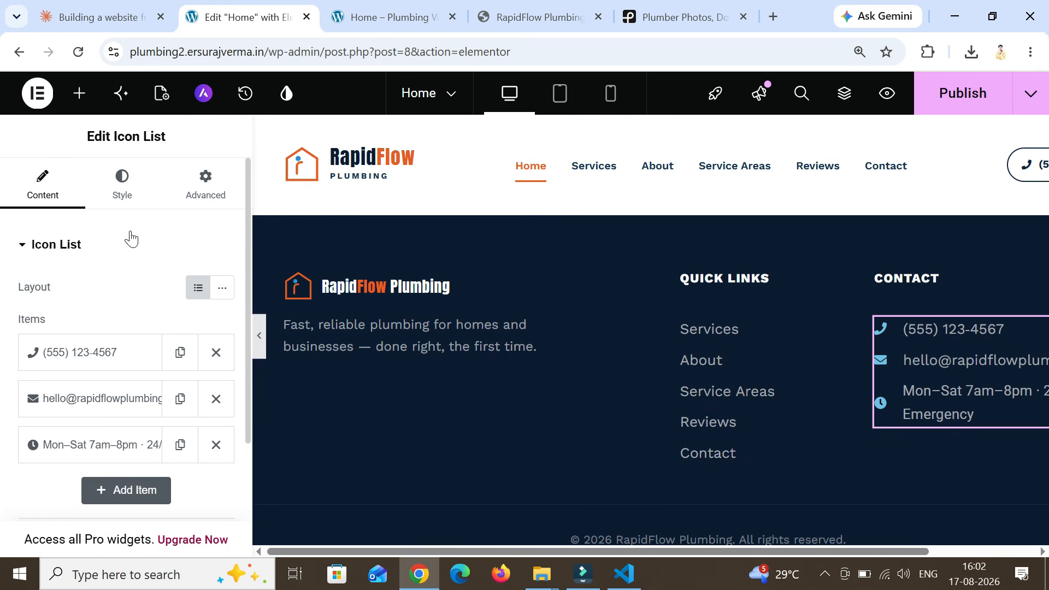
{"action": "left_click", "coordinate": [121, 188]}
{"action": "scroll", "coordinate": [115, 321], "scroll_direction": "down", "scroll_amount": 2}
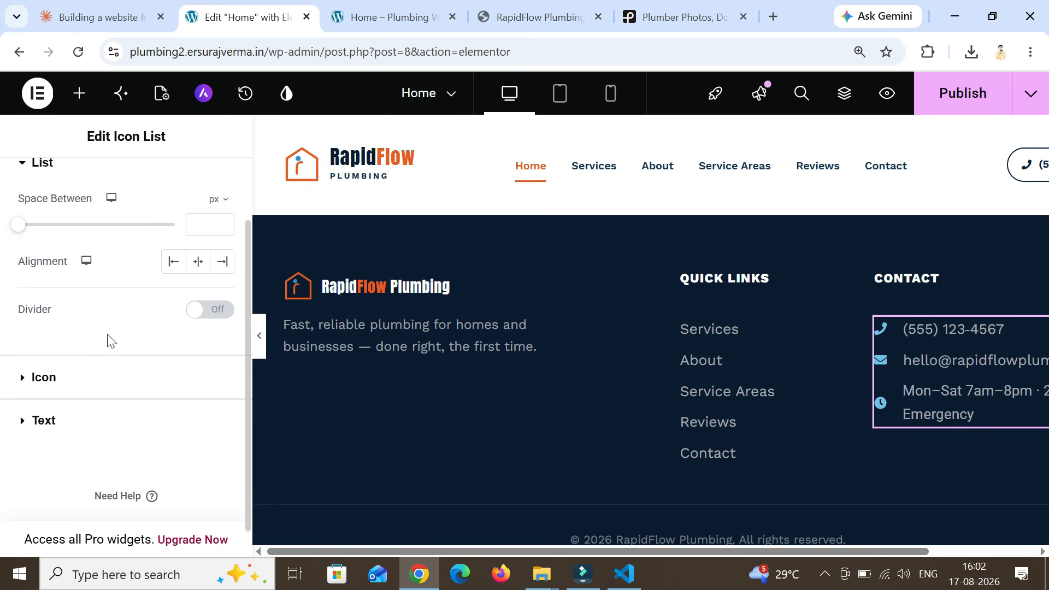
{"action": "left_click", "coordinate": [95, 392]}
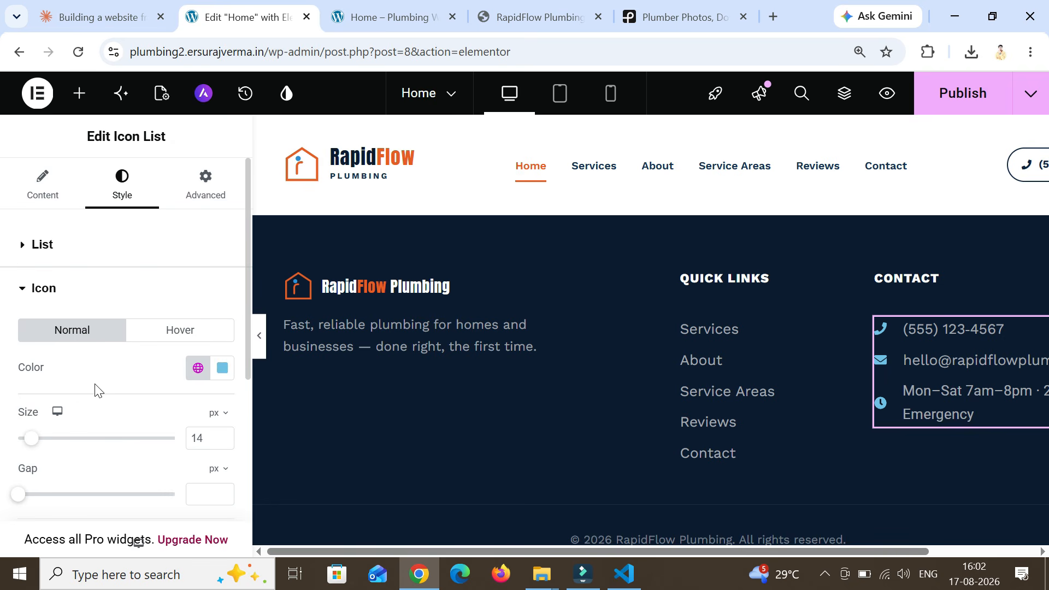
{"action": "left_click", "coordinate": [223, 369]}
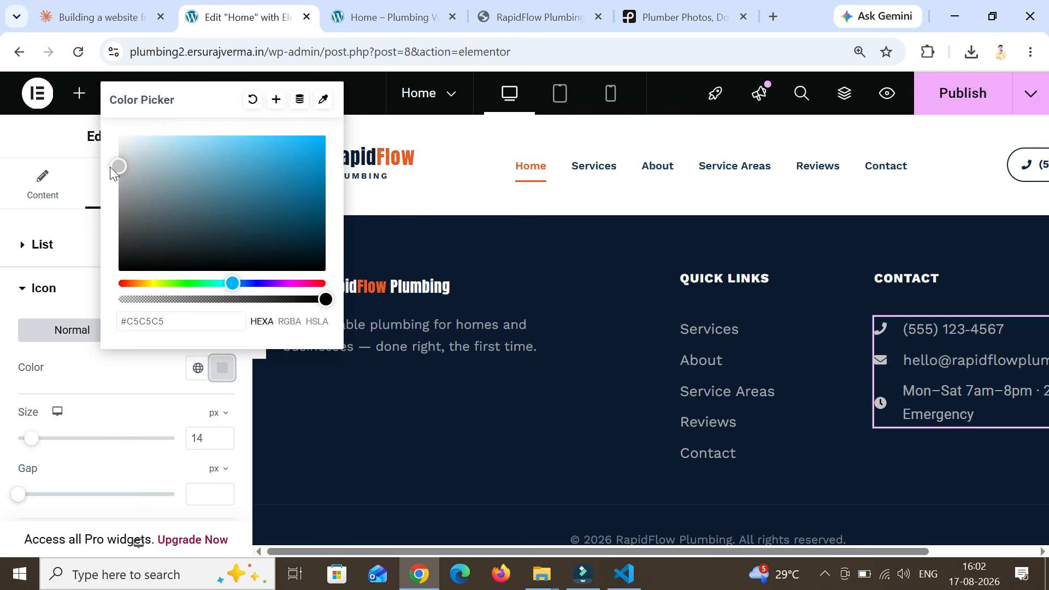
{"action": "left_click_drag", "start_coordinate": [110, 166], "coordinate": [103, 154]}
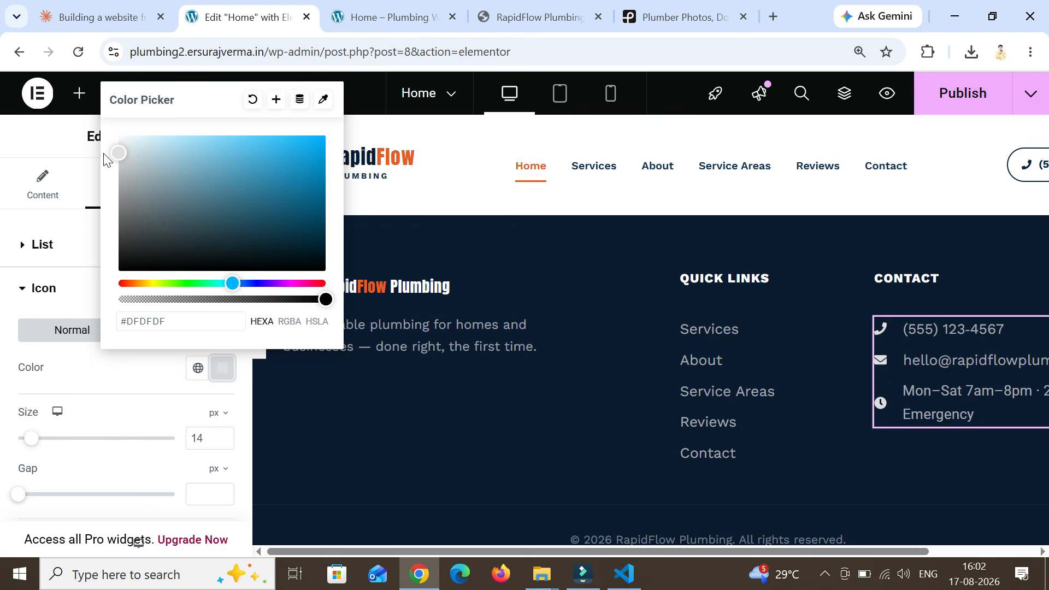
{"action": "left_click", "coordinate": [222, 444]}
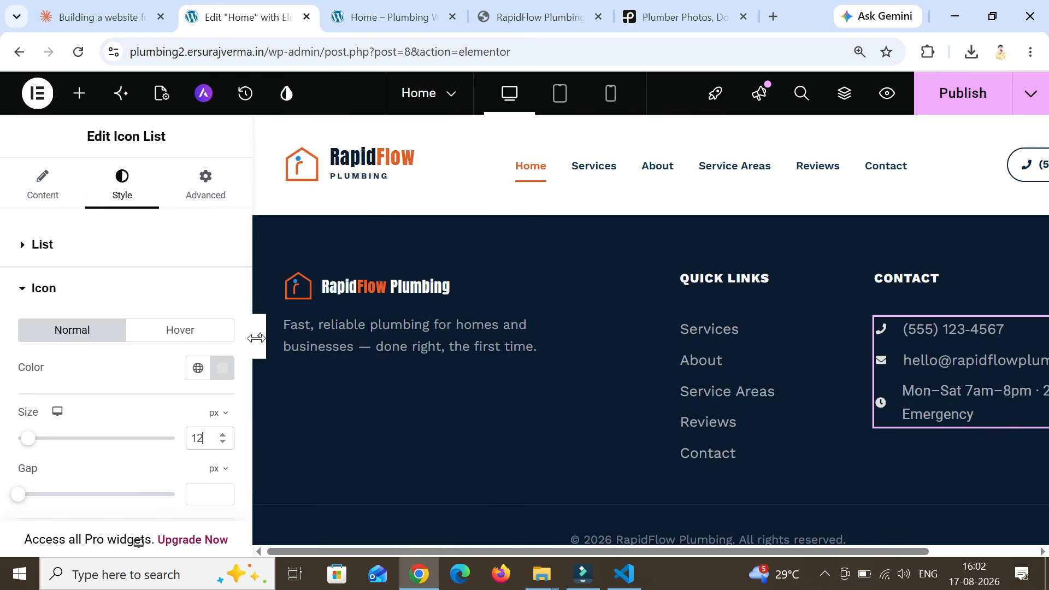
Step: Check the footer at full canvas width and view the page preview from the About section up to the hero
{"action": "left_click", "coordinate": [261, 342]}
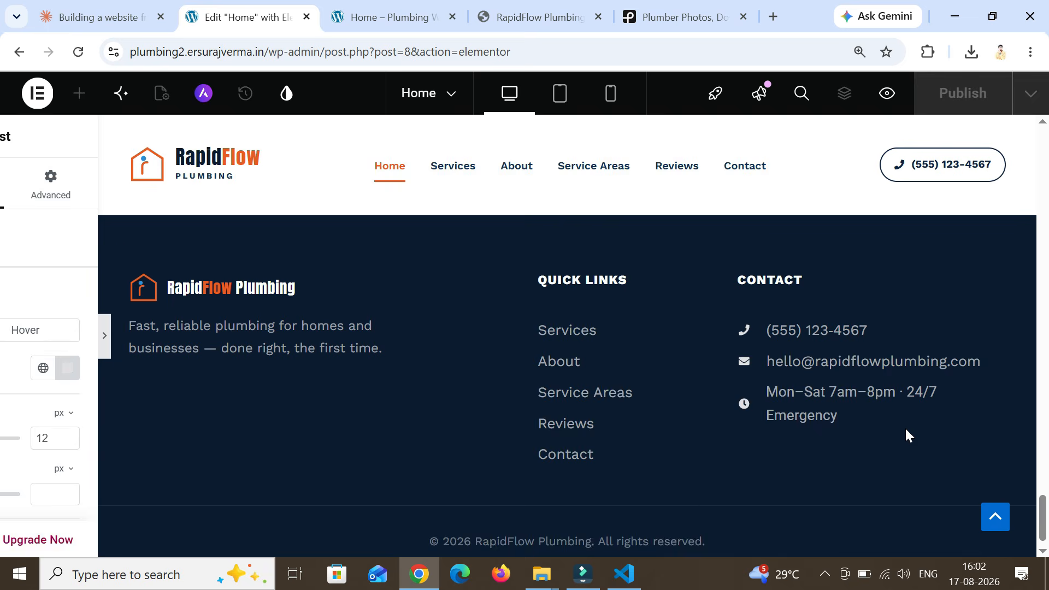
{"action": "scroll", "coordinate": [984, 432], "scroll_direction": "up", "scroll_amount": 1}
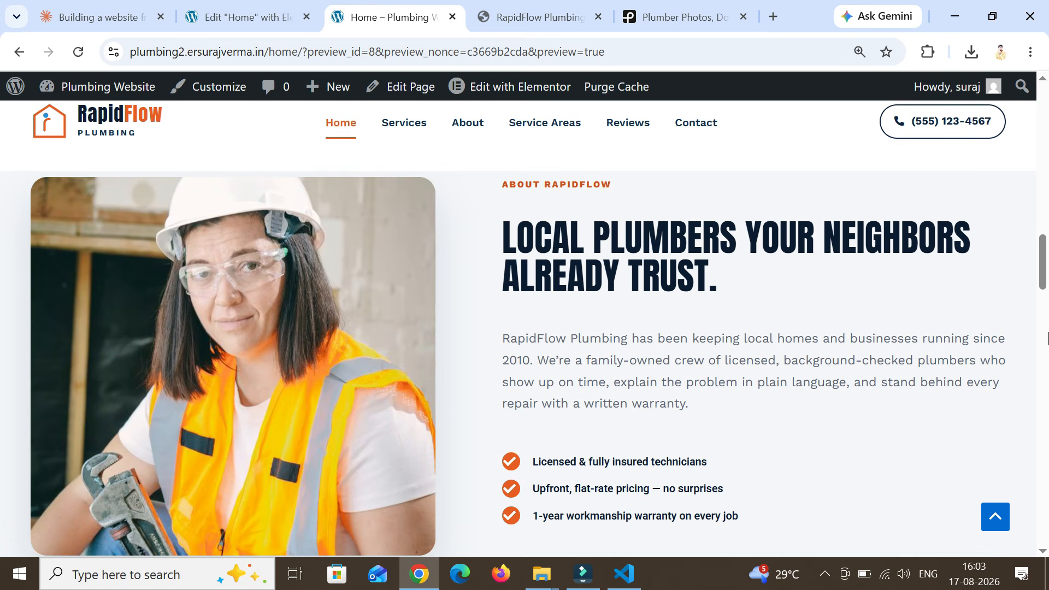
{"action": "left_click_drag", "start_coordinate": [1045, 276], "coordinate": [1045, 101]}
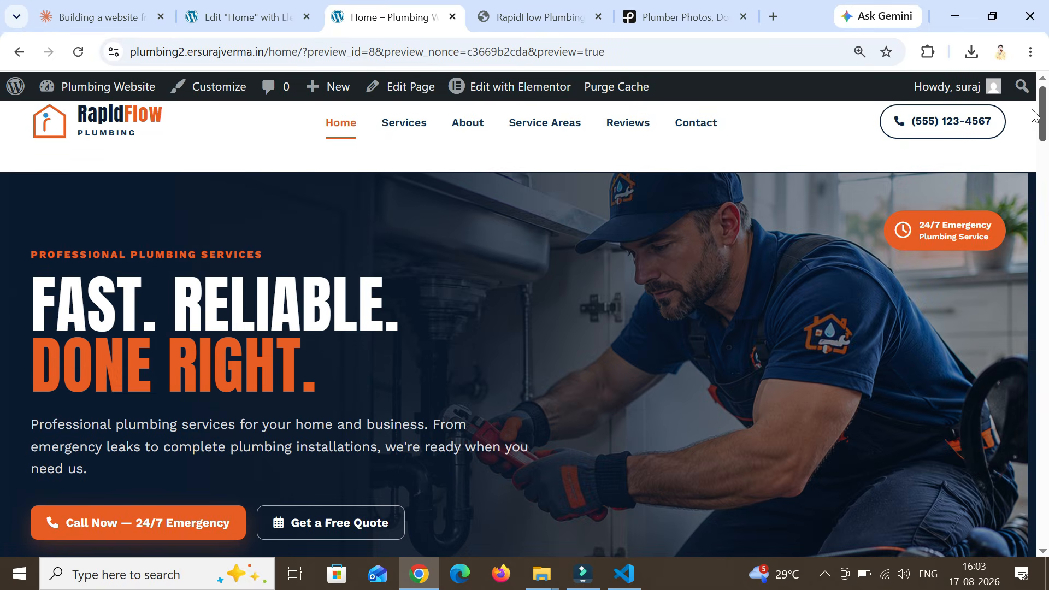
Step: Examine the page preview from the hero through the services, map, reviews and quote form to the footer, and back up
{"action": "scroll", "coordinate": [997, 258], "scroll_direction": "down", "scroll_amount": 15}
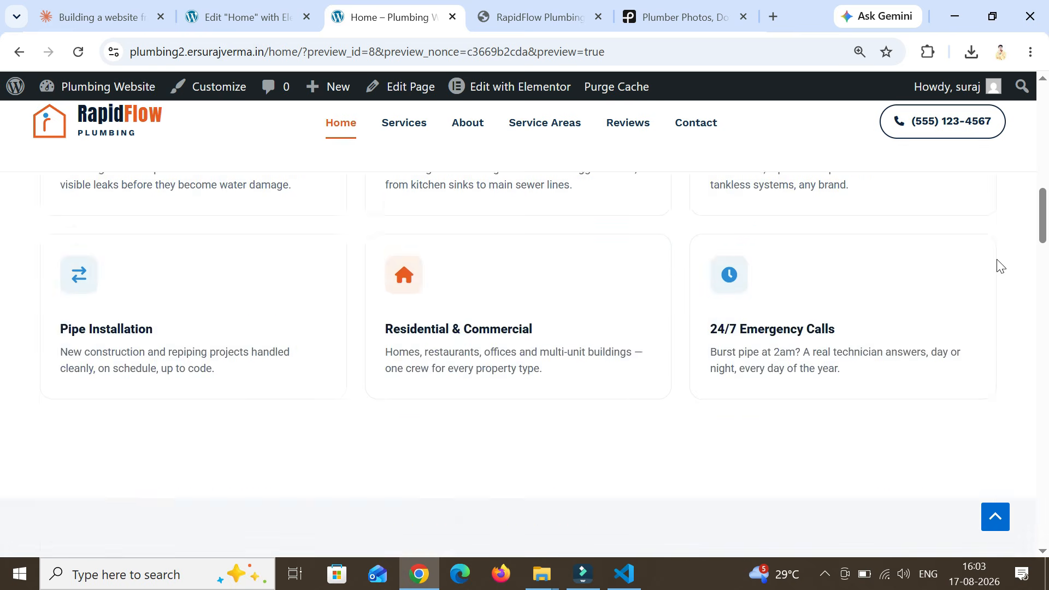
{"action": "scroll", "coordinate": [997, 260], "scroll_direction": "down", "scroll_amount": 15}
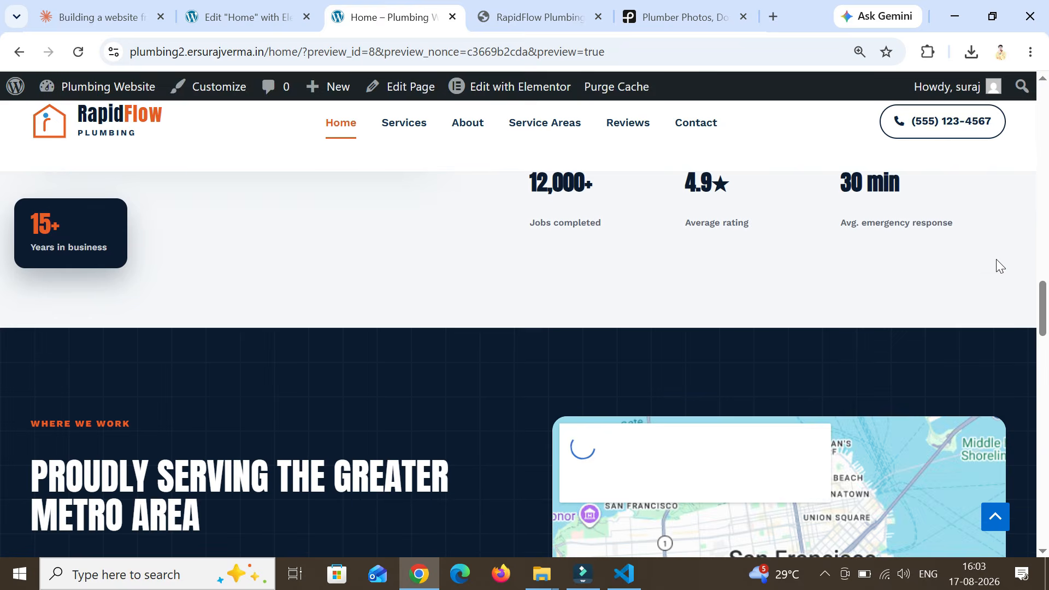
{"action": "scroll", "coordinate": [995, 259], "scroll_direction": "down", "scroll_amount": 5}
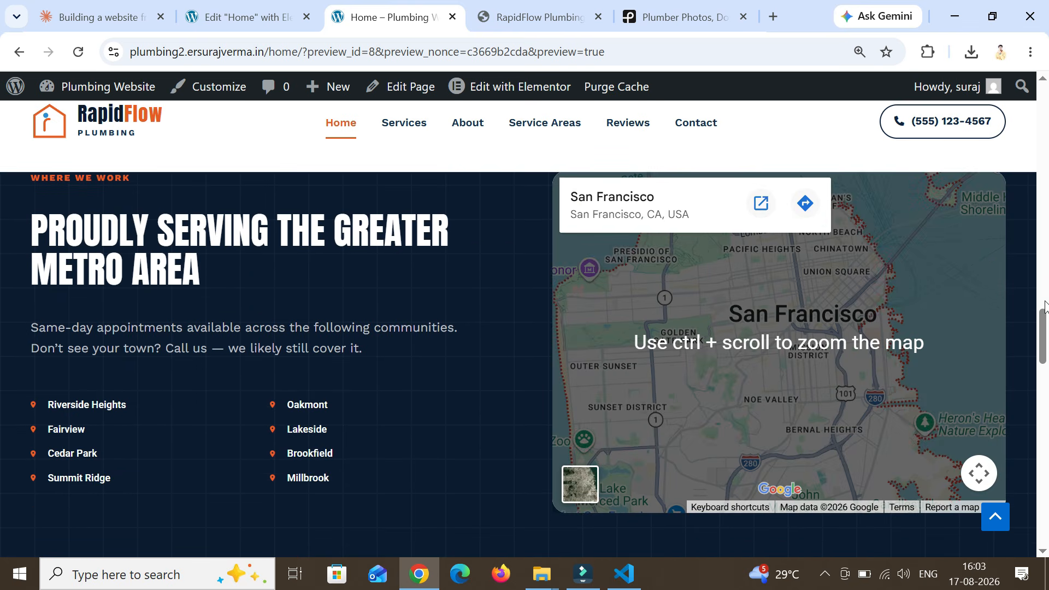
{"action": "scroll", "coordinate": [366, 452], "scroll_direction": "down", "scroll_amount": 3}
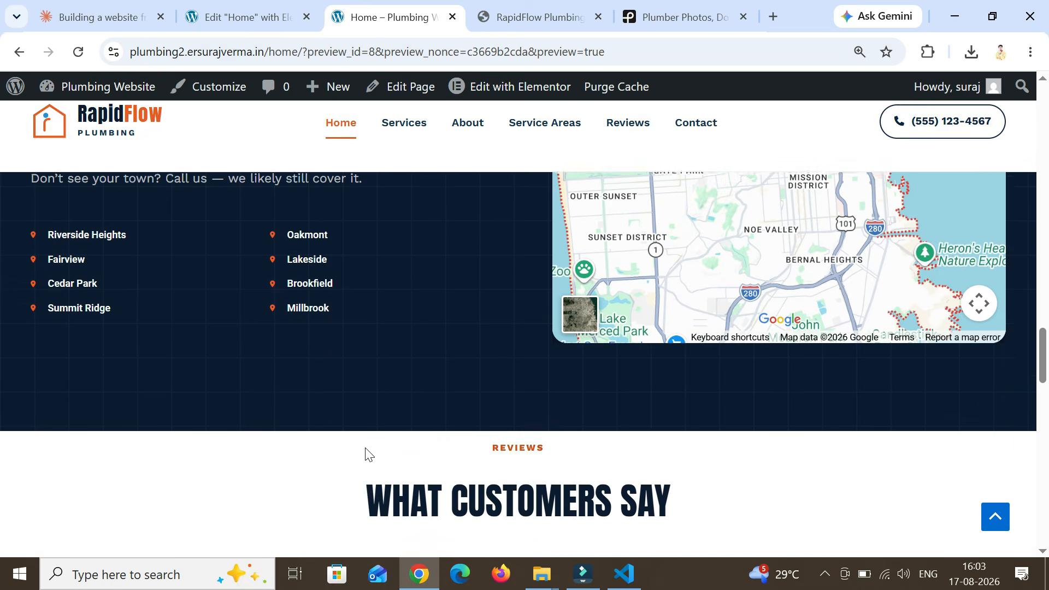
{"action": "scroll", "coordinate": [365, 454], "scroll_direction": "down", "scroll_amount": 7}
{"action": "scroll", "coordinate": [369, 455], "scroll_direction": "down", "scroll_amount": 12}
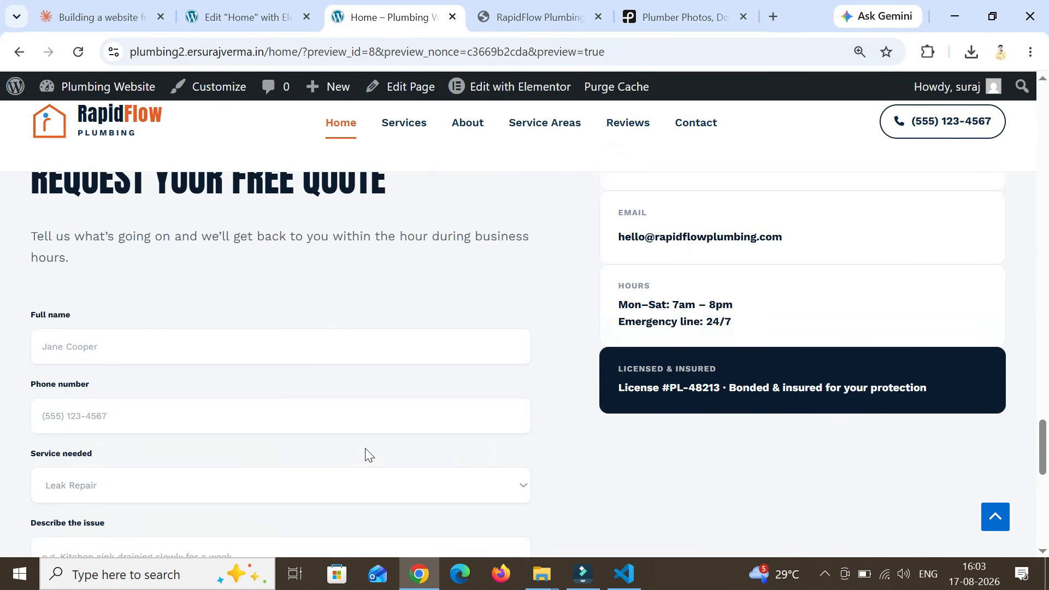
{"action": "scroll", "coordinate": [366, 450], "scroll_direction": "up", "scroll_amount": 12}
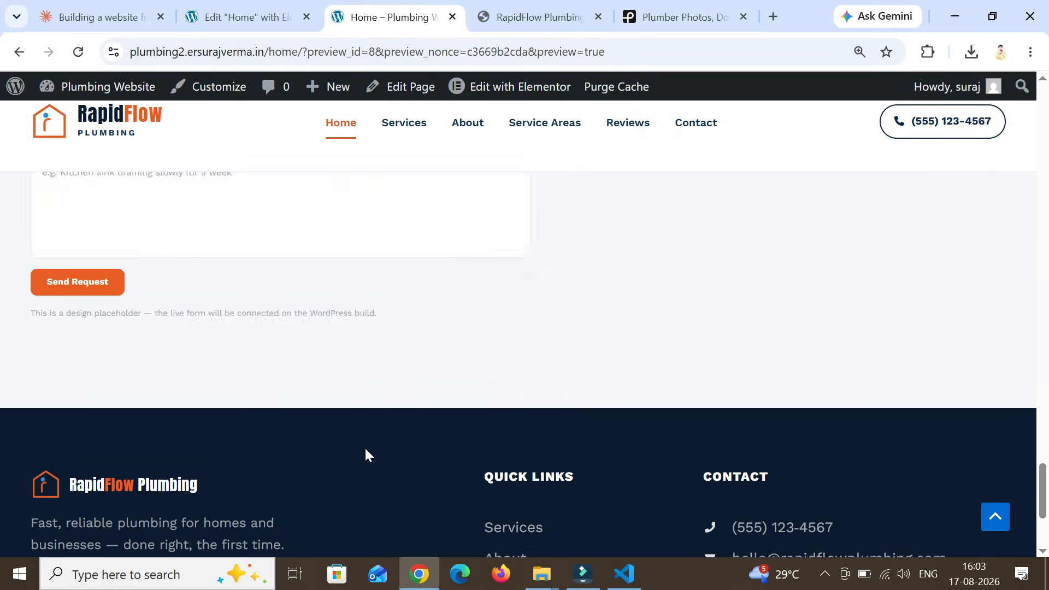
{"action": "scroll", "coordinate": [525, 355], "scroll_direction": "up", "scroll_amount": 2}
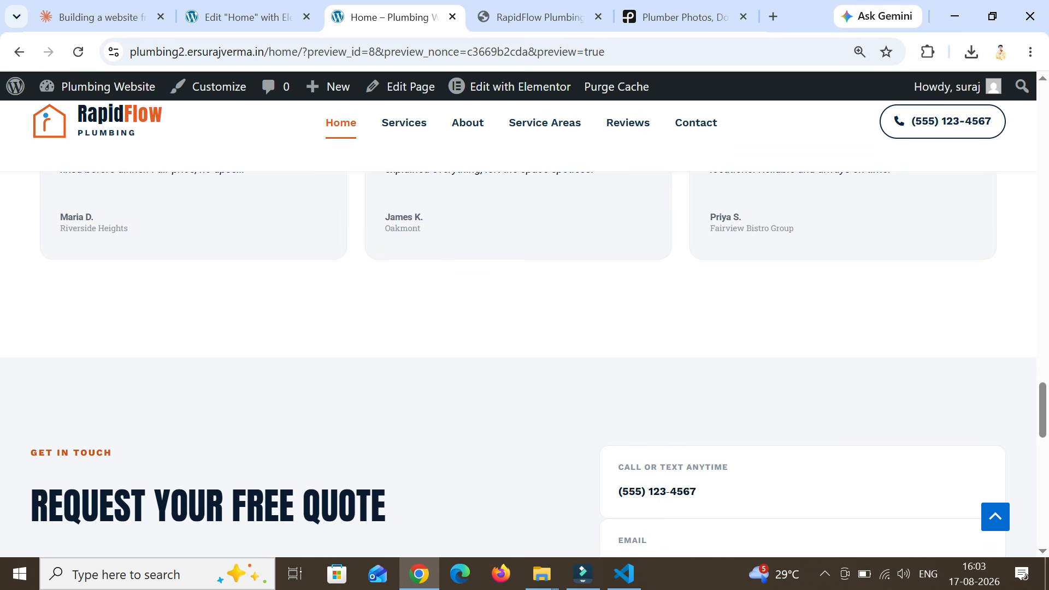
{"action": "scroll", "coordinate": [365, 448], "scroll_direction": "up", "scroll_amount": 15}
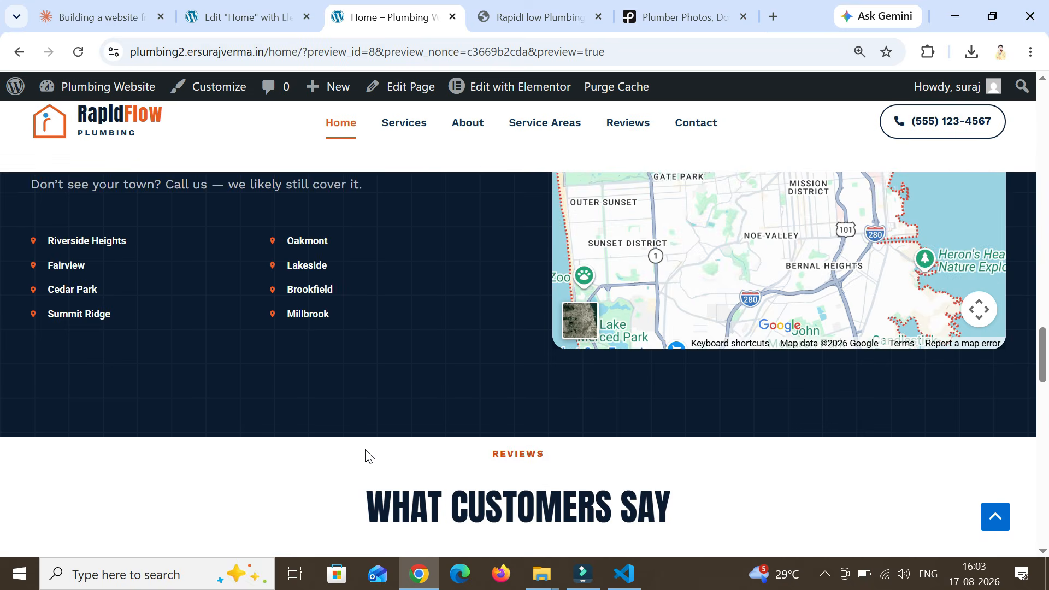
{"action": "scroll", "coordinate": [365, 448], "scroll_direction": "up", "scroll_amount": 20}
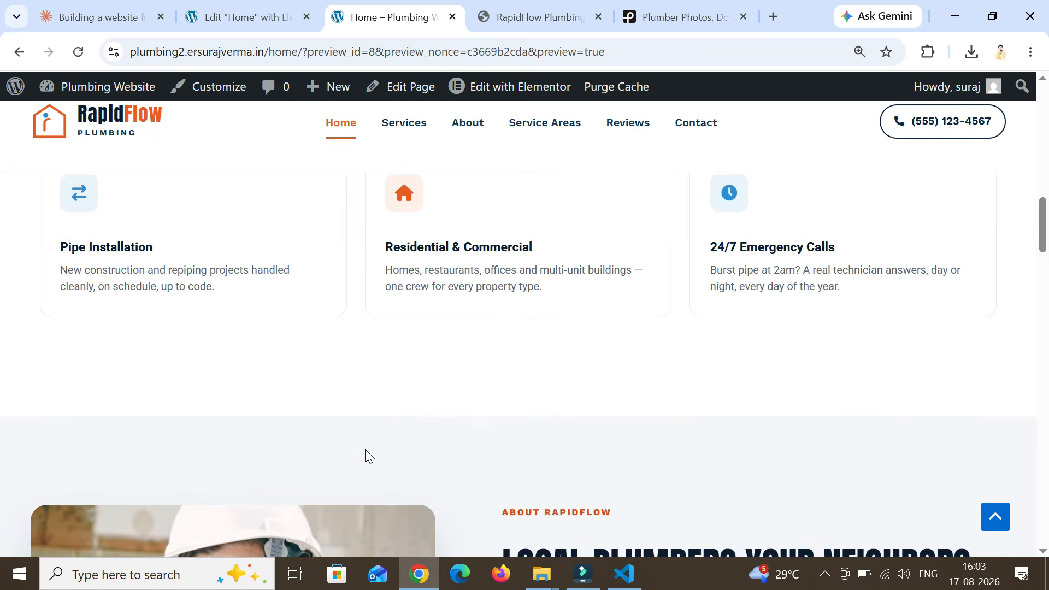
{"action": "scroll", "coordinate": [366, 455], "scroll_direction": "up", "scroll_amount": 10}
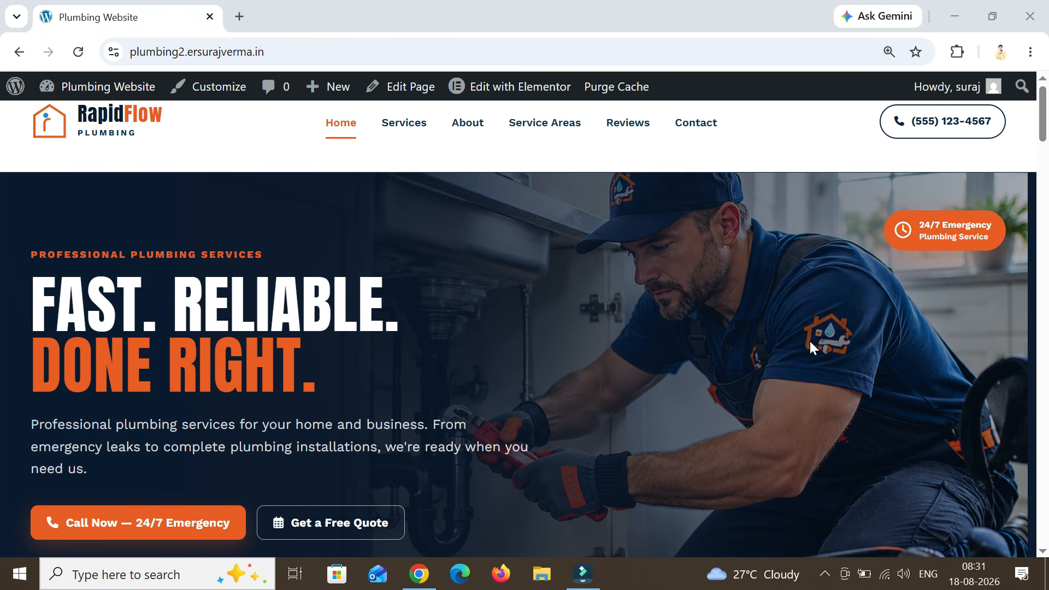
Step: Examine the live homepage from the hero through the service cards, About and Where We Work sections to the customer reviews
{"action": "scroll", "coordinate": [809, 340], "scroll_direction": "down", "scroll_amount": 3}
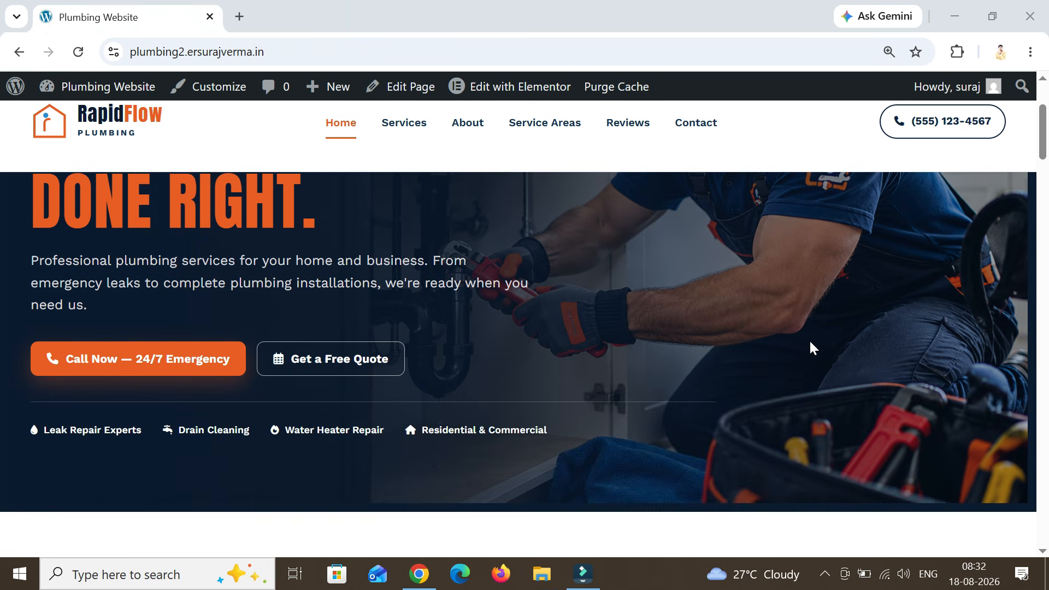
{"action": "scroll", "coordinate": [809, 339], "scroll_direction": "down", "scroll_amount": 3}
{"action": "scroll", "coordinate": [812, 348], "scroll_direction": "down", "scroll_amount": 4}
{"action": "scroll", "coordinate": [812, 348], "scroll_direction": "down", "scroll_amount": 7}
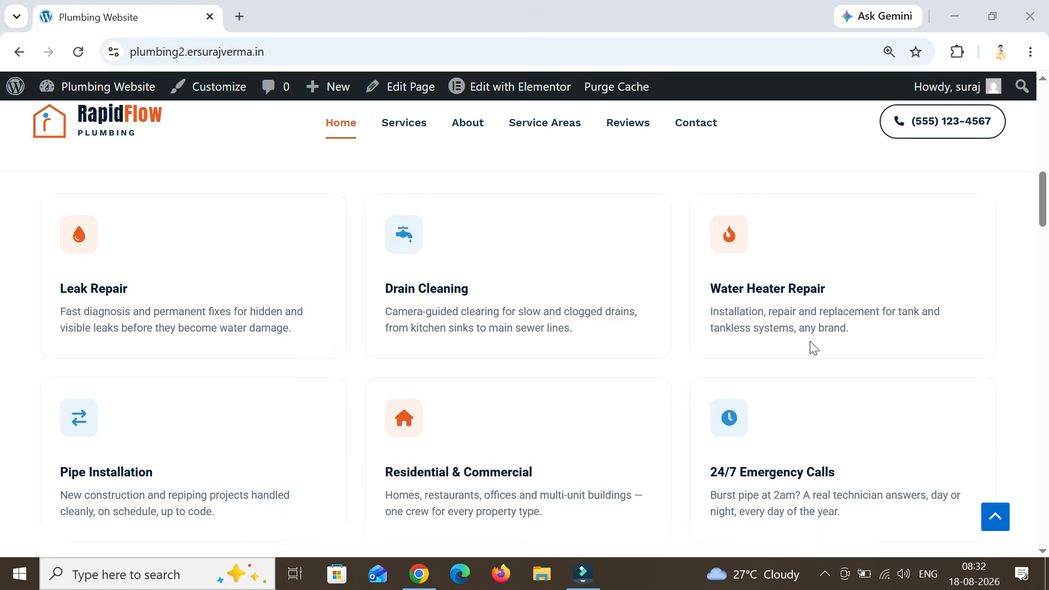
{"action": "scroll", "coordinate": [813, 348], "scroll_direction": "down", "scroll_amount": 8}
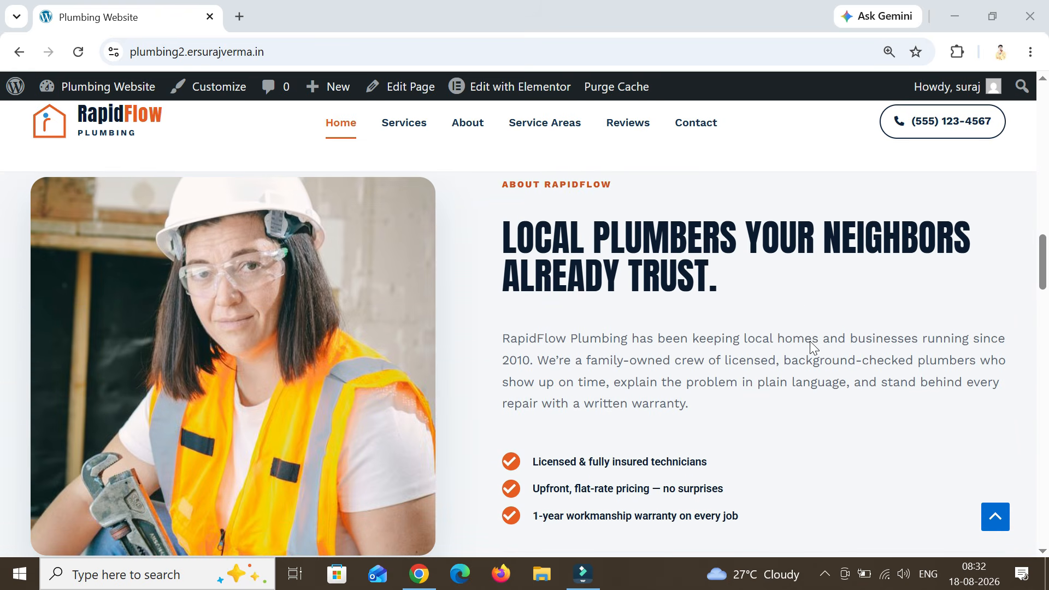
{"action": "scroll", "coordinate": [809, 341], "scroll_direction": "down", "scroll_amount": 7}
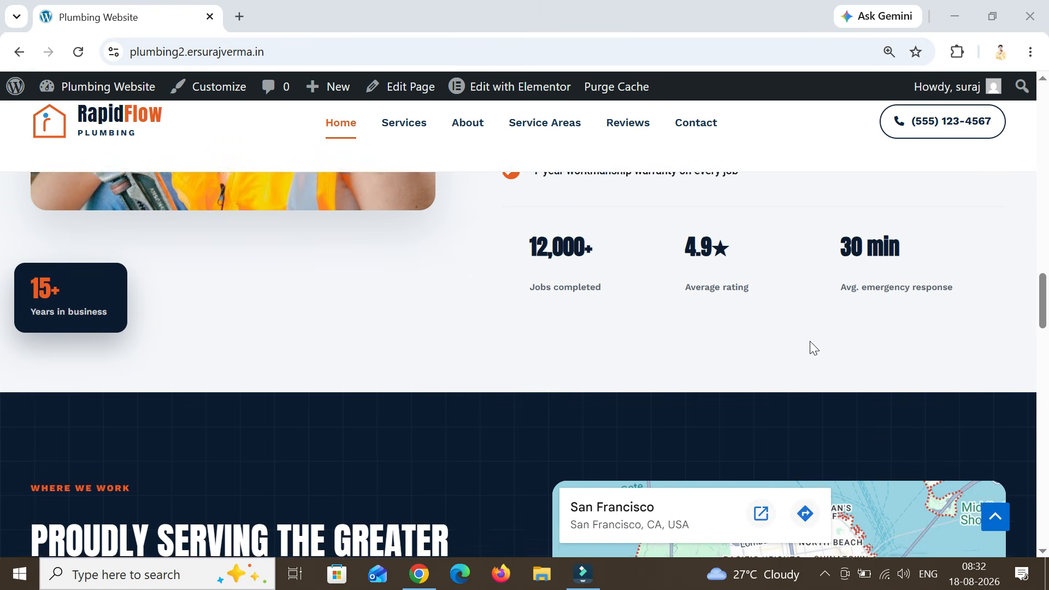
{"action": "scroll", "coordinate": [812, 346], "scroll_direction": "down", "scroll_amount": 8}
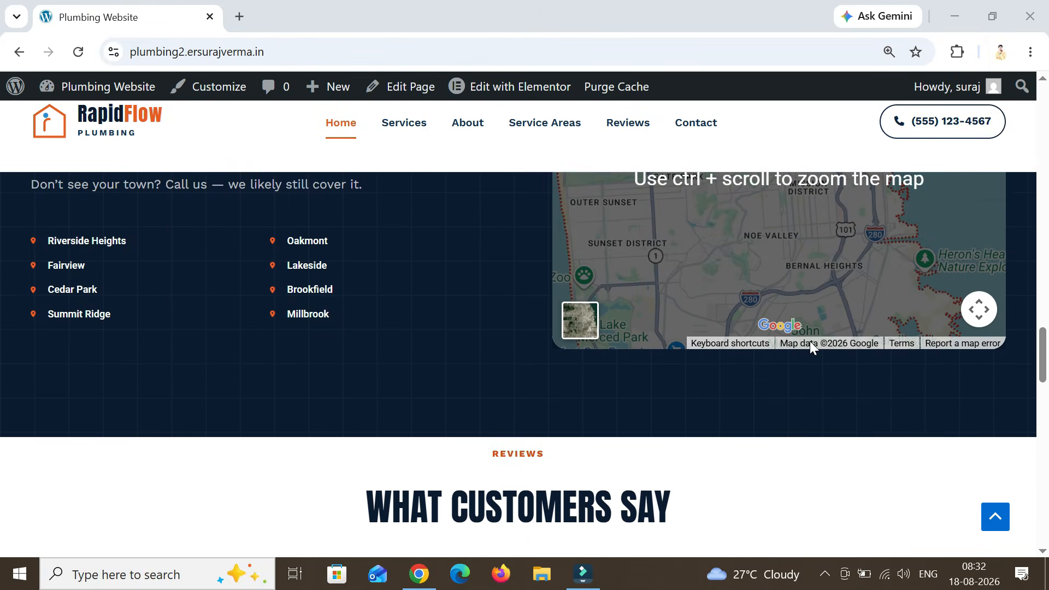
{"action": "scroll", "coordinate": [810, 341], "scroll_direction": "down", "scroll_amount": 2}
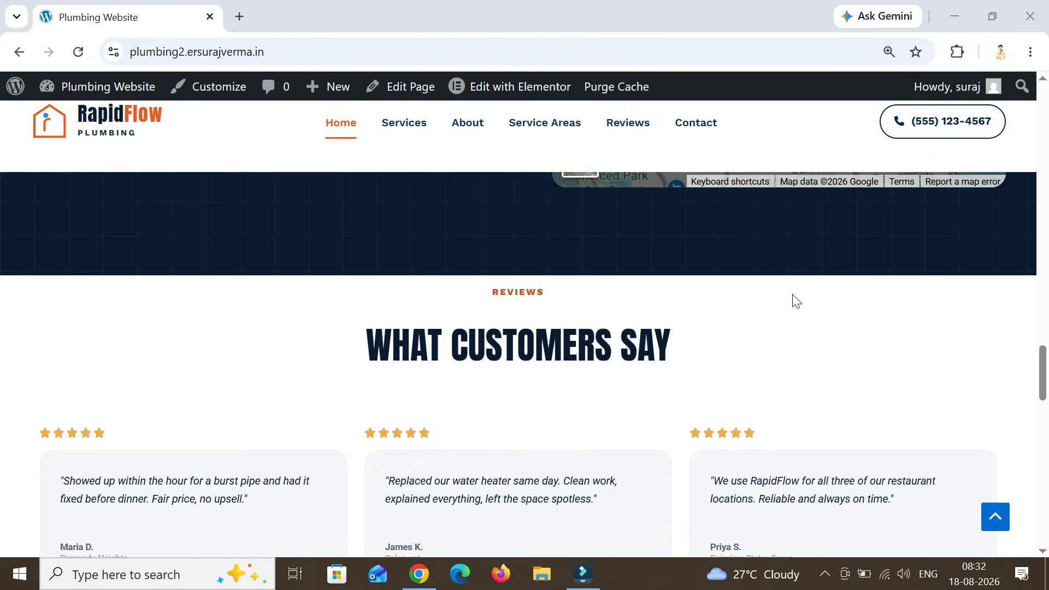
Step: Test the header's Contact, About and Services links on the live homepage and look over the quote form, footer and service cards
{"action": "left_click", "coordinate": [707, 132]}
{"action": "scroll", "coordinate": [728, 251], "scroll_direction": "down", "scroll_amount": 7}
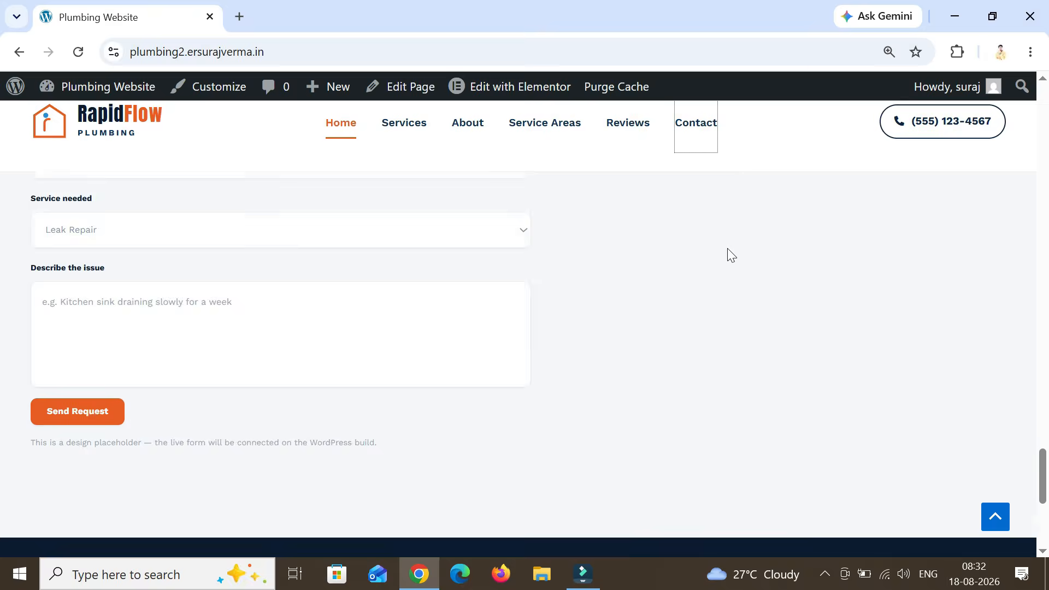
{"action": "scroll", "coordinate": [728, 250], "scroll_direction": "down", "scroll_amount": 6}
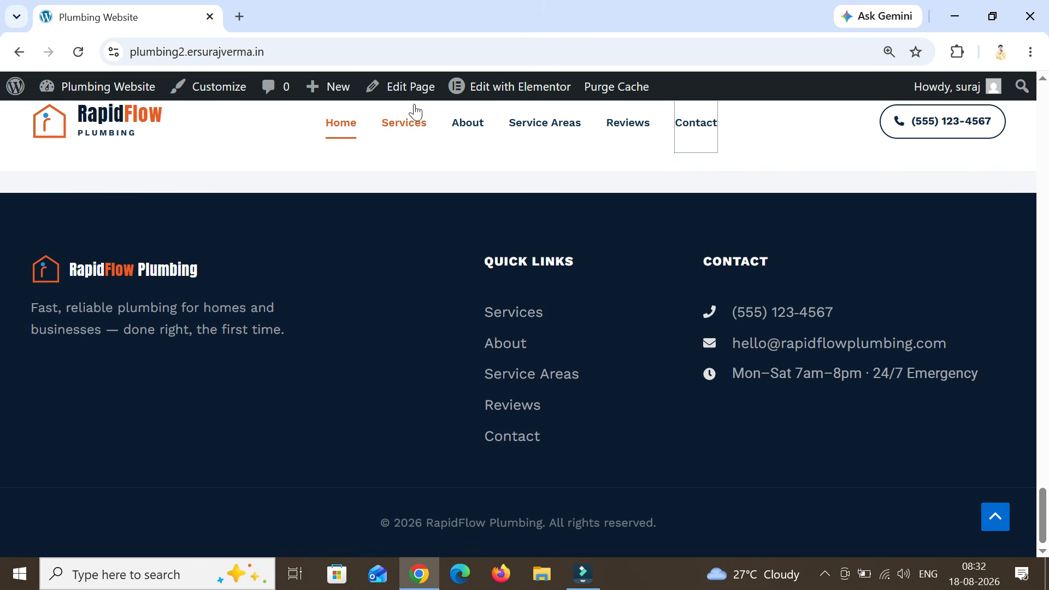
{"action": "left_click", "coordinate": [474, 121]}
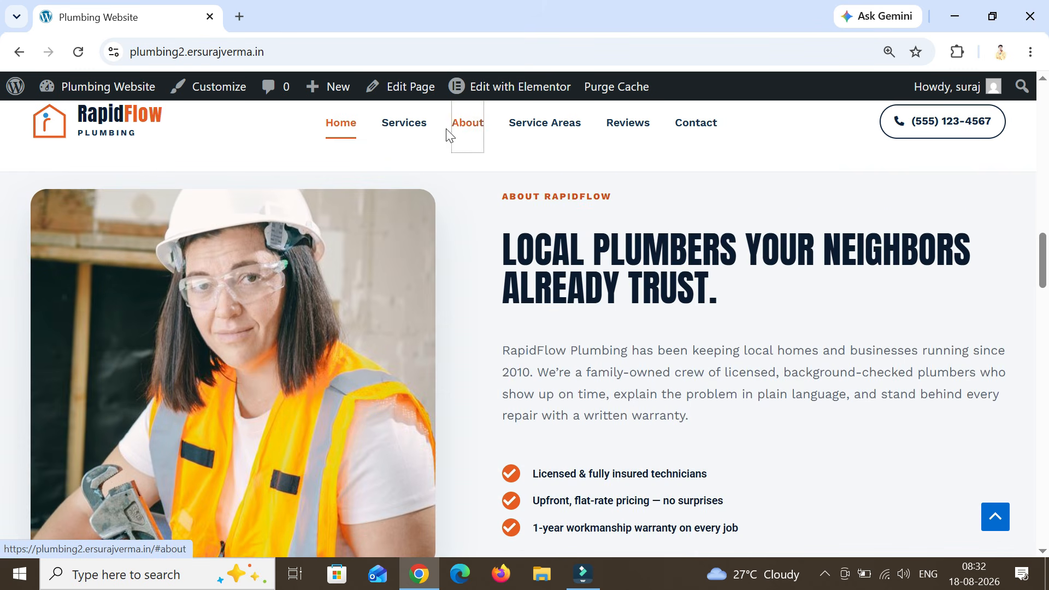
{"action": "left_click", "coordinate": [400, 130]}
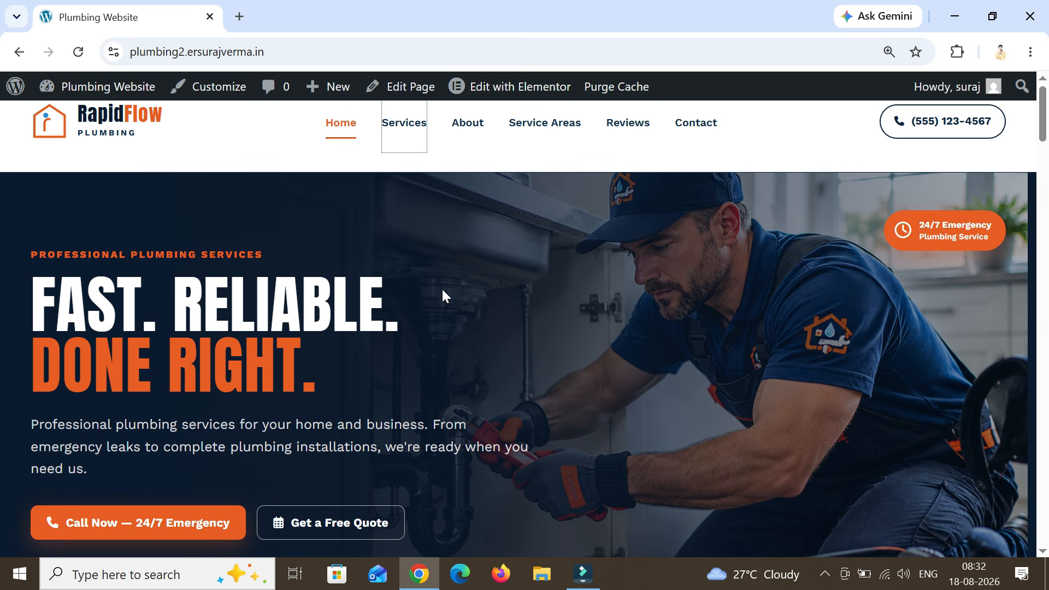
{"action": "scroll", "coordinate": [442, 295], "scroll_direction": "down", "scroll_amount": 10}
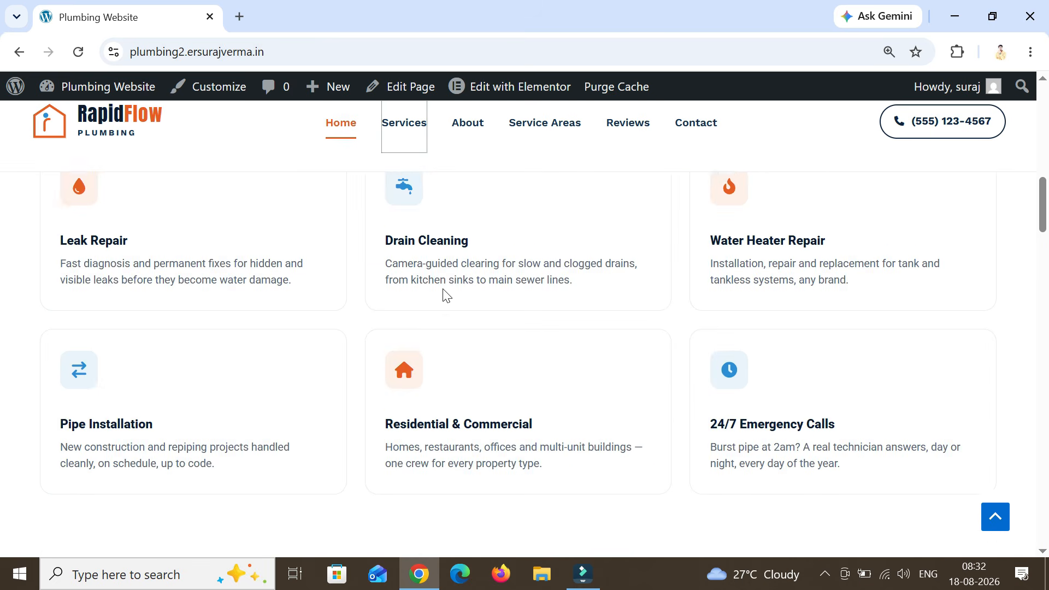
{"action": "scroll", "coordinate": [464, 260], "scroll_direction": "up", "scroll_amount": 3}
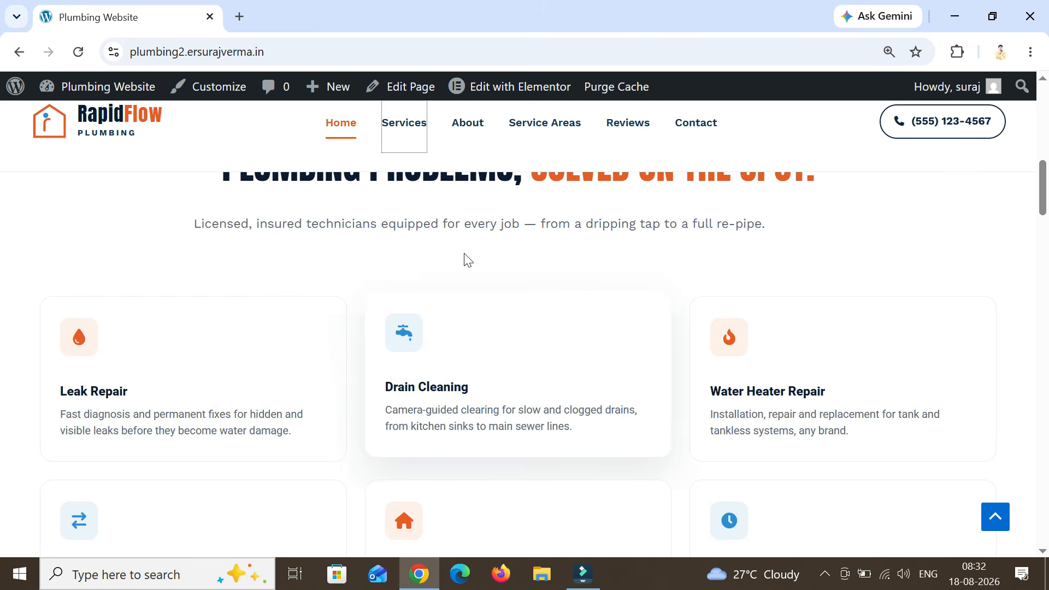
{"action": "scroll", "coordinate": [996, 276], "scroll_direction": "down", "scroll_amount": 12}
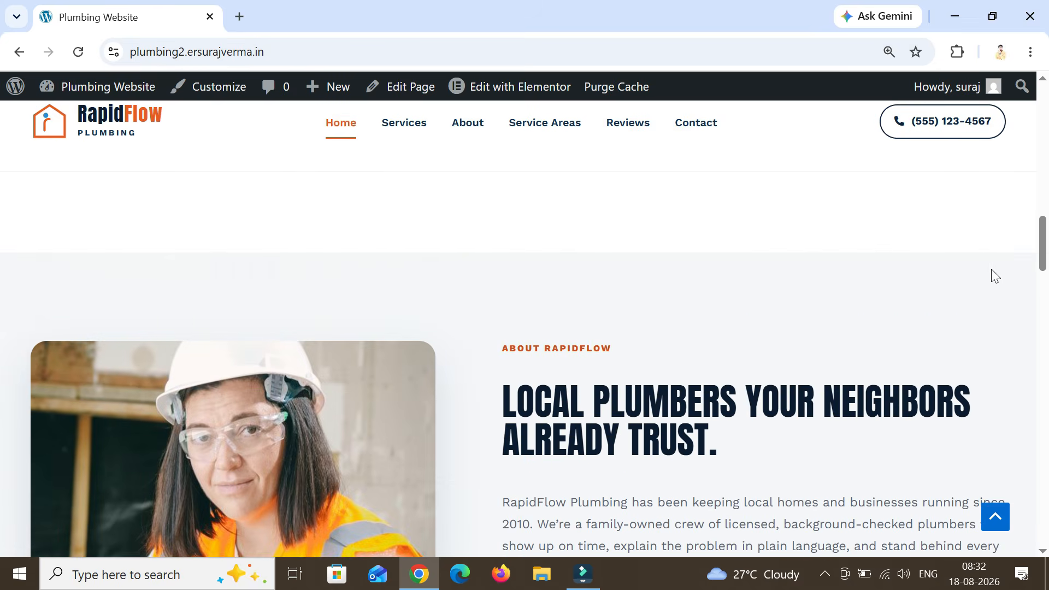